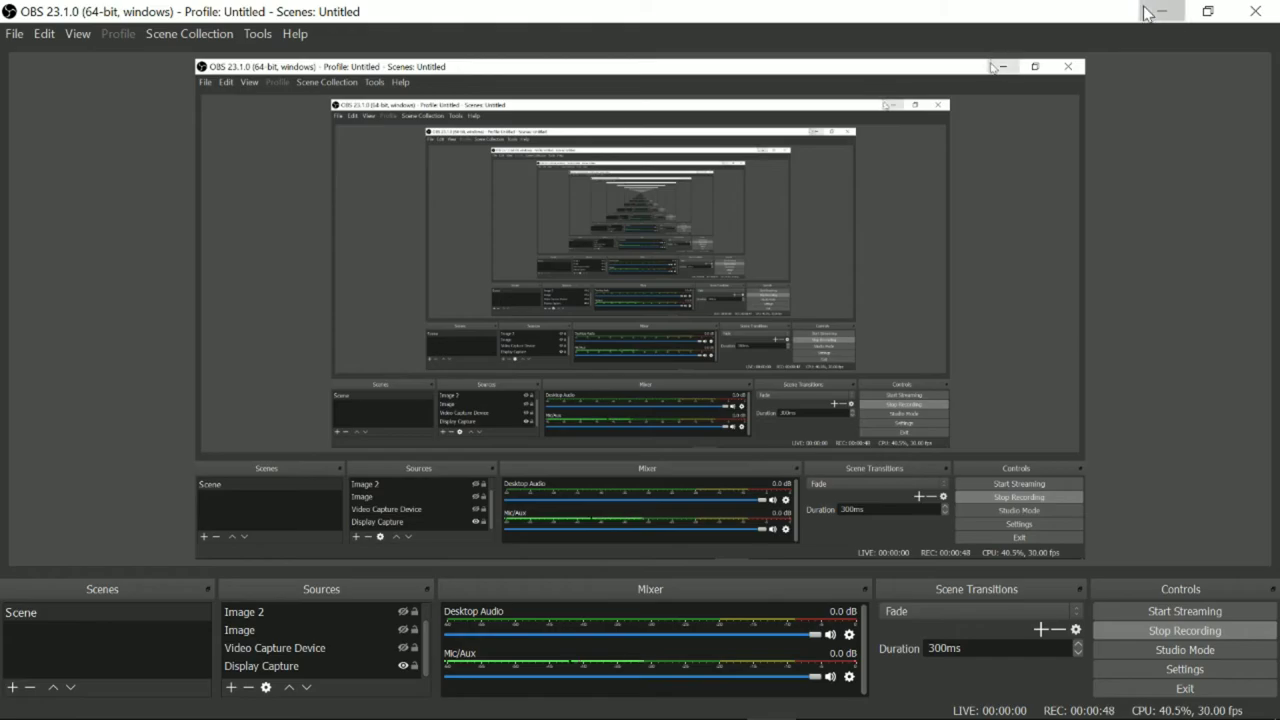
Step: Minimize the OBS window to reveal the desktop while recording continues
left_click(1147, 13)
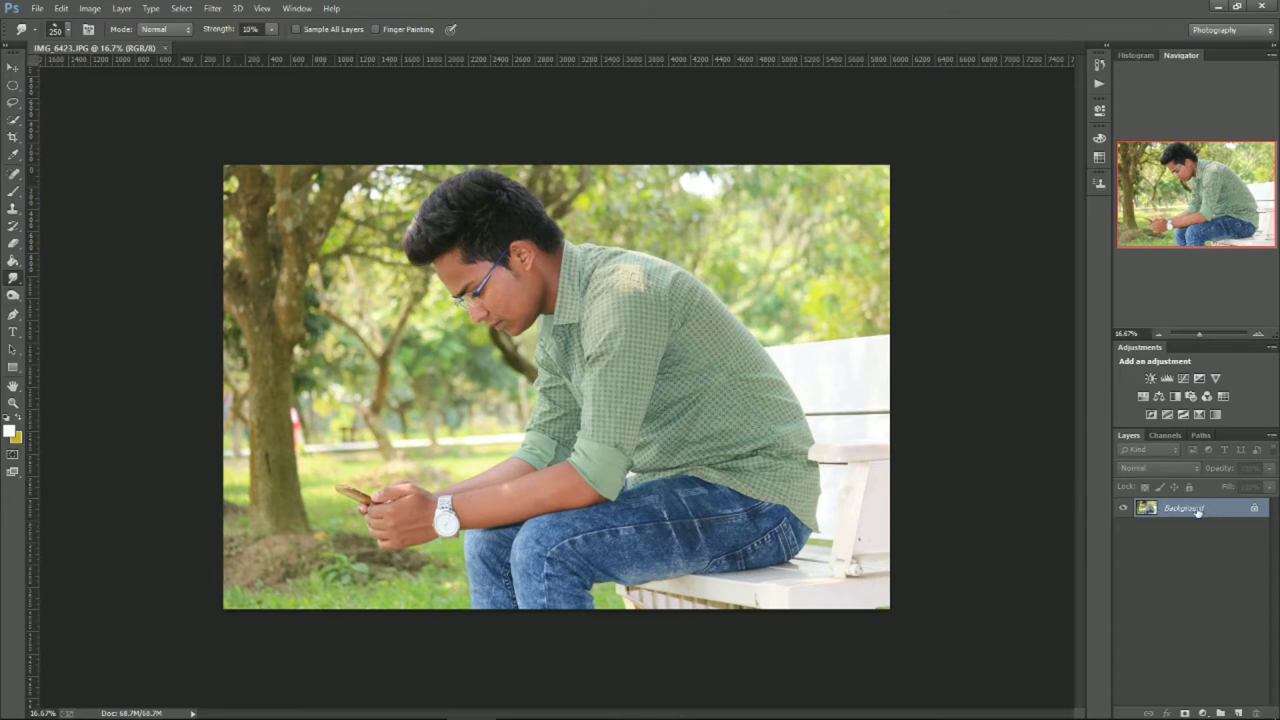
Step: Drag the Background layer onto the new-layer button, creating a Background copy above it
left_click_drag(1216, 512, 1239, 713)
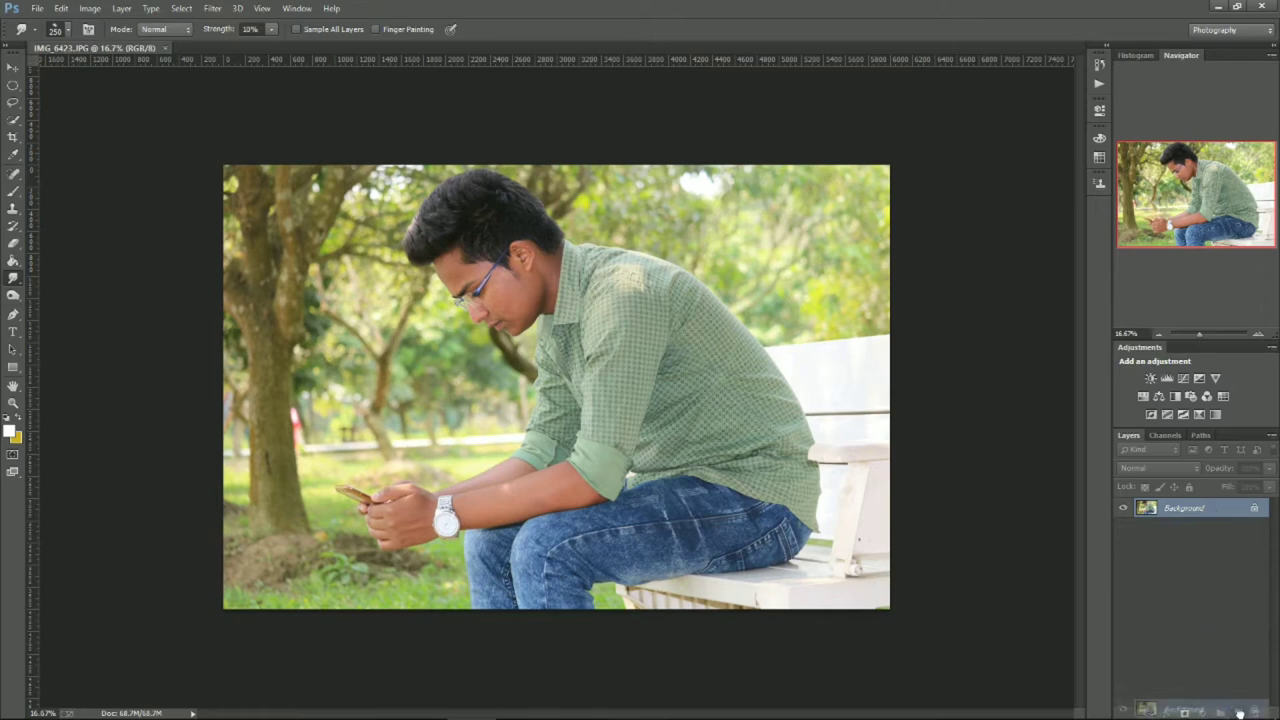
left_click_drag(1239, 713, 1239, 712)
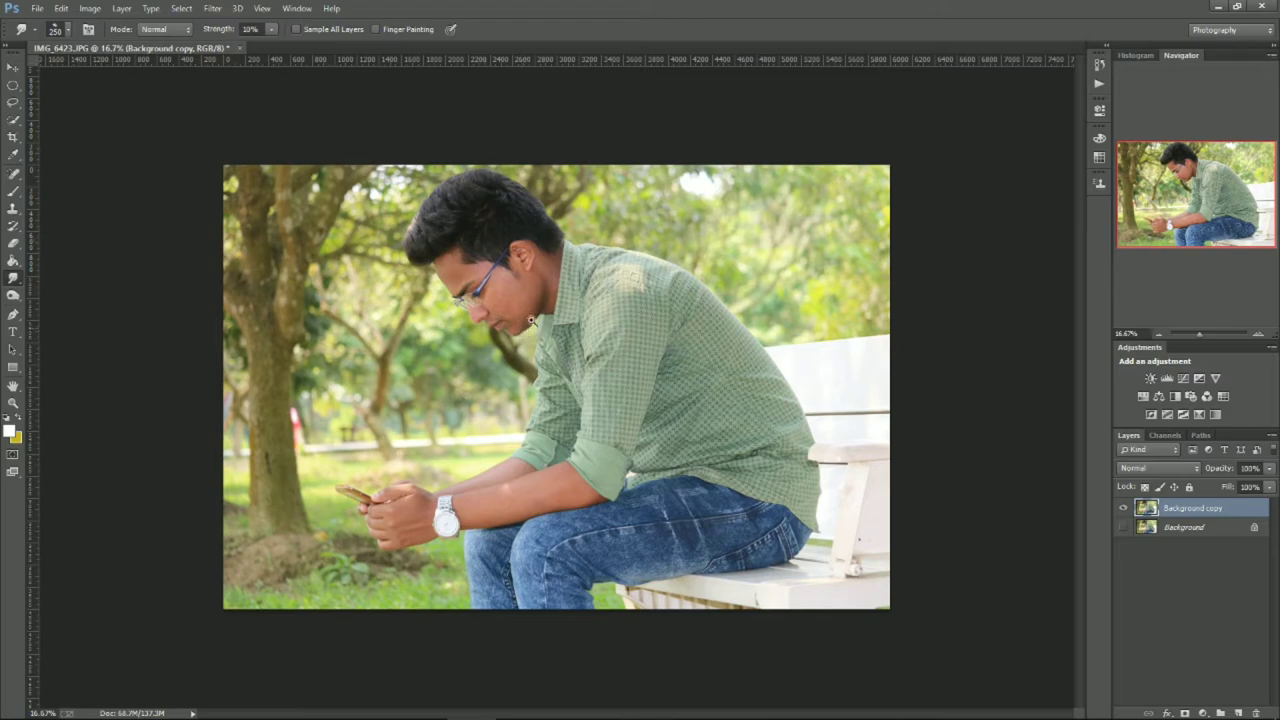
Step: Magnify the face and cheek closely to examine the skin blemishes
left_click_drag(483, 311, 591, 328)
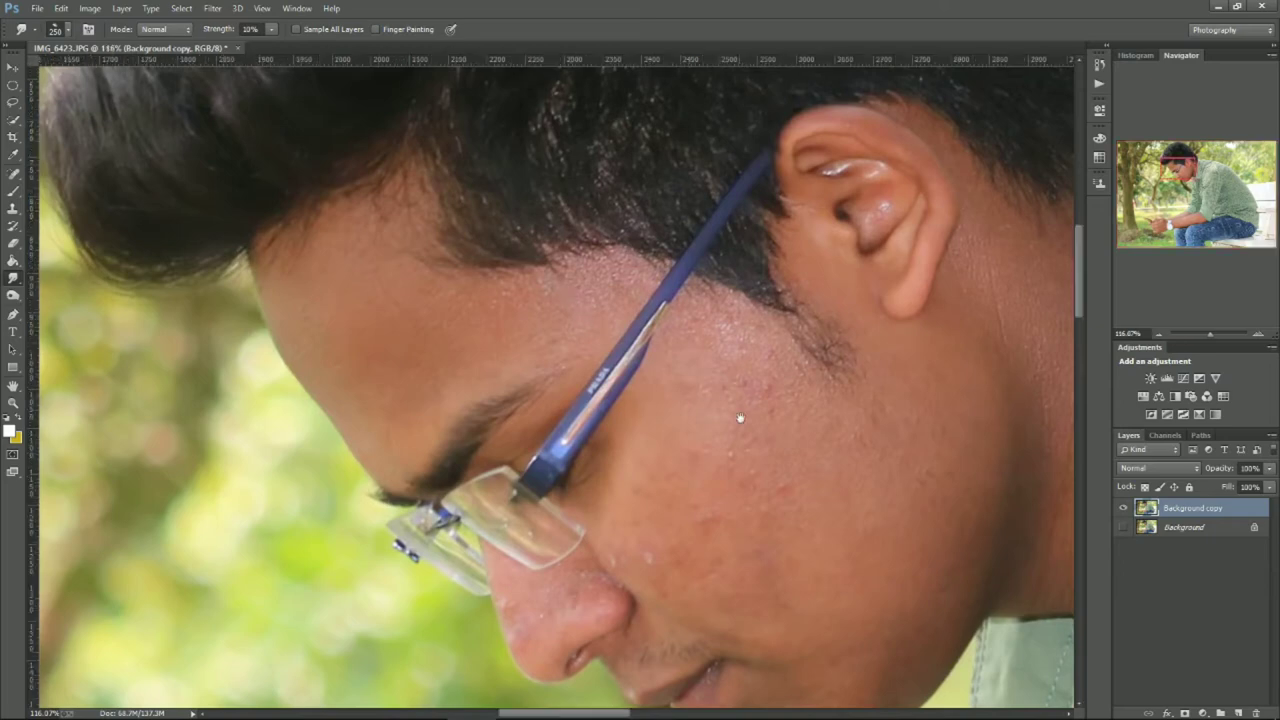
left_click_drag(757, 349, 746, 289)
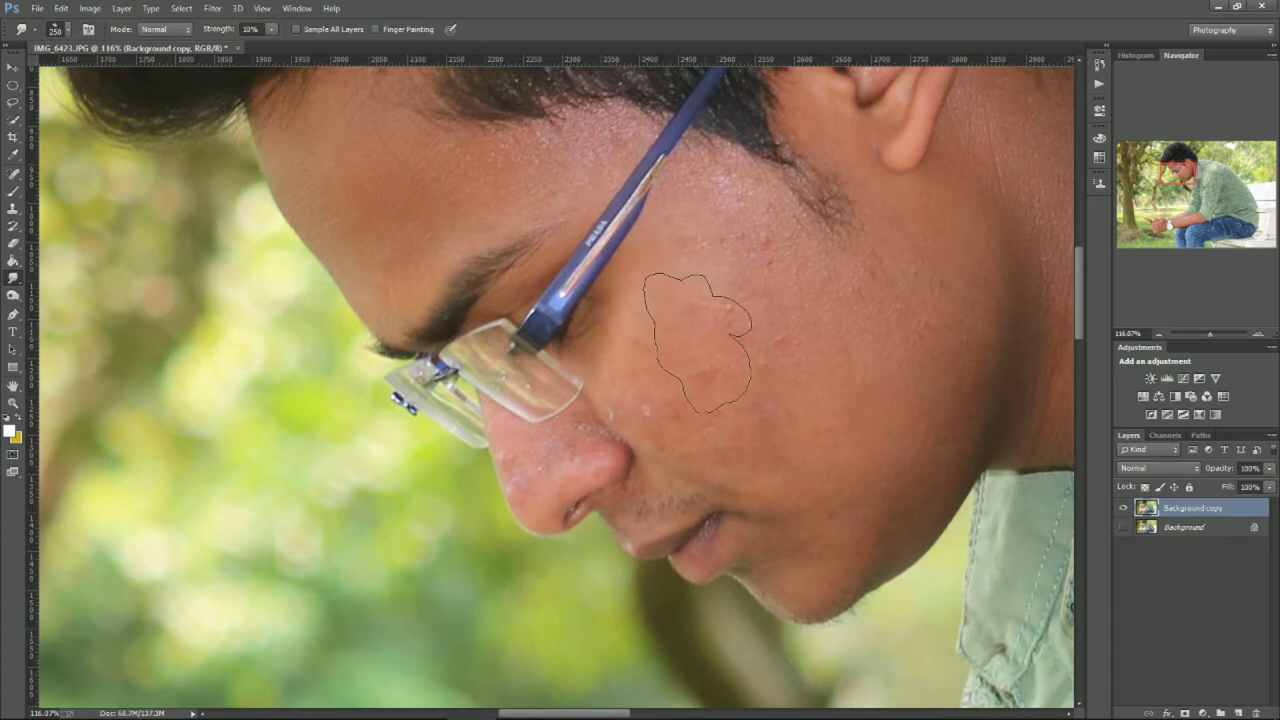
left_click(709, 295)
left_click(712, 295)
left_click(716, 295)
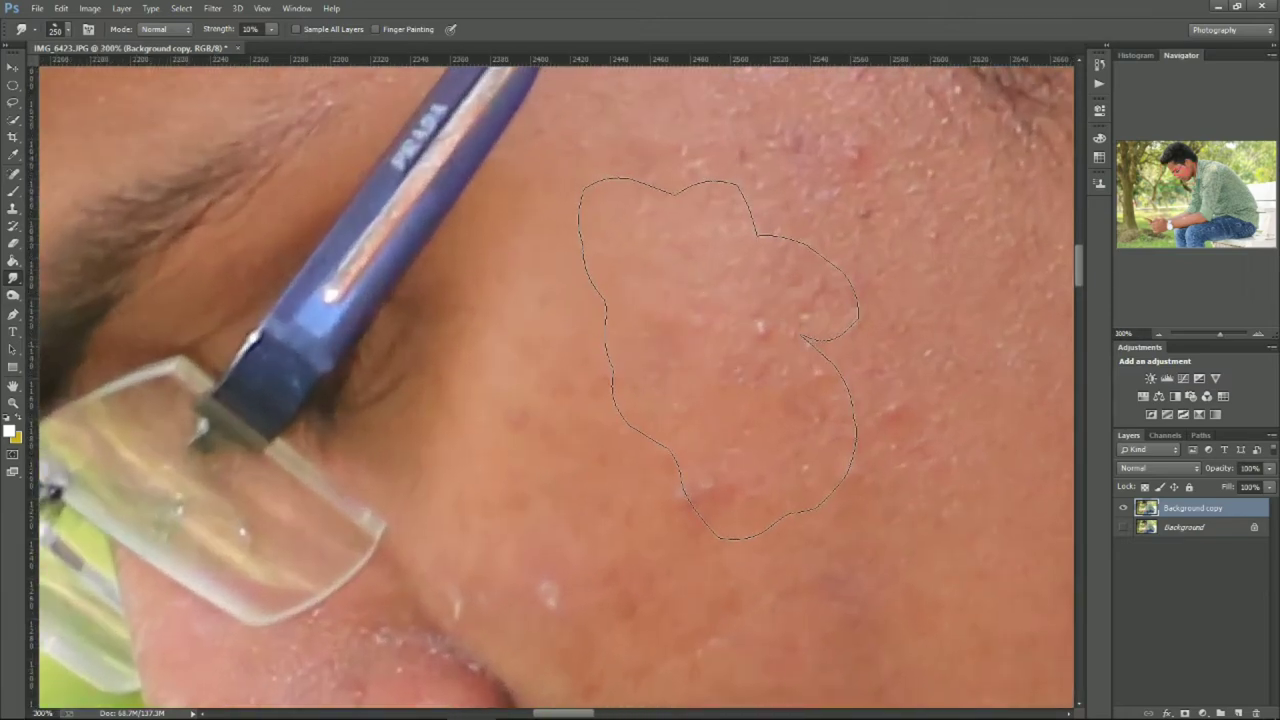
Step: Zoom back out, then zoom in on the glasses hinge and eye area
left_click(743, 314, "alt")
left_click(743, 314, "alt")
left_click(743, 314, "alt")
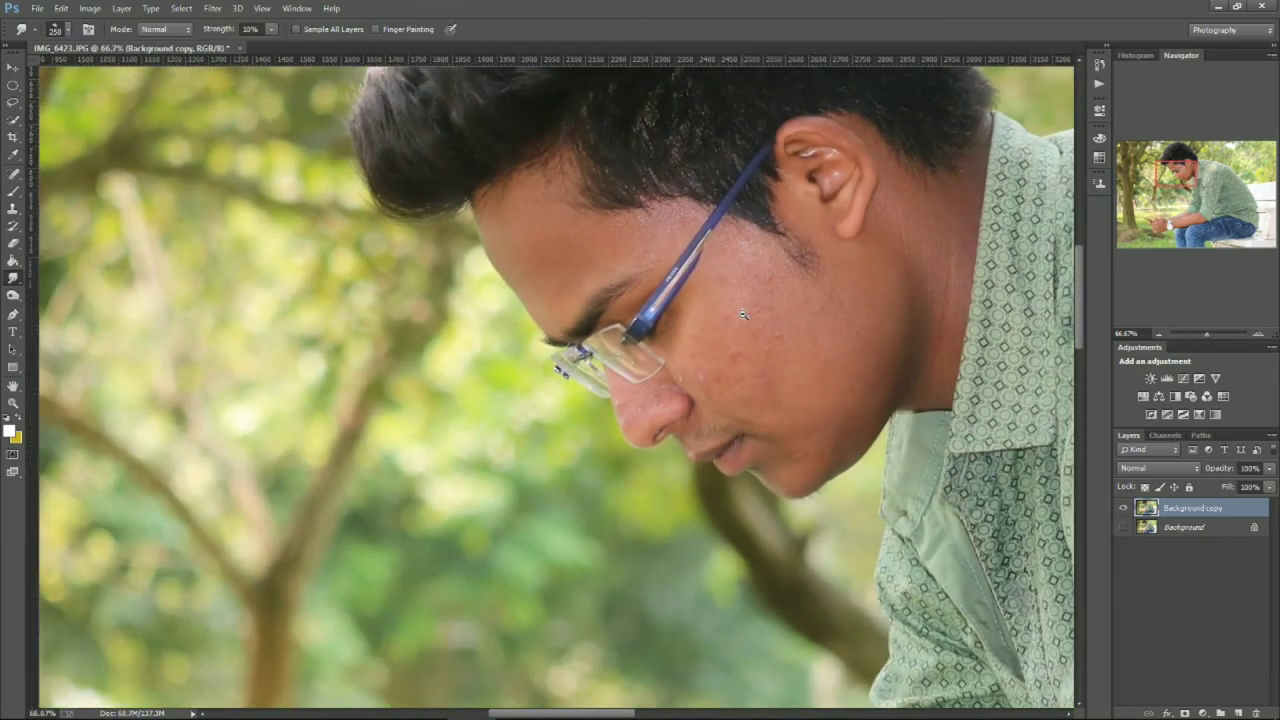
left_click(743, 314, "alt")
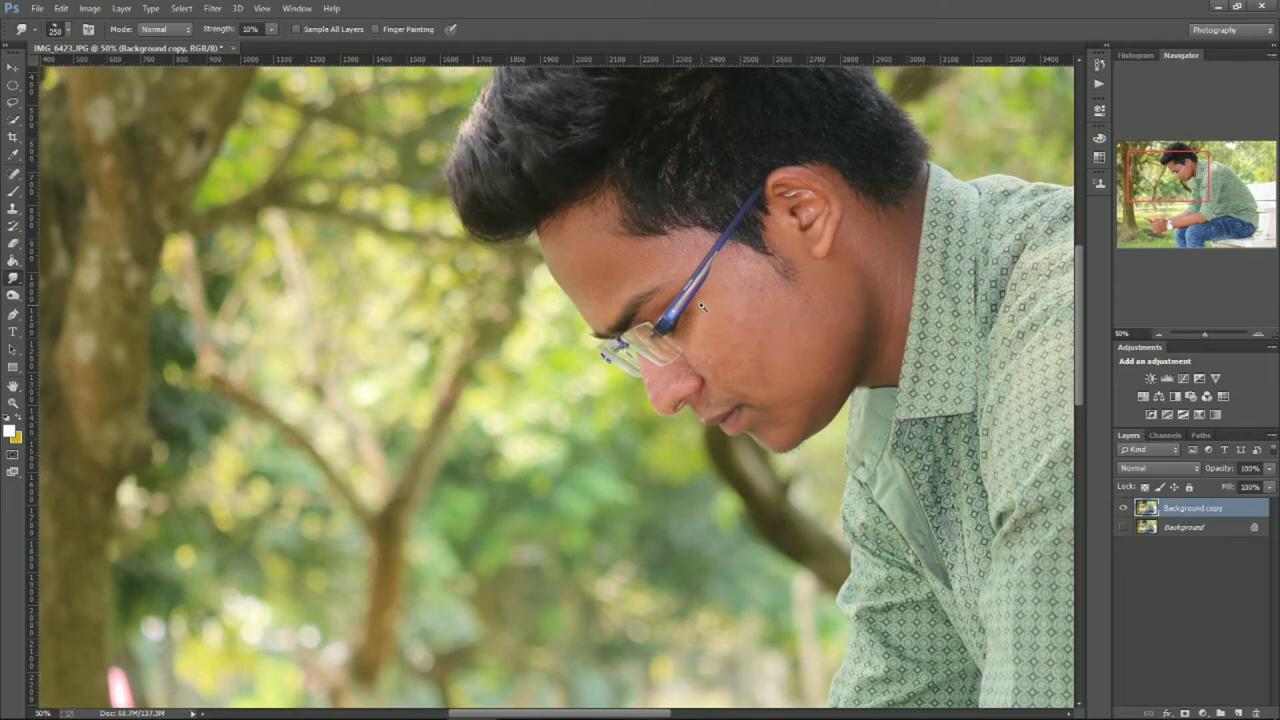
mouse_move(683, 316)
left_mouse_down()
mouse_move(842, 306)
mouse_move(671, 291)
left_mouse_up()
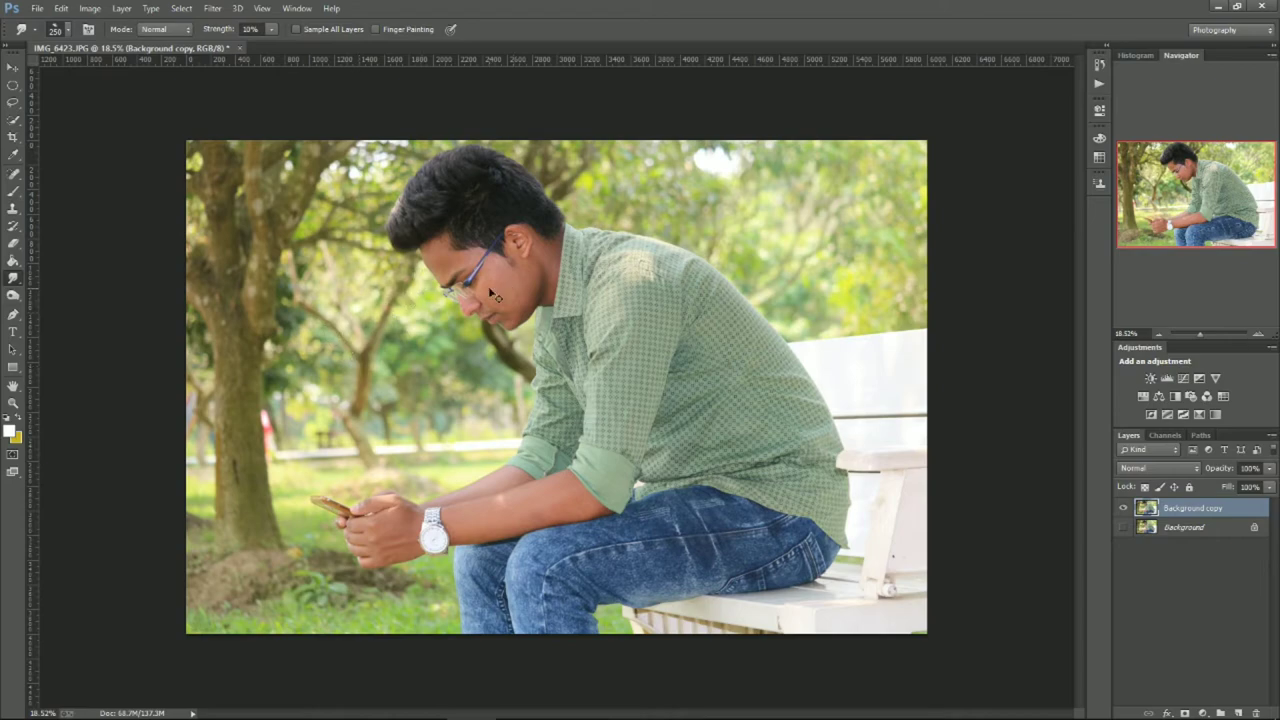
left_click_drag(488, 283, 589, 310)
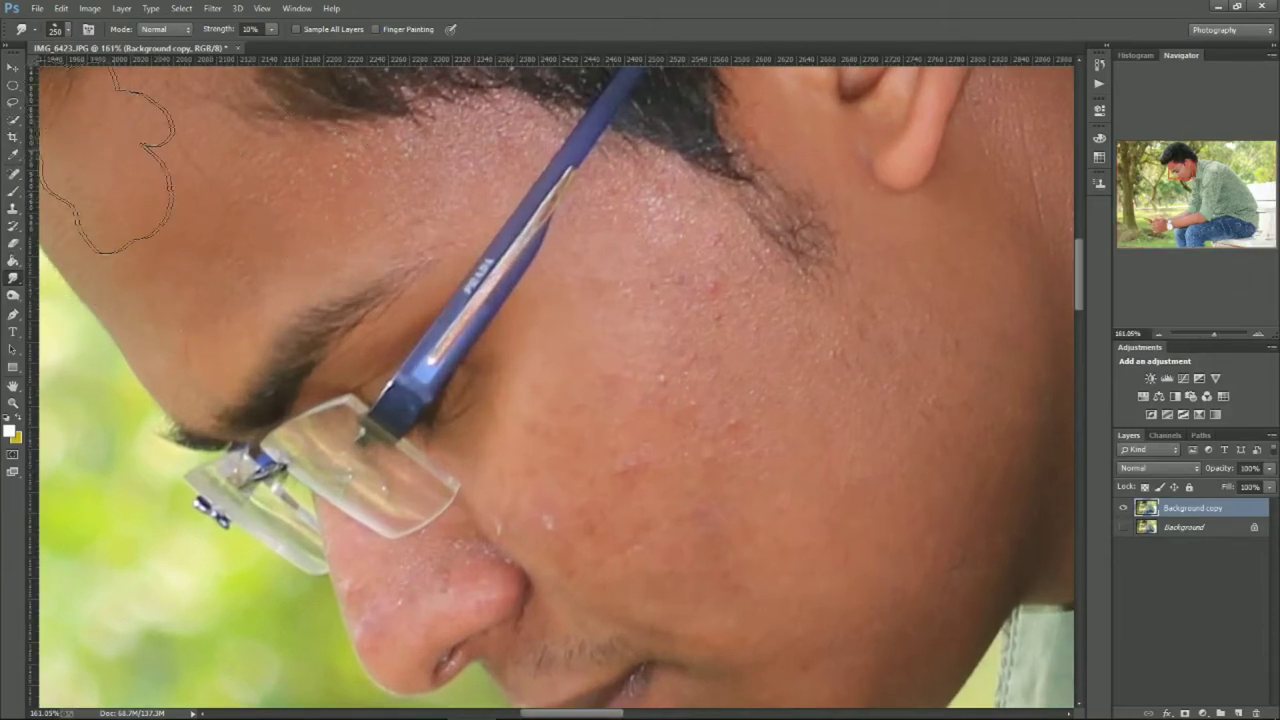
Step: With the Spot Healing Brush, remove four small spots near the temple
left_click(15, 182)
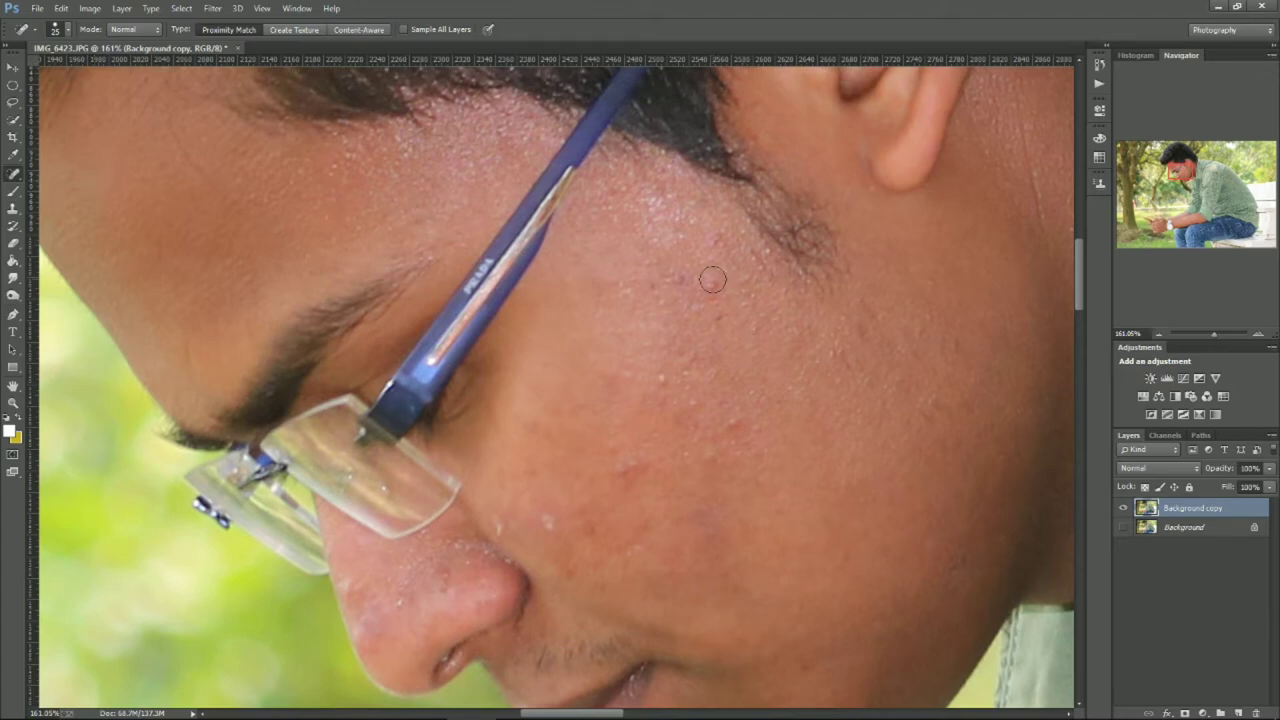
left_click(702, 287)
left_click(686, 288)
left_click(695, 306)
left_click(723, 316)
Step: Heal the red cheek blemish, neighbouring cheek spots and two more temple spots
left_click(614, 474)
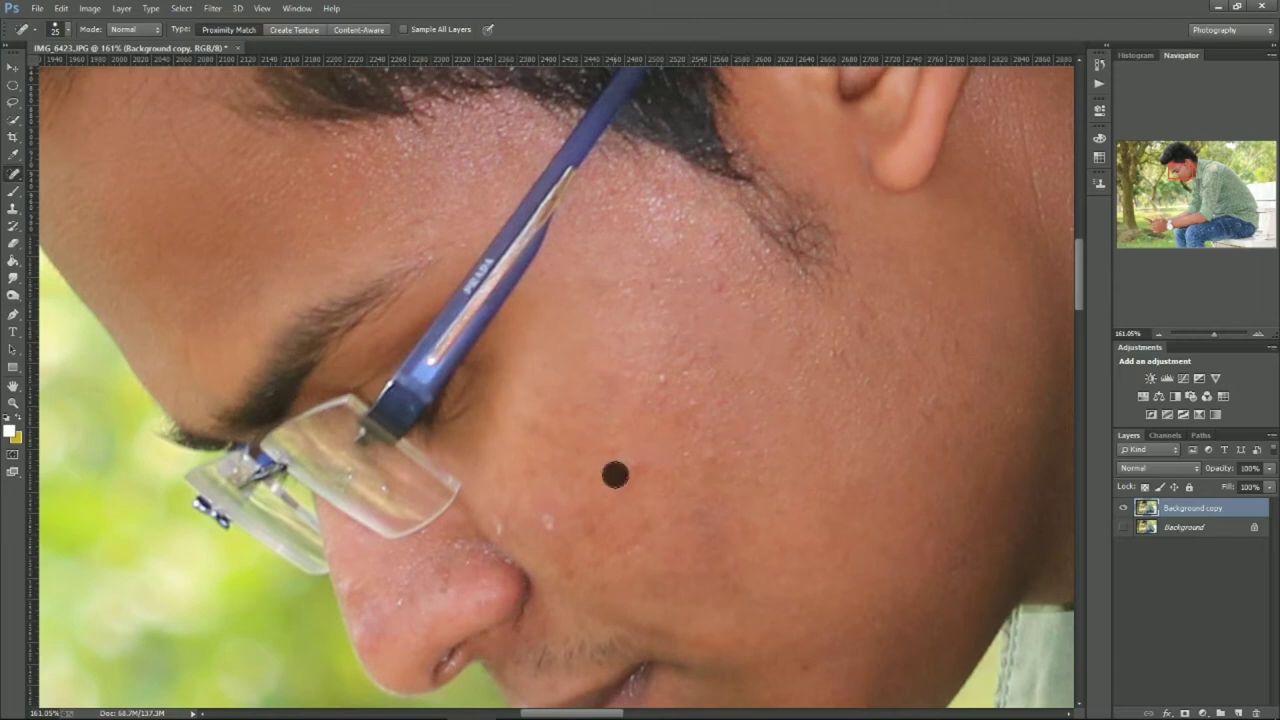
left_click(634, 471)
left_click(611, 464)
left_click(680, 391)
left_click(703, 403)
left_click(666, 200)
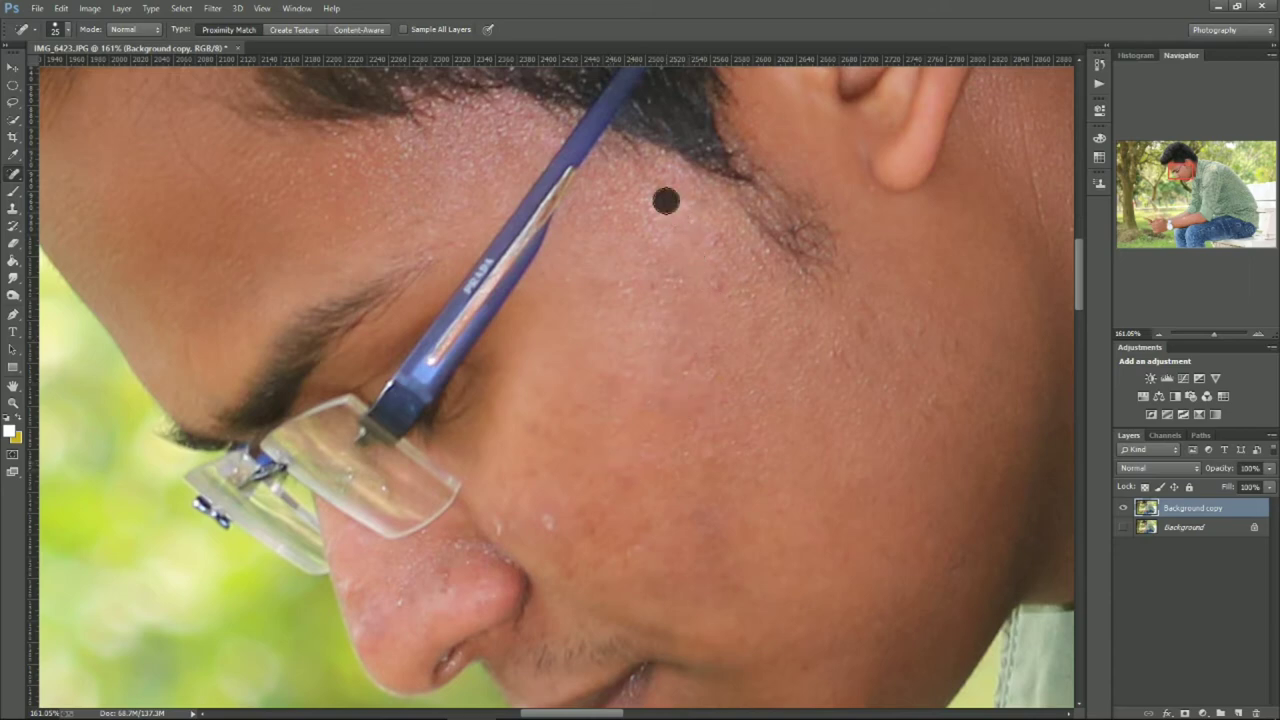
left_click(657, 217)
Step: Heal the remaining blemishes on the cheek and nose
scroll(675, 254, "down", 4)
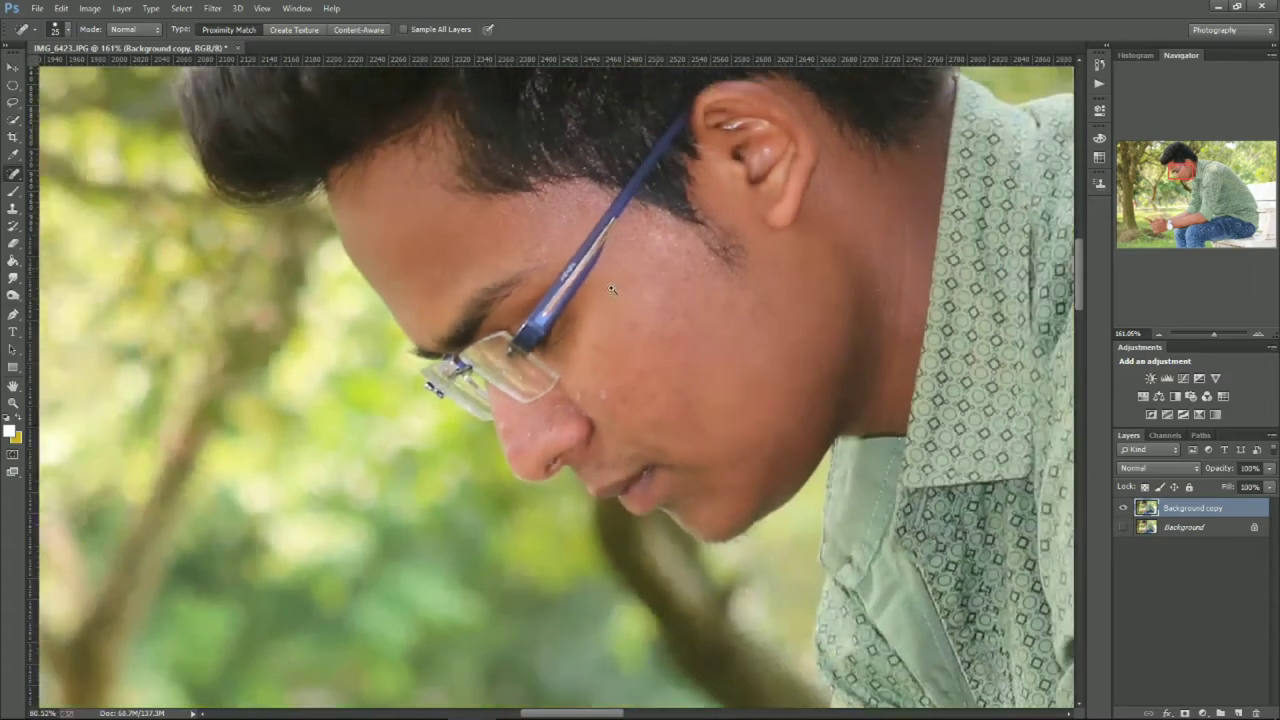
scroll(675, 254, "down", 2)
scroll(640, 250, "up", 1)
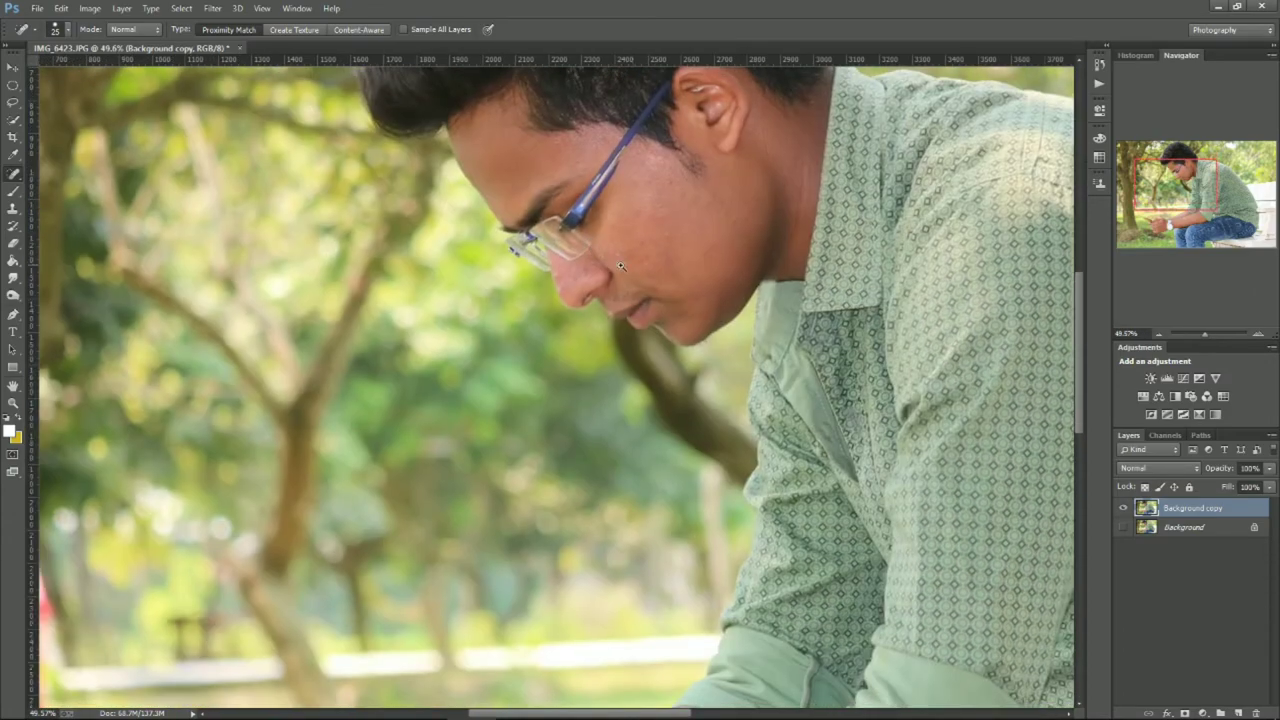
scroll(650, 255, "up", 2)
scroll(665, 260, "up", 2)
scroll(678, 266, "up", 2)
left_click(670, 266)
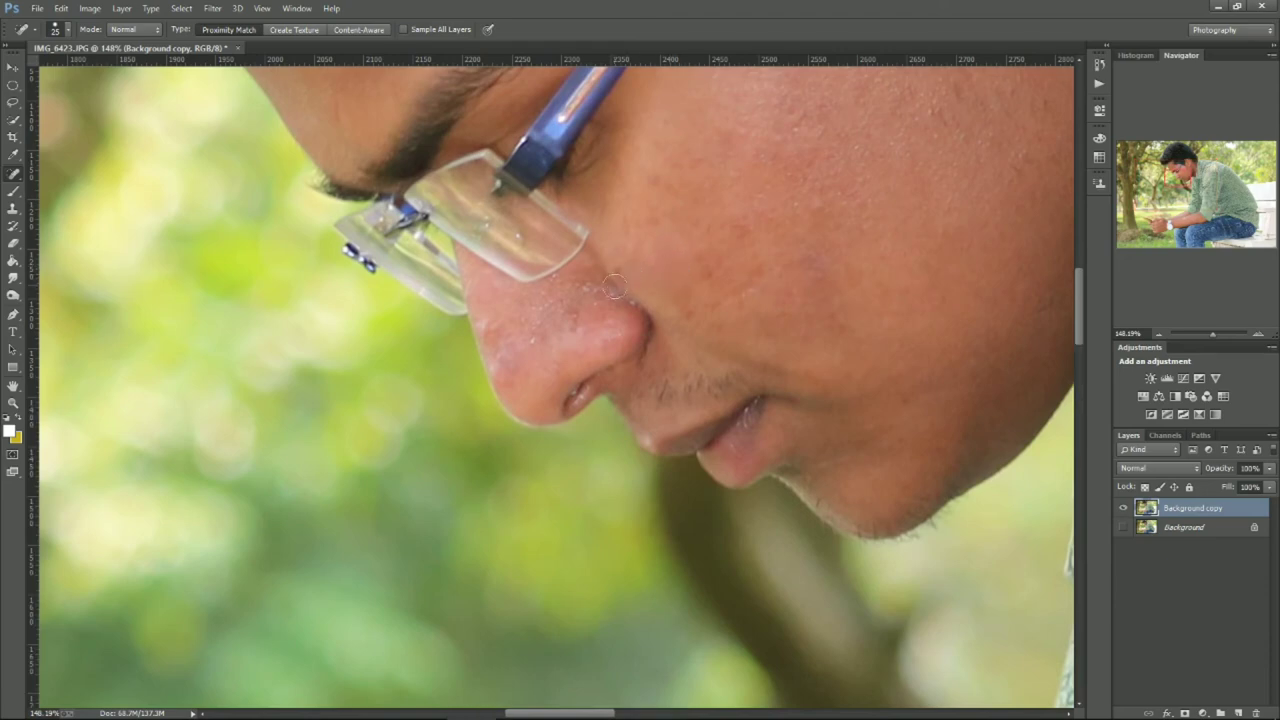
left_click(648, 298)
scroll(648, 298, "down", 5)
scroll(686, 278, "down", 2)
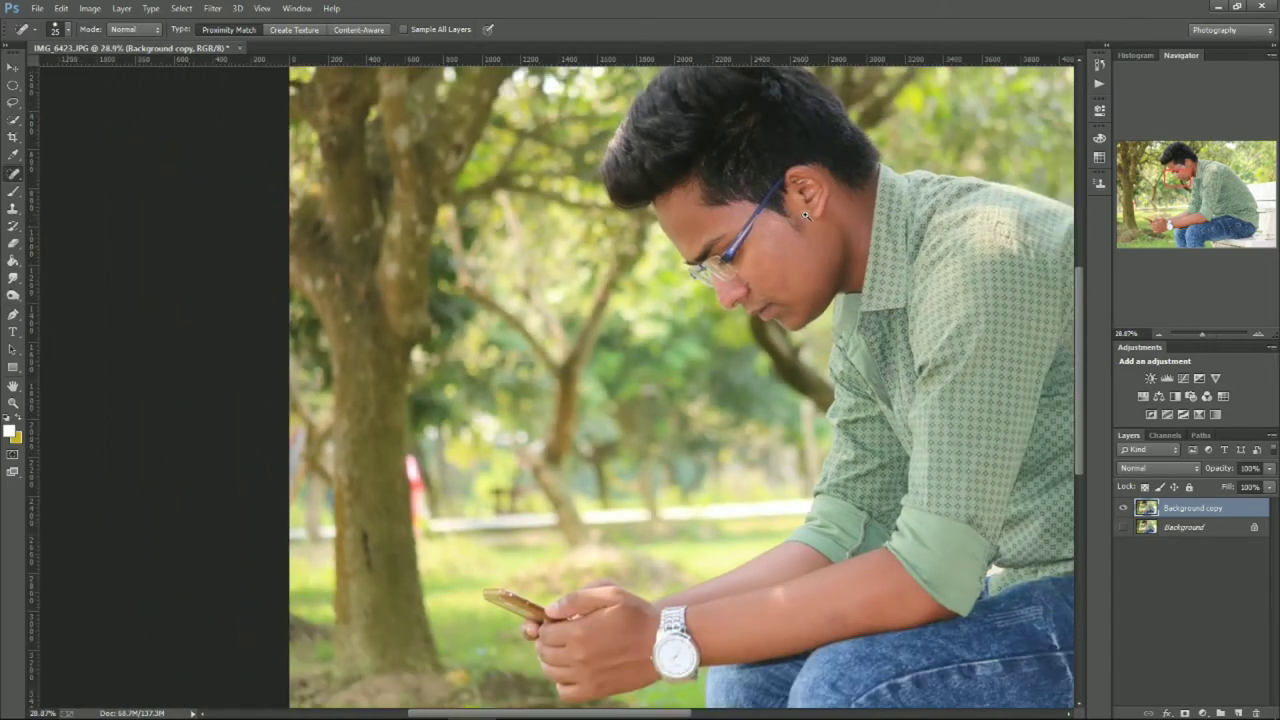
scroll(600, 247, "up", 2)
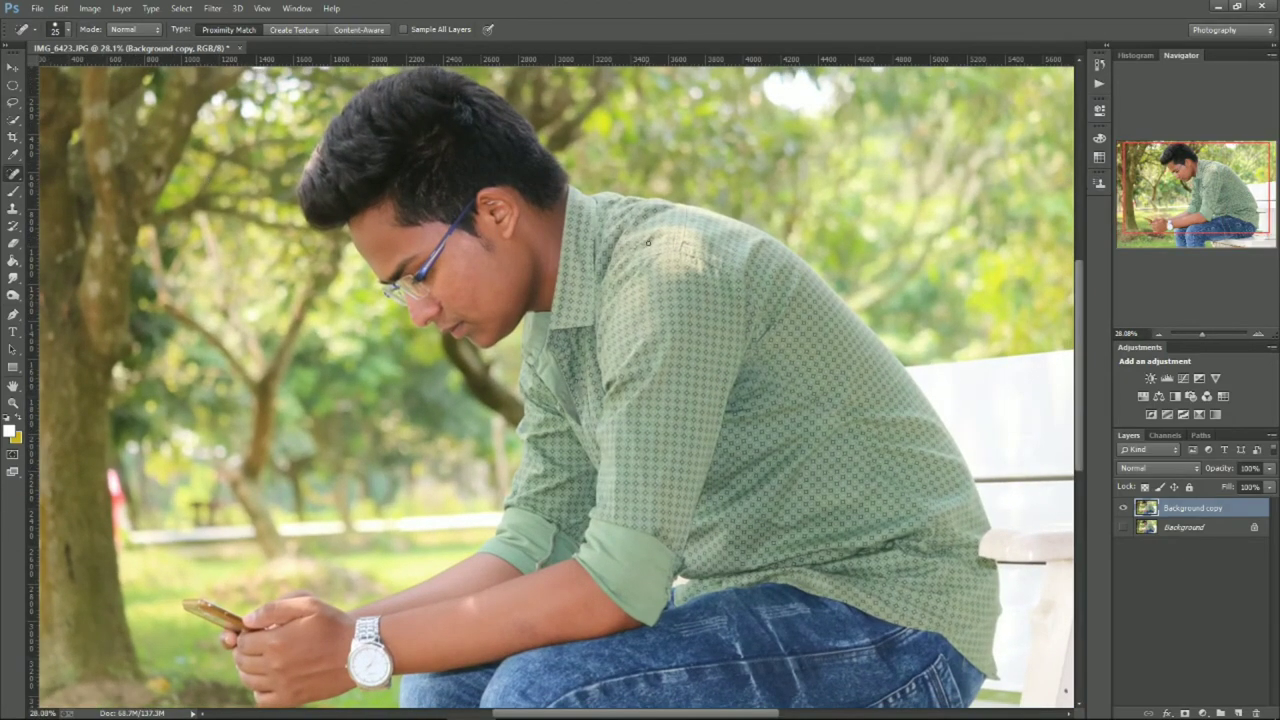
scroll(680, 269, "down", 2)
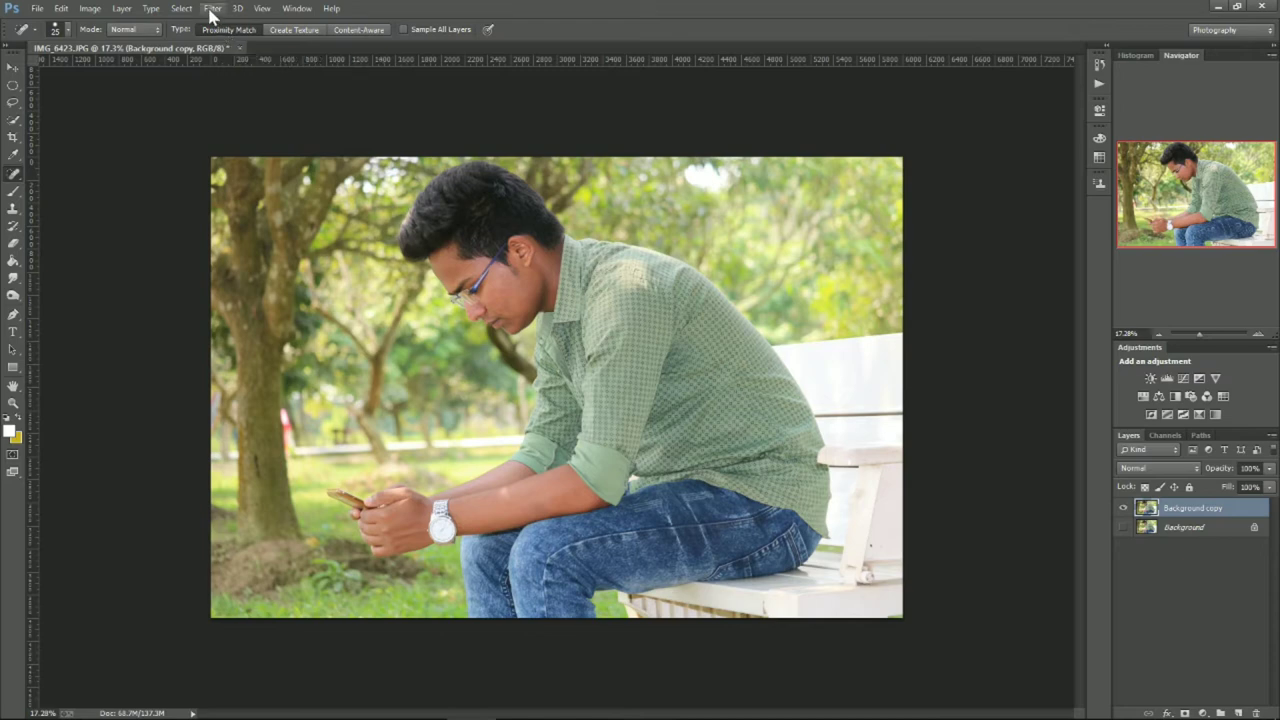
Step: In the Camera Raw Filter, cool the temperature slightly and set Exposure to +0.05
left_click(212, 8)
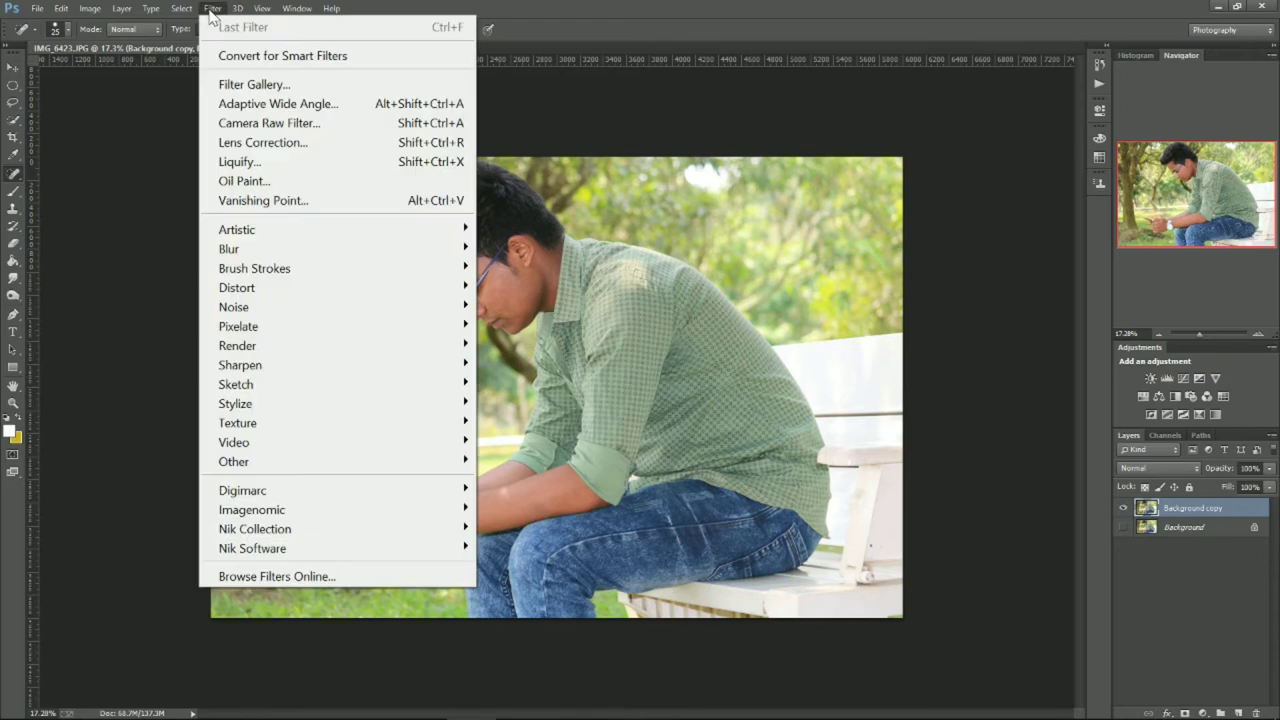
left_click(268, 123)
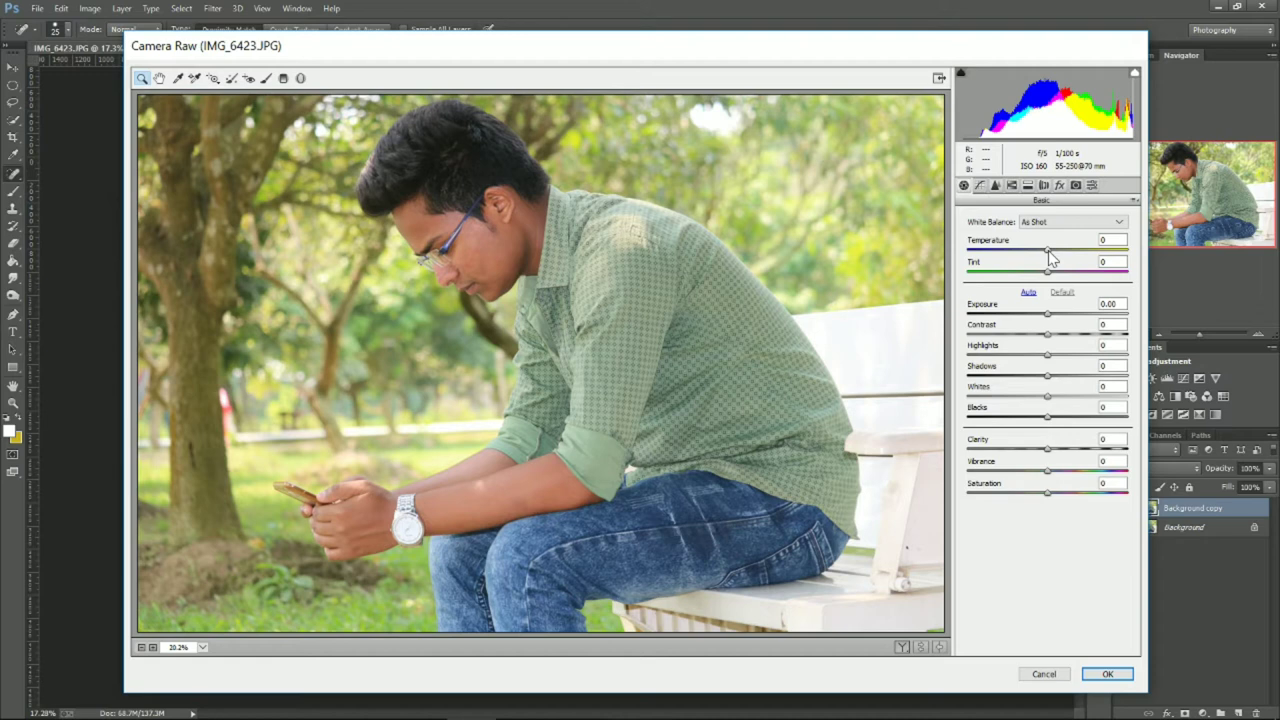
left_click_drag(1049, 251, 1047, 251)
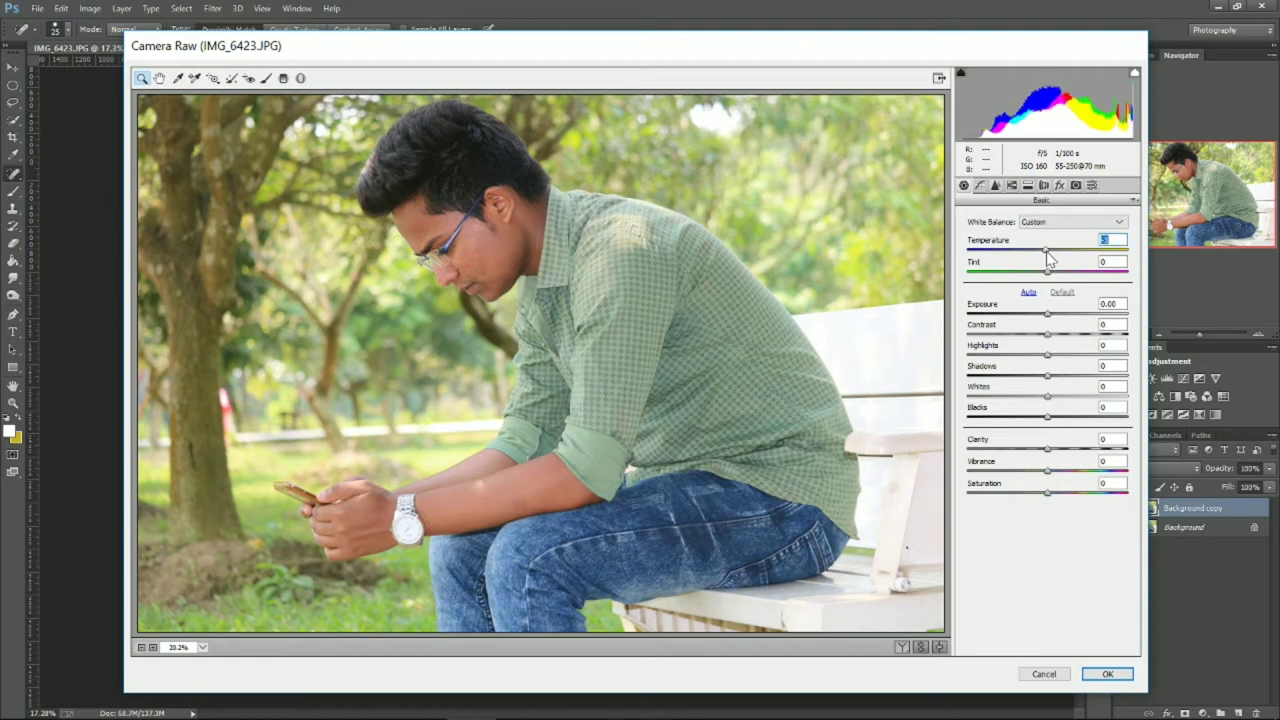
left_click_drag(1049, 258, 1048, 258)
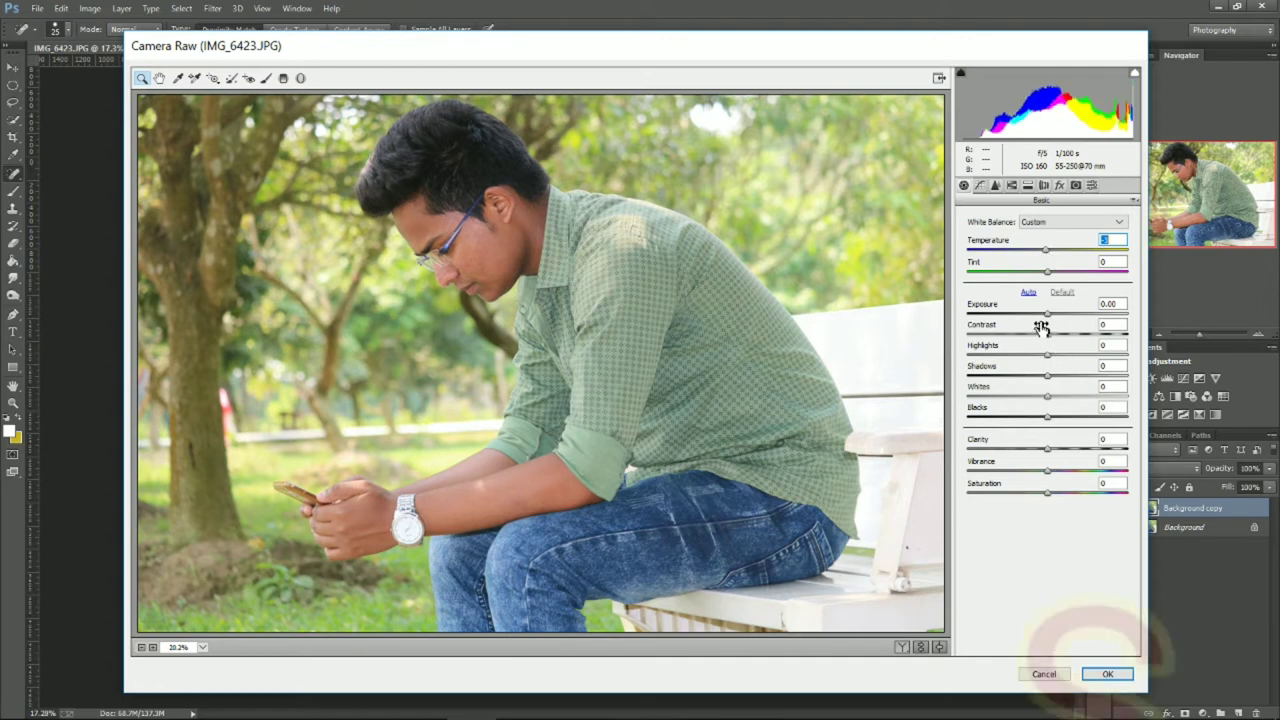
mouse_move(1049, 318)
left_mouse_down()
mouse_move(1060, 320)
mouse_move(1048, 314)
left_mouse_up()
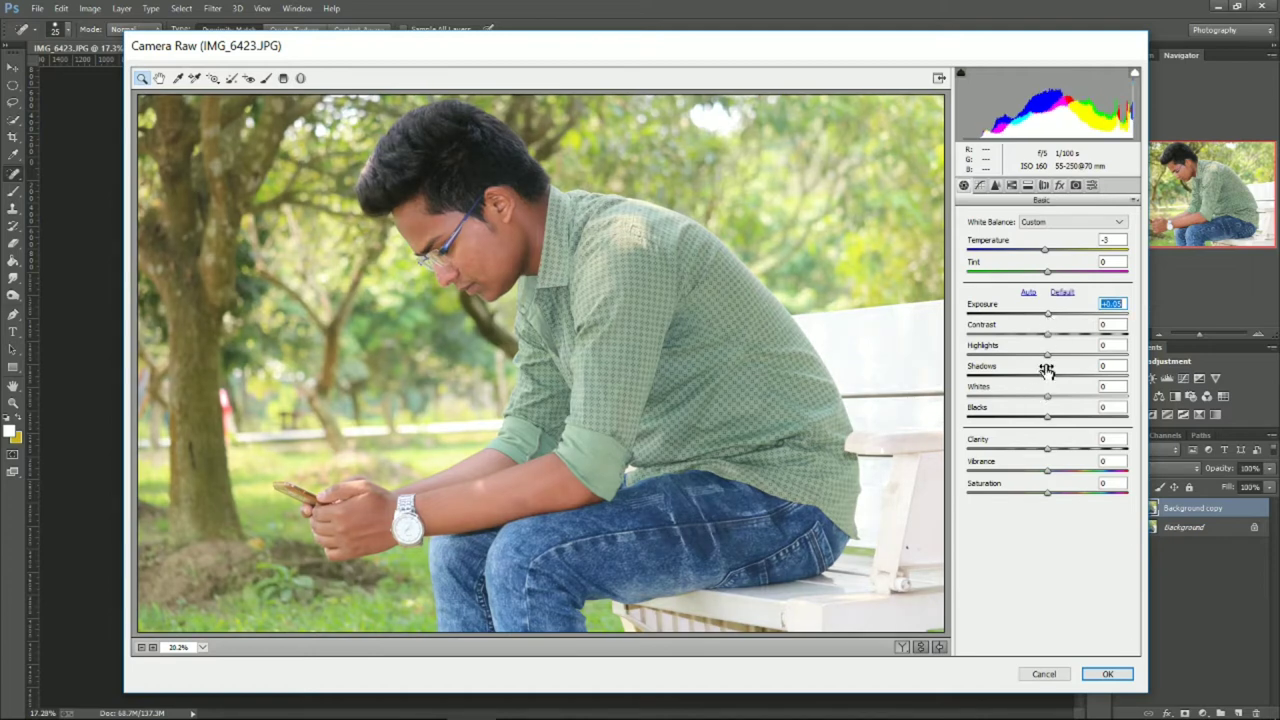
Step: Set Contrast +12, Highlights -24, Shadows -42, raise Whites/Blacks, Clarity -8, boost Vibrance
left_click(1050, 336)
mouse_move(1048, 334)
left_mouse_down()
mouse_move(1070, 336)
mouse_move(1068, 356)
mouse_move(1028, 355)
mouse_move(1037, 376)
mouse_move(1014, 376)
mouse_move(1080, 398)
mouse_move(1023, 397)
mouse_move(1084, 398)
mouse_move(1068, 404)
mouse_move(1080, 421)
mouse_move(1046, 421)
mouse_move(1078, 422)
left_mouse_up()
left_click(1050, 362)
left_click(1050, 418)
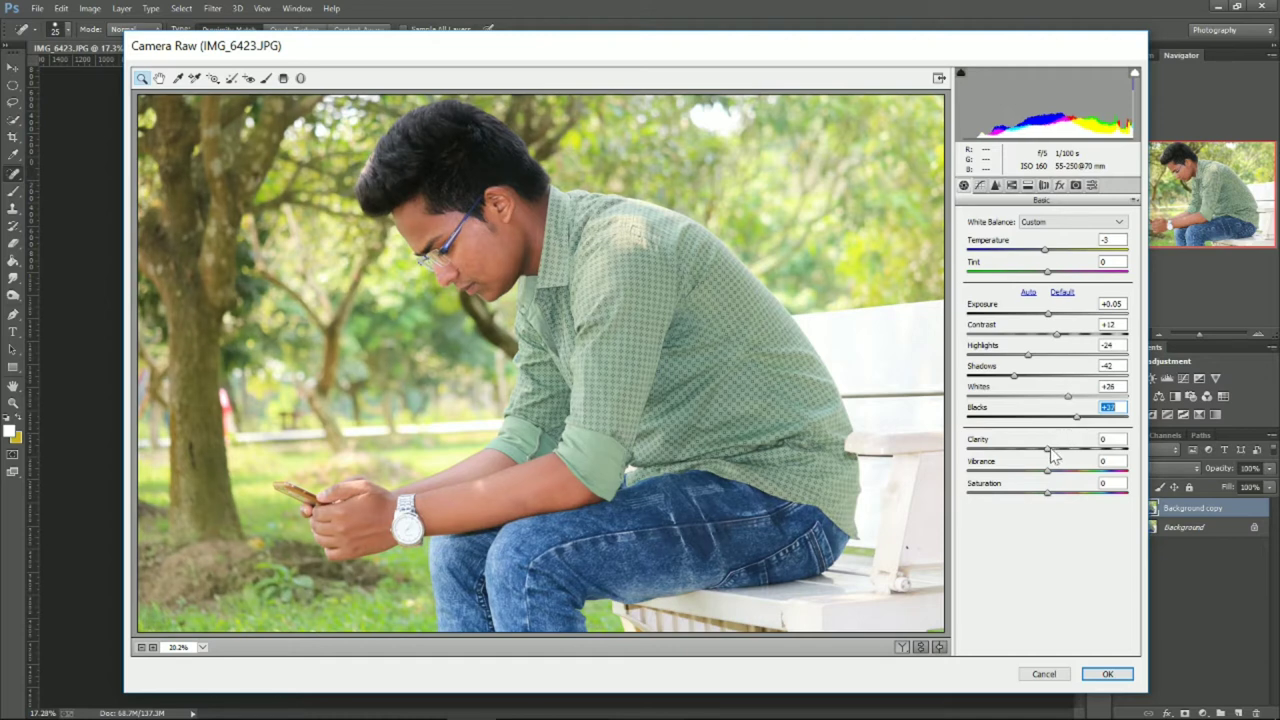
mouse_move(1045, 452)
left_mouse_down()
mouse_move(1072, 452)
mouse_move(1043, 452)
left_mouse_up()
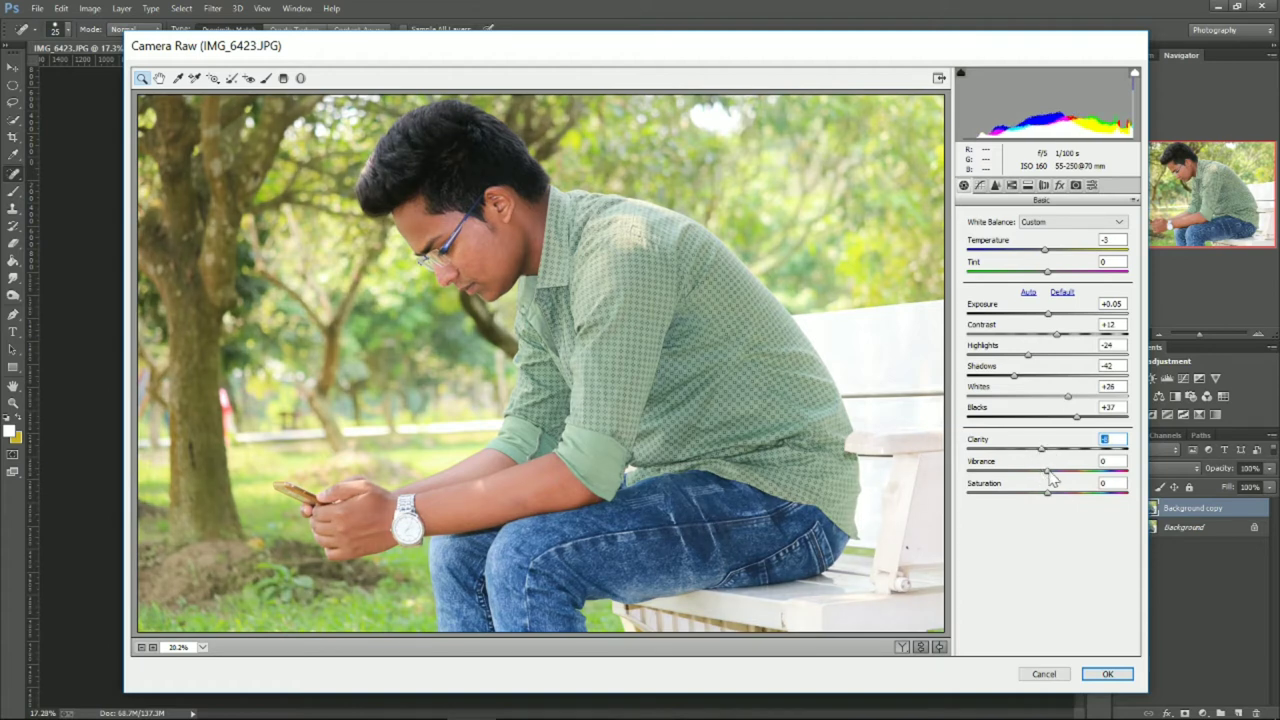
mouse_move(1055, 478)
left_mouse_down()
mouse_move(1070, 477)
mouse_move(1038, 476)
mouse_move(1054, 476)
left_mouse_up()
Step: In Camera Raw Detail, set Masking 100, Luminance noise reduction 21, and lower Luminance Detail
left_click(996, 187)
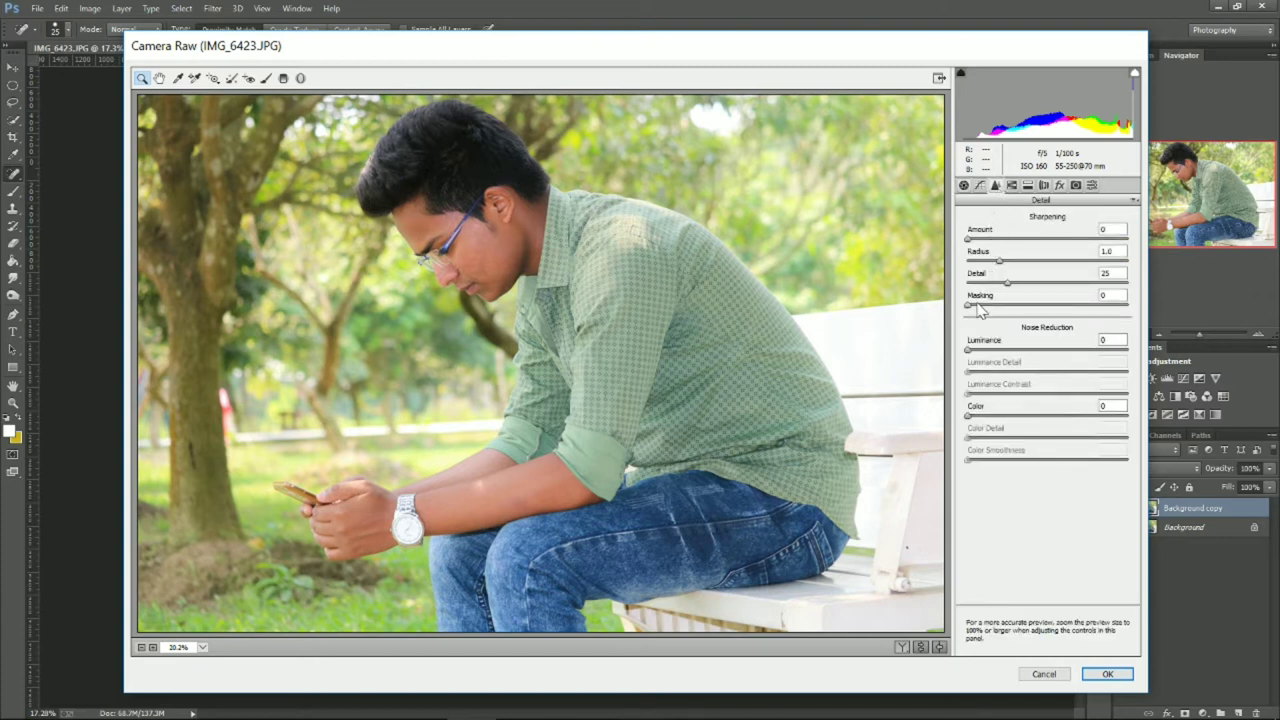
left_click_drag(970, 305, 1133, 310)
left_click(971, 349)
left_click_drag(972, 354, 988, 356)
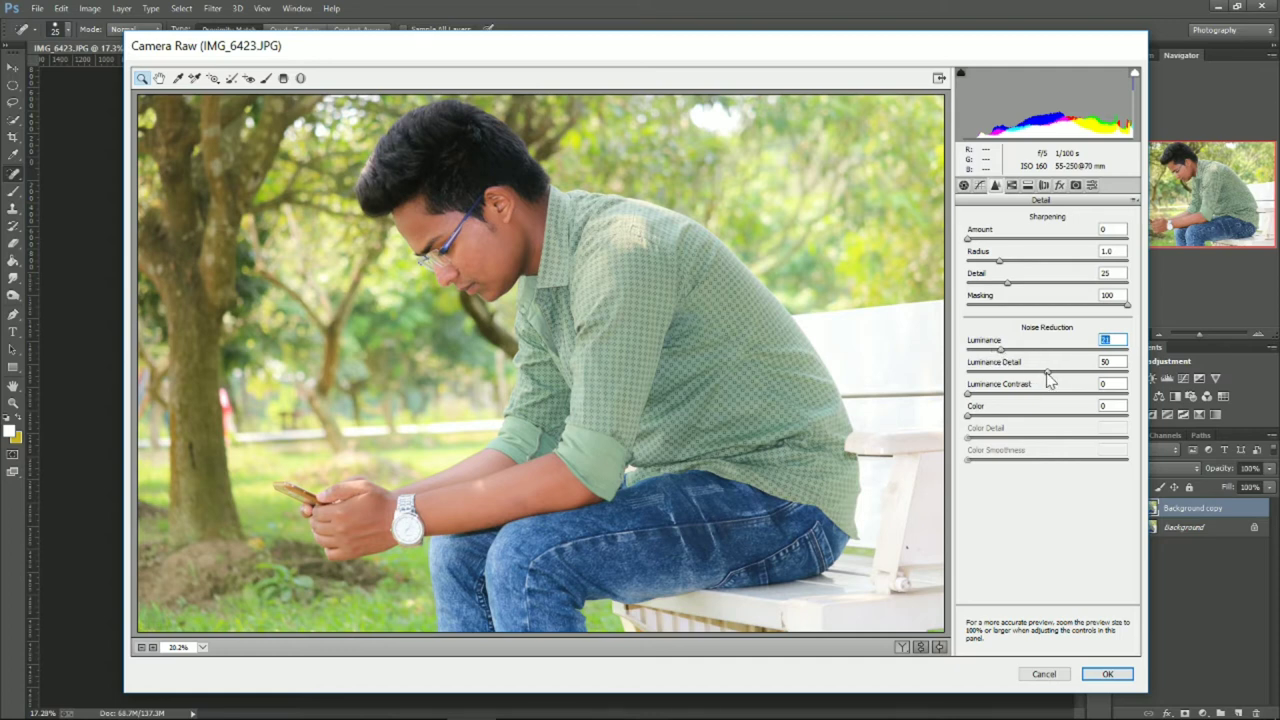
left_click_drag(1050, 381, 1030, 383)
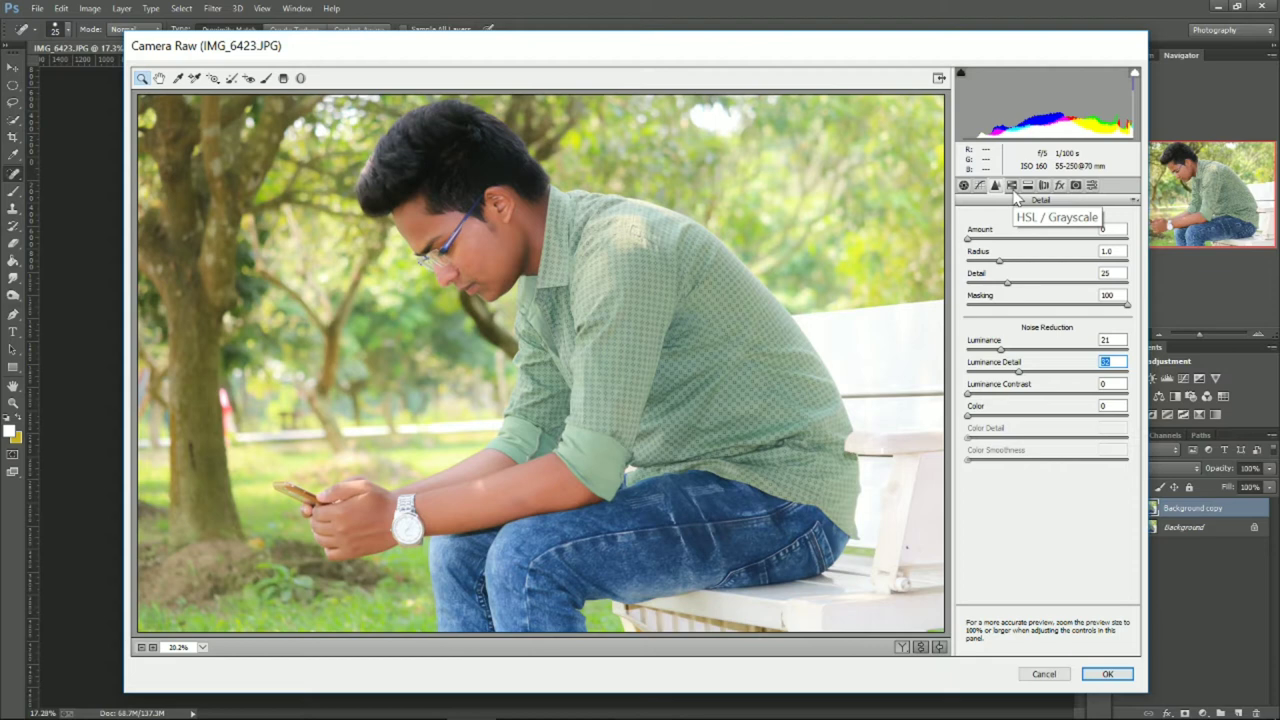
Step: In Camera Raw HSL, shift the Yellows and Greens hues left and nudge the Oranges hue
left_click(1012, 187)
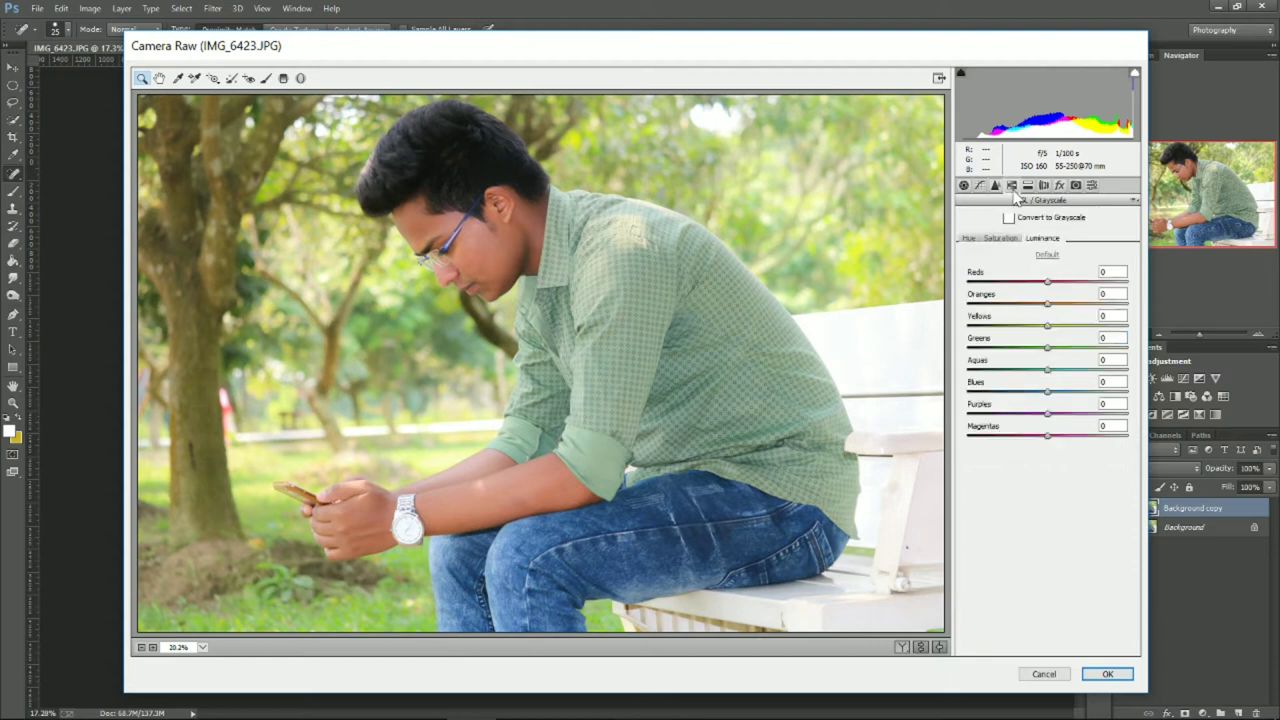
left_click(967, 240)
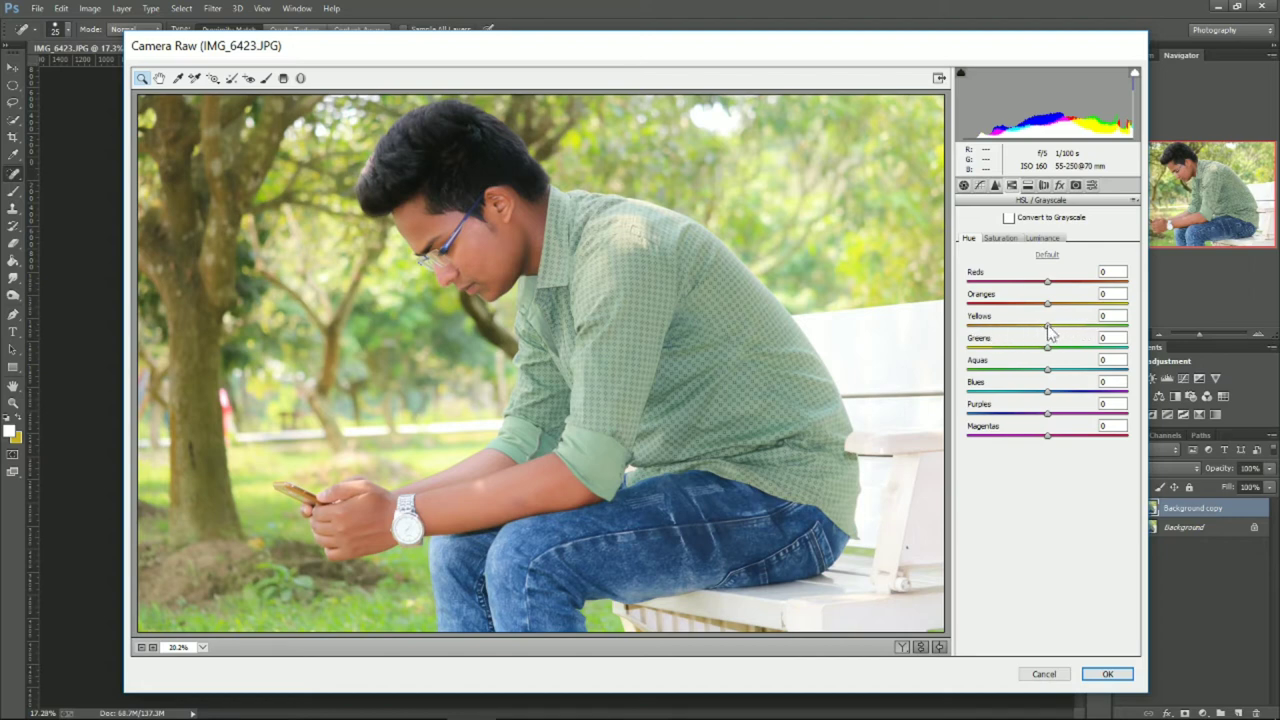
left_click_drag(1047, 325, 1006, 325)
left_click_drag(1046, 350, 996, 358)
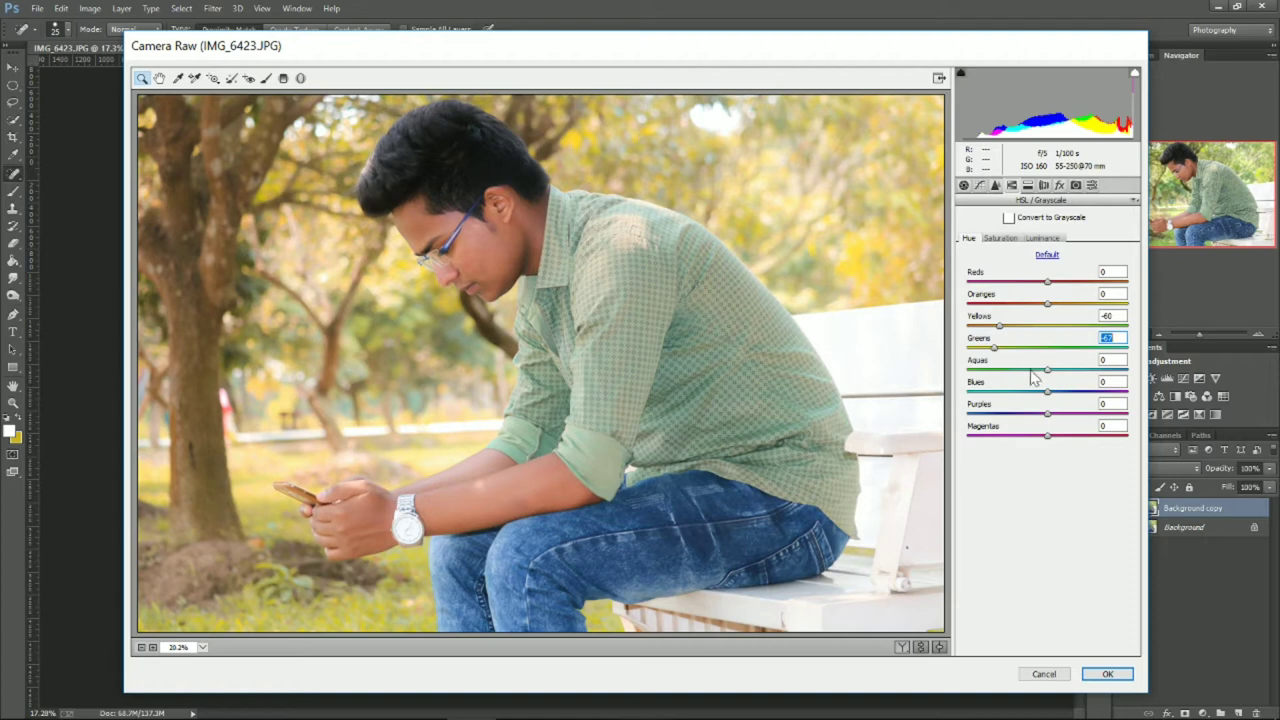
left_click_drag(1052, 301, 1058, 301)
Step: Raise Yellows saturation to +20, lower Greens saturation, brighten Oranges, and apply Camera Raw
left_click(1000, 239)
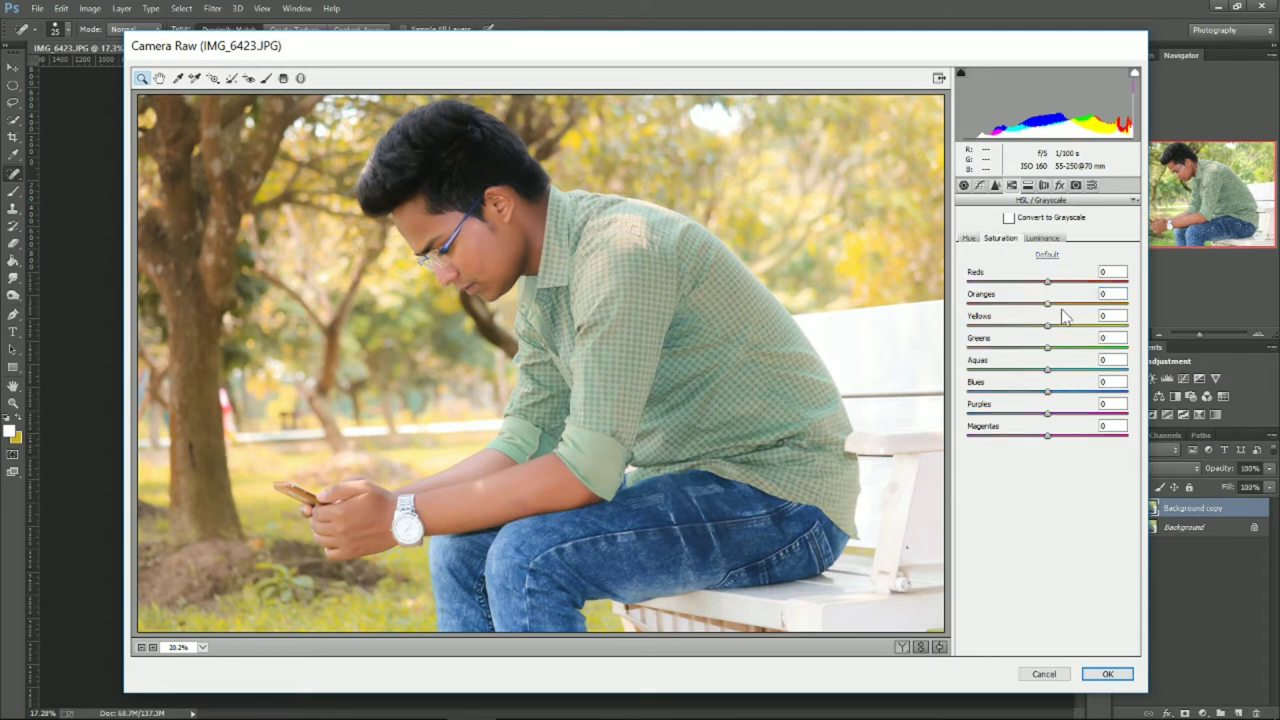
mouse_move(1046, 327)
left_mouse_down()
mouse_move(1065, 327)
mouse_move(1033, 333)
left_mouse_up()
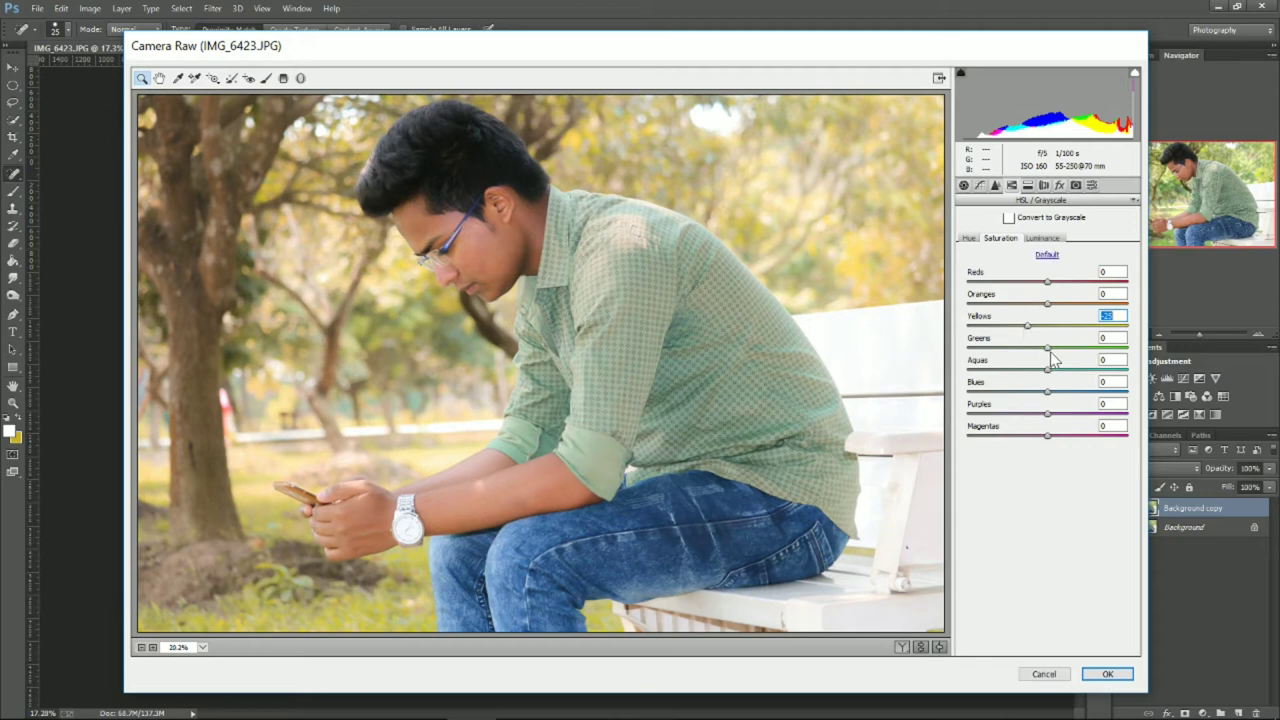
mouse_move(1049, 349)
left_mouse_down()
mouse_move(1066, 349)
mouse_move(1021, 347)
mouse_move(1036, 326)
left_mouse_up()
left_click(1041, 239)
mouse_move(1048, 303)
left_mouse_down()
mouse_move(1061, 304)
mouse_move(1066, 332)
mouse_move(1040, 328)
mouse_move(1034, 349)
left_mouse_up()
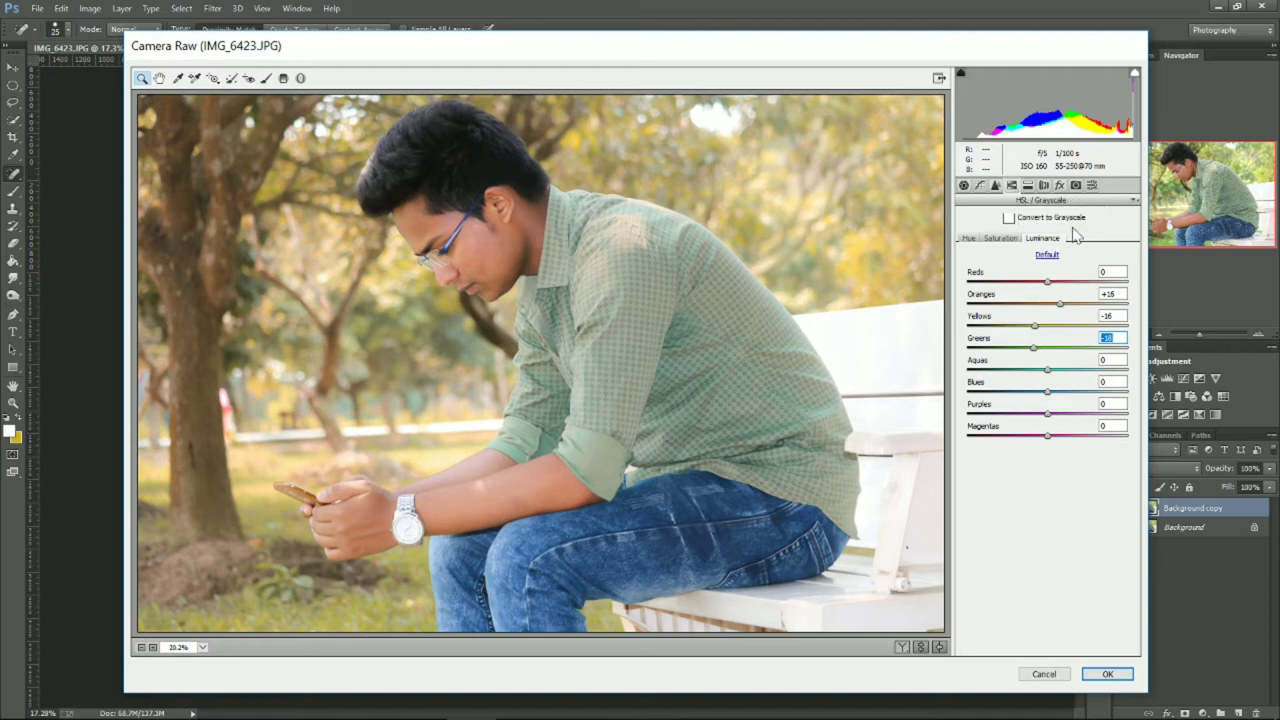
left_click(1108, 673)
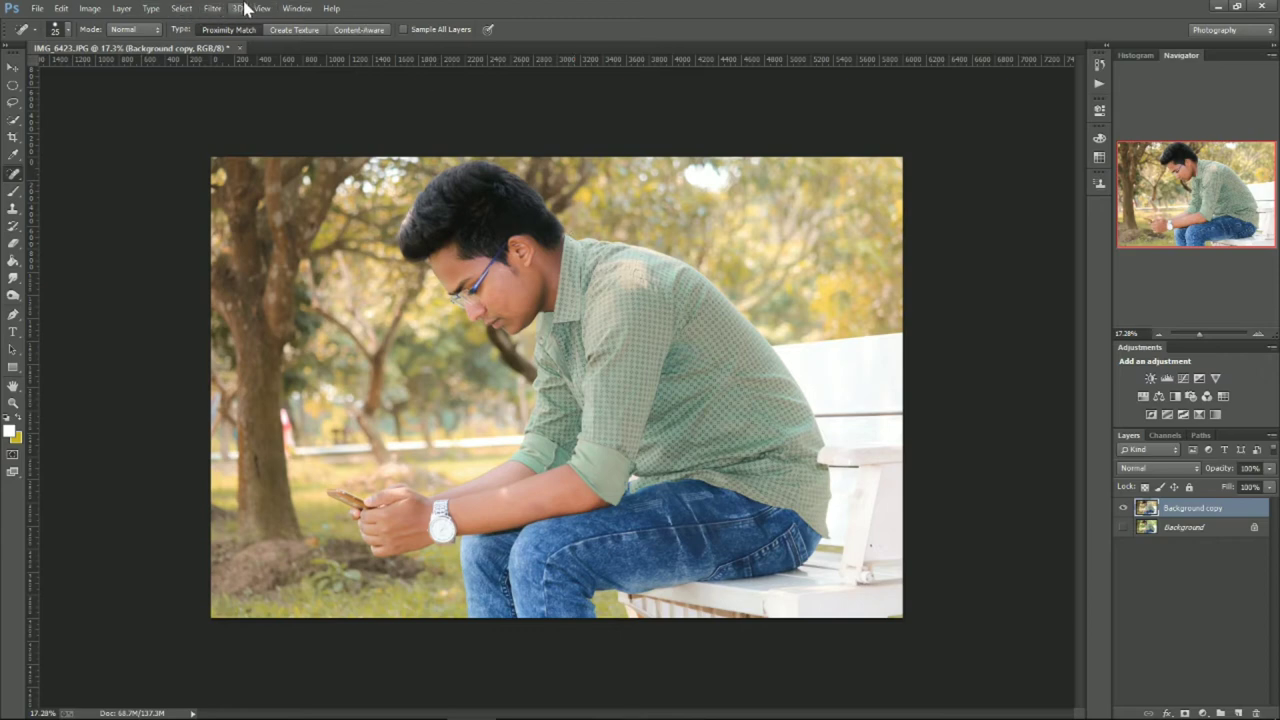
Step: Apply Selective Color with Cyan at -46 in Yellows and about -64 in Greens
left_click(88, 12)
mouse_move(127, 56)
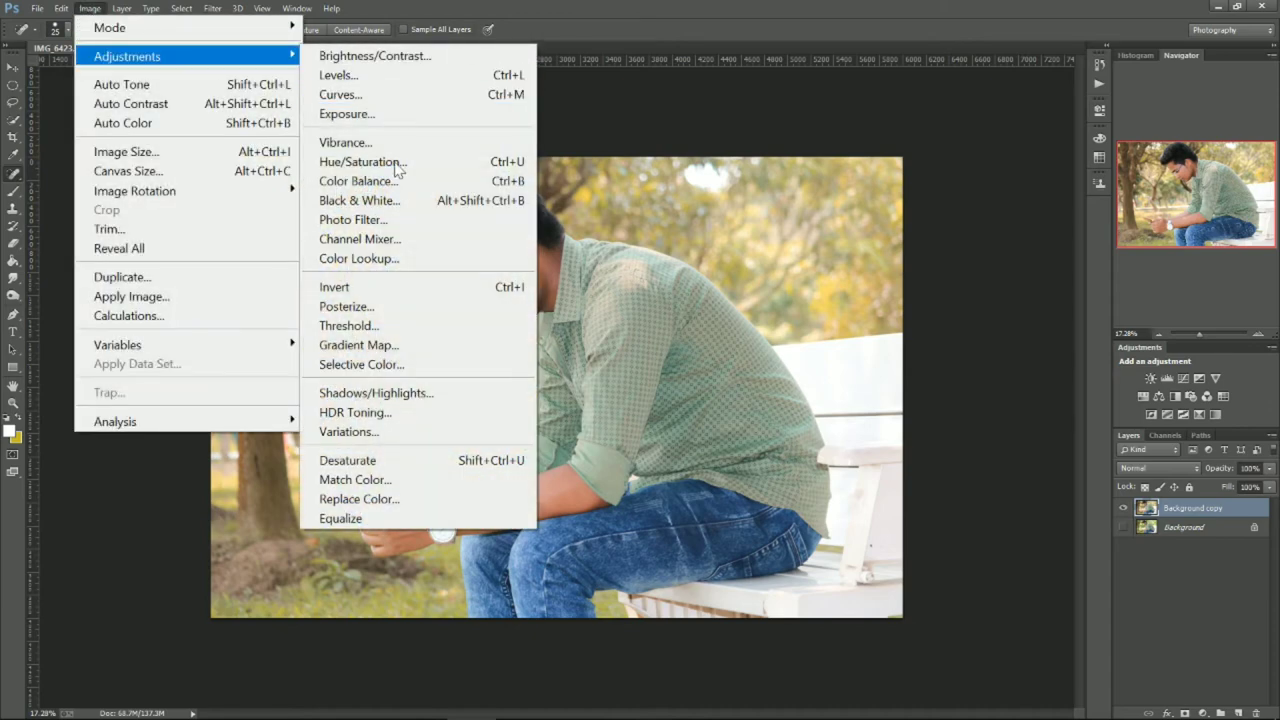
left_click(370, 370)
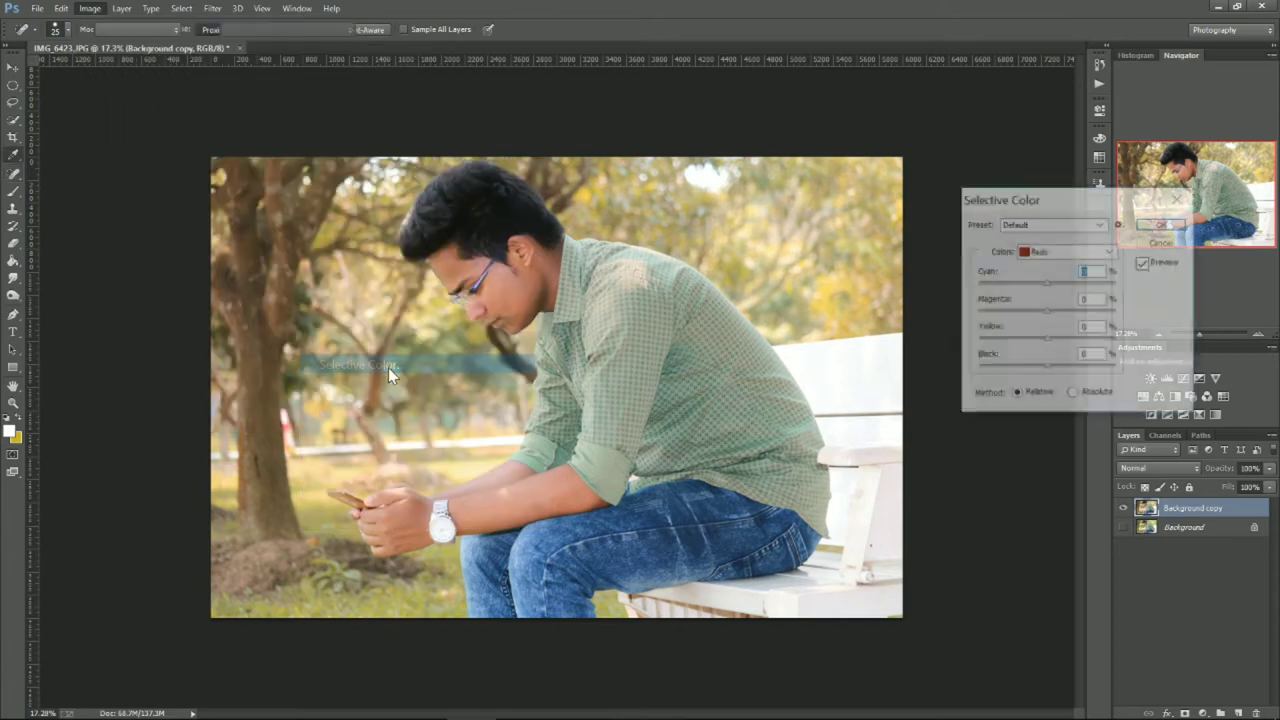
left_click(1055, 251)
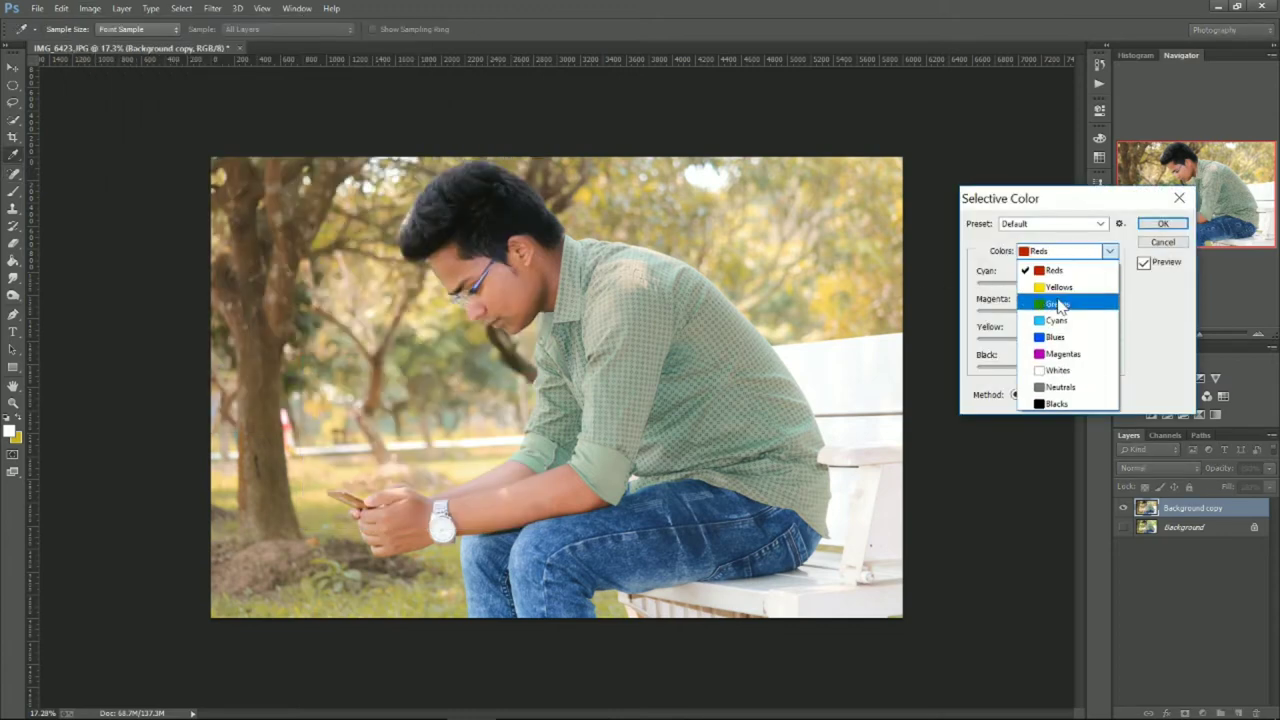
left_click(1058, 290)
left_click_drag(1046, 283, 988, 300)
left_click(1040, 254)
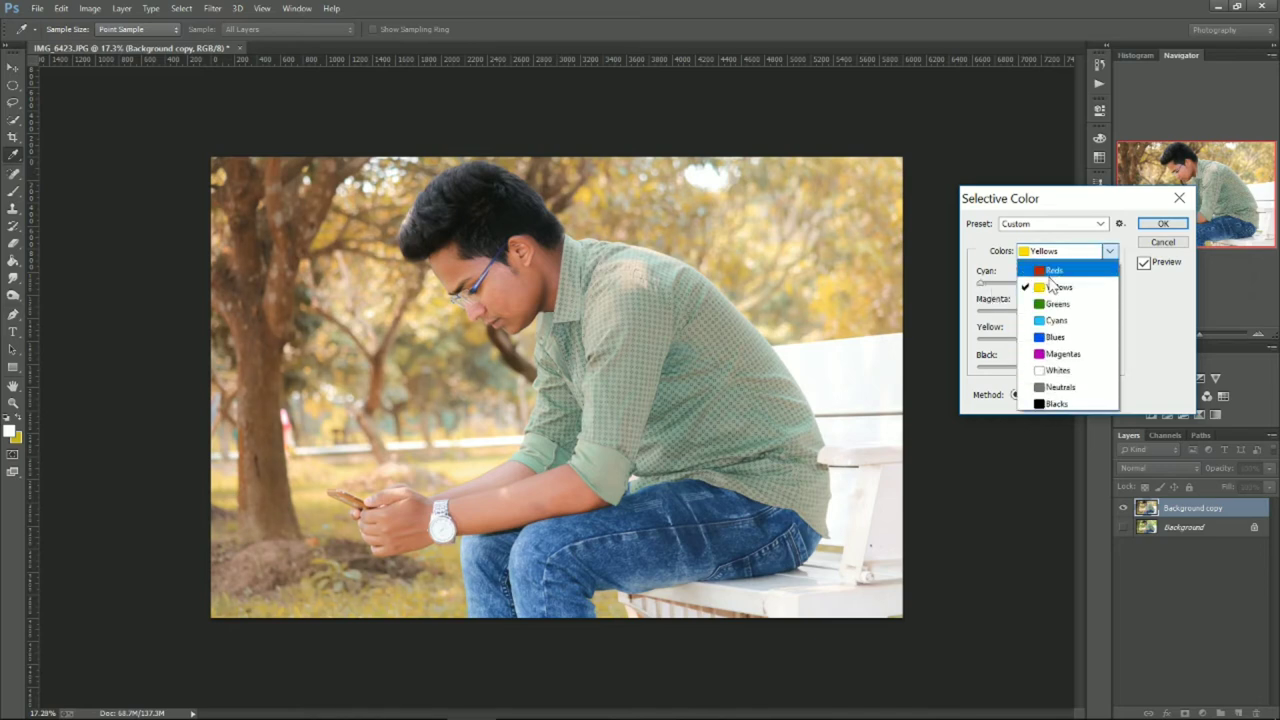
left_click(1056, 304)
left_click_drag(1046, 283, 980, 290)
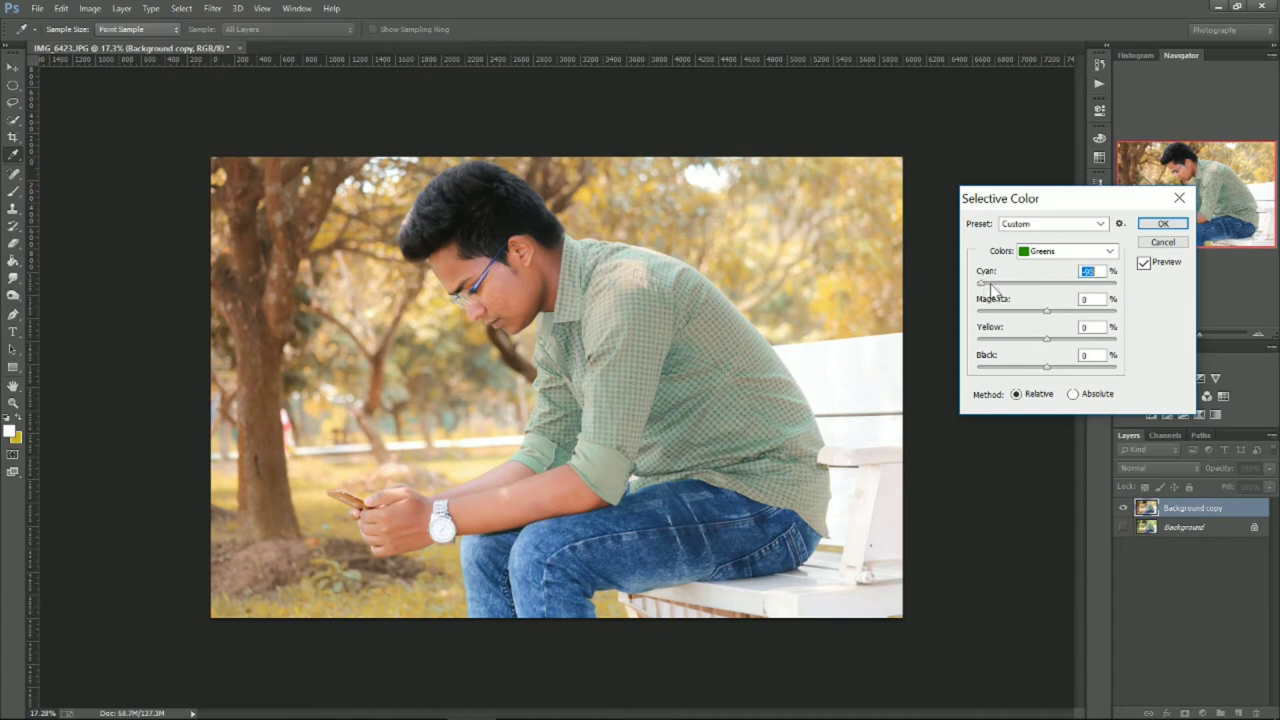
left_click(1163, 224)
key("j")
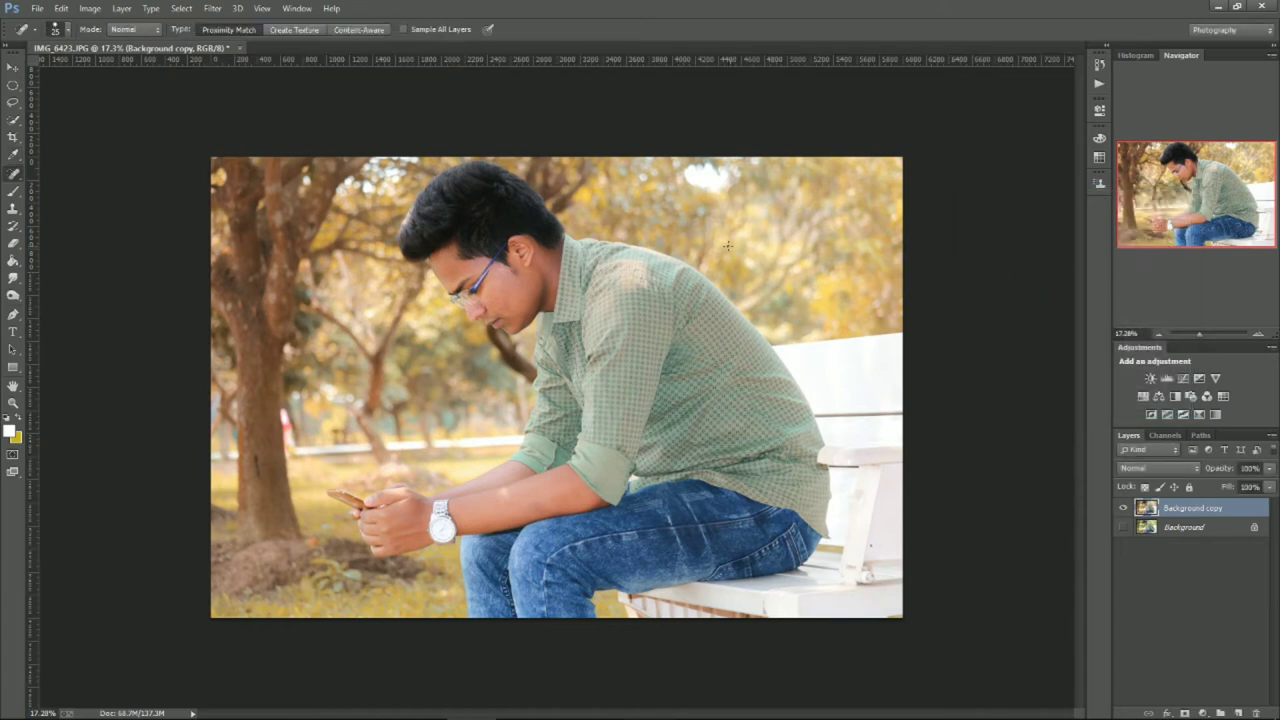
Step: Apply a second Selective Color pass with Whites Cyan set to +57
left_click(88, 9)
left_click(88, 9)
left_click(88, 9)
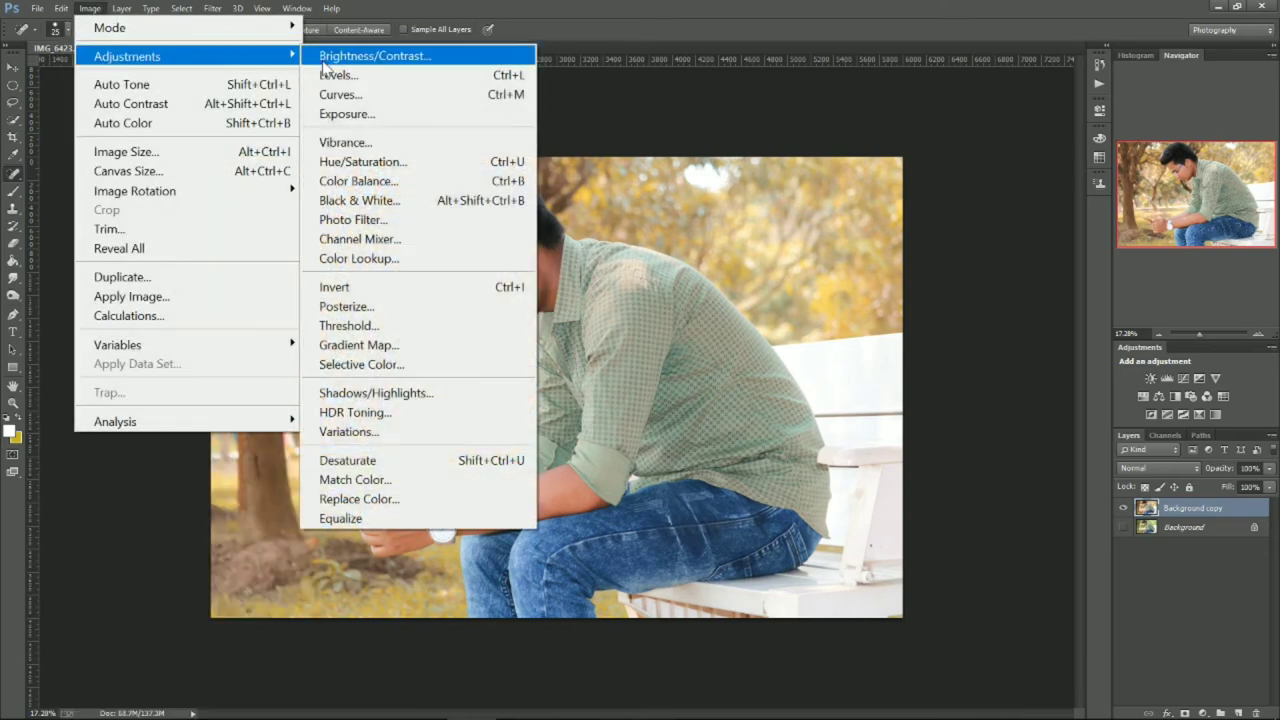
left_click(371, 369)
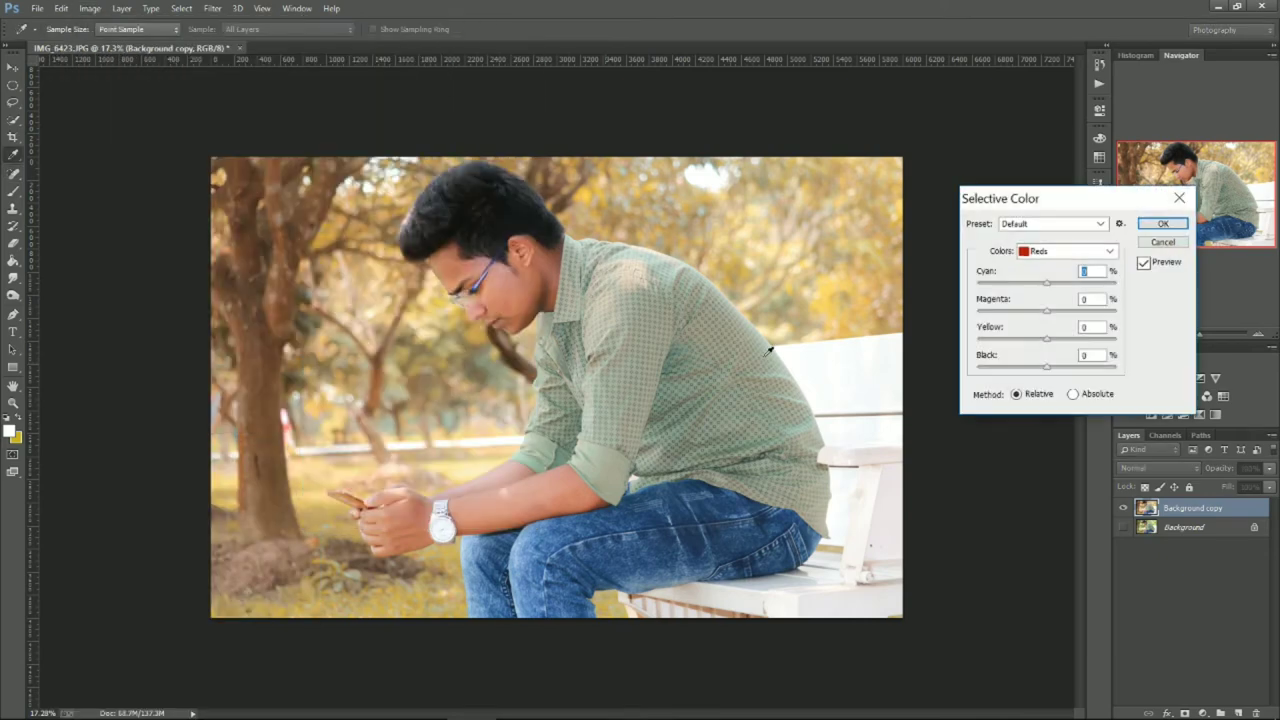
left_click(1072, 253)
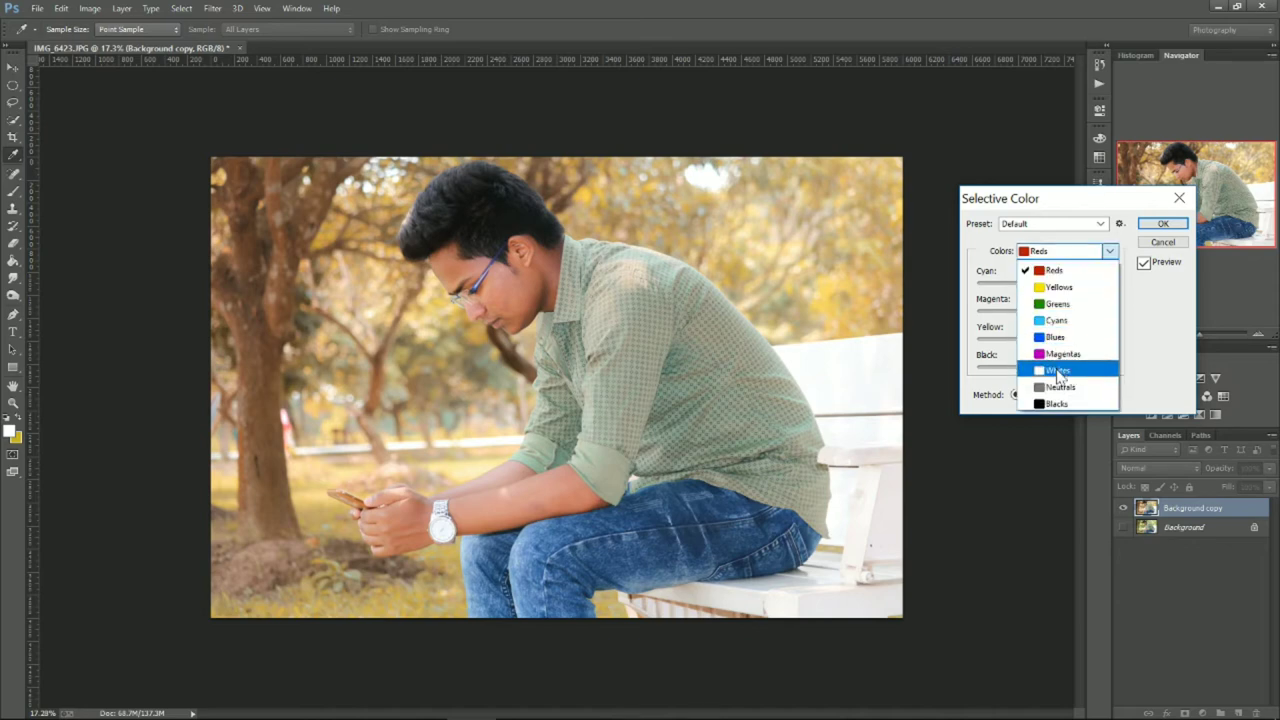
left_click(1057, 372)
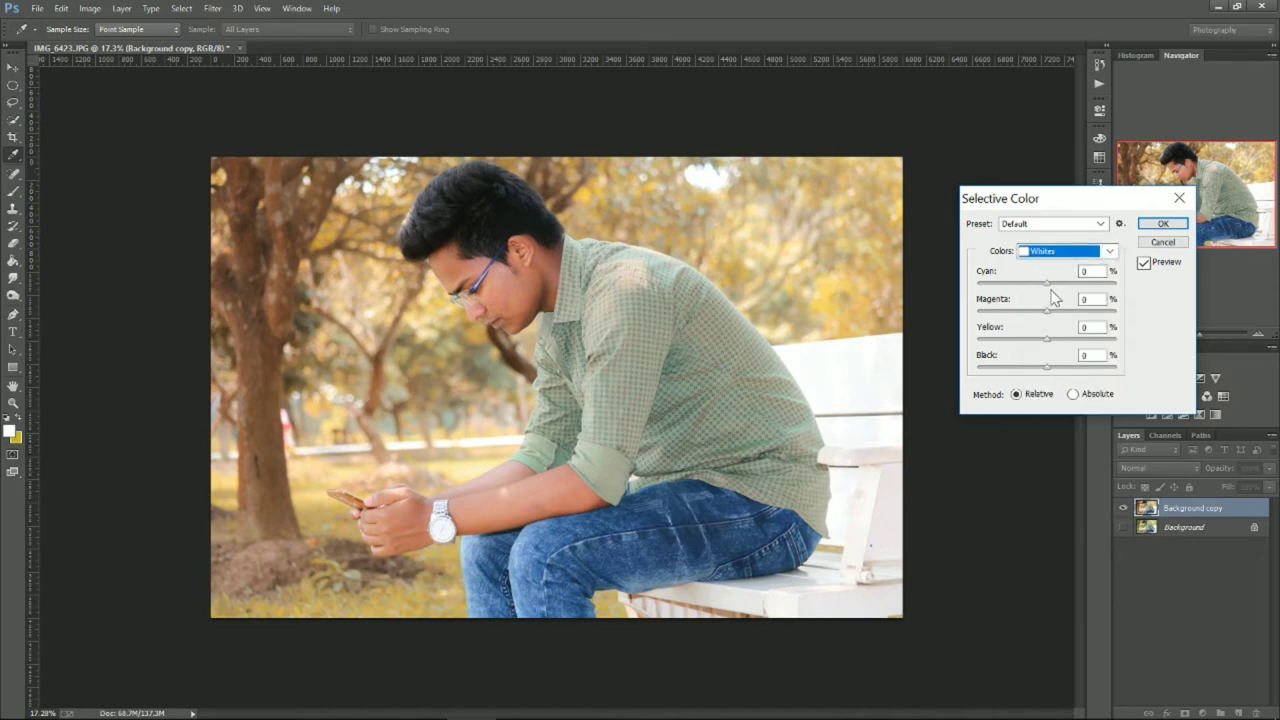
left_click_drag(1046, 283, 1087, 286)
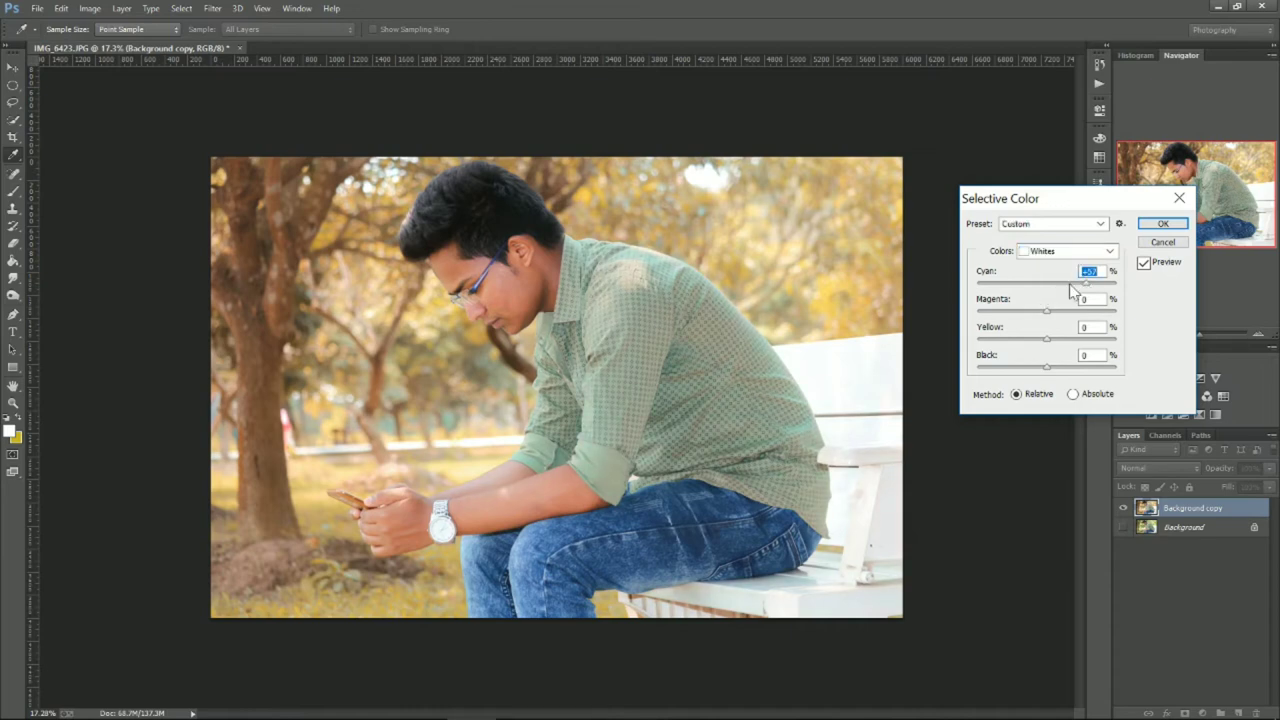
left_click(1160, 223)
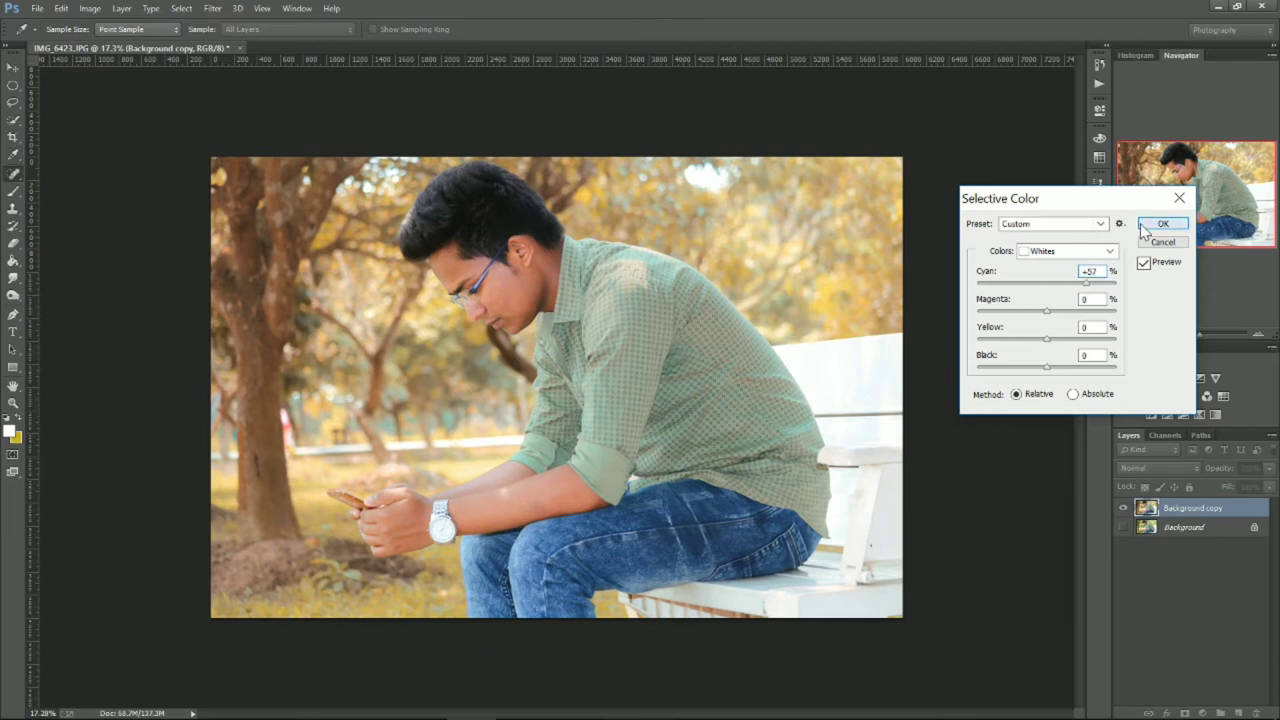
key("j")
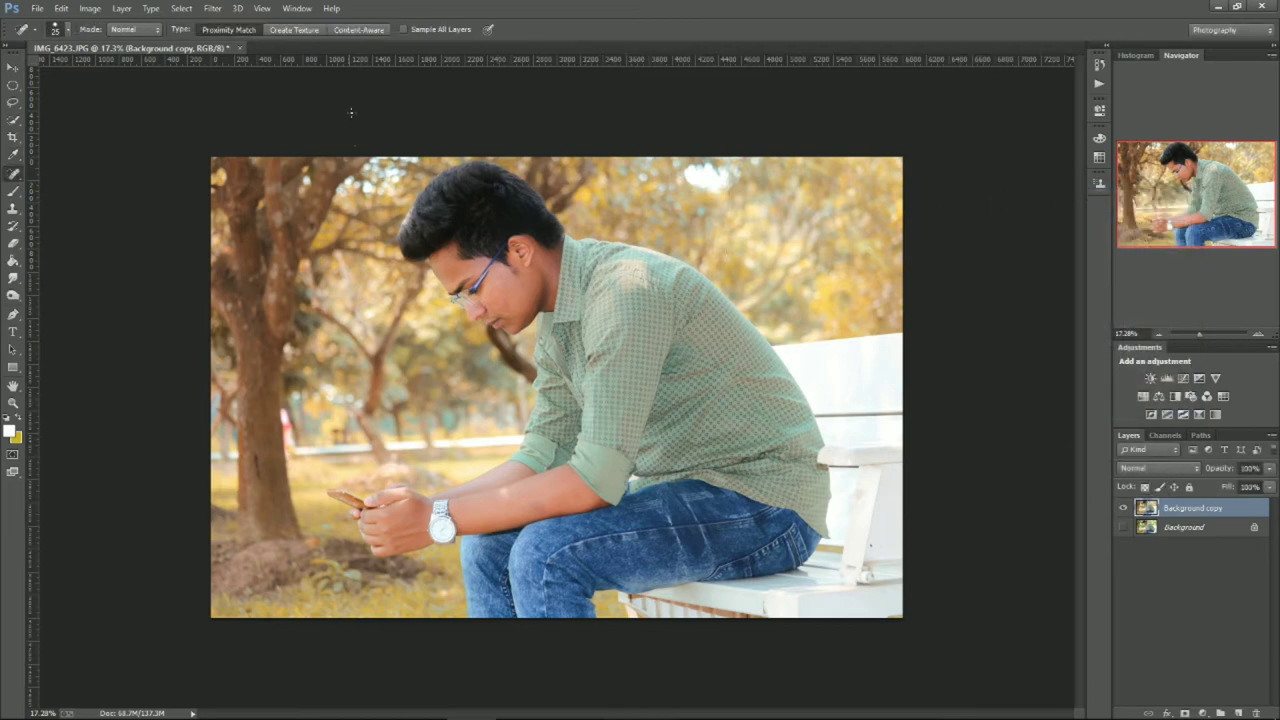
Step: Launch Color Efex Pro 4 from Filter > Nik Collection on the portrait
left_click(212, 8)
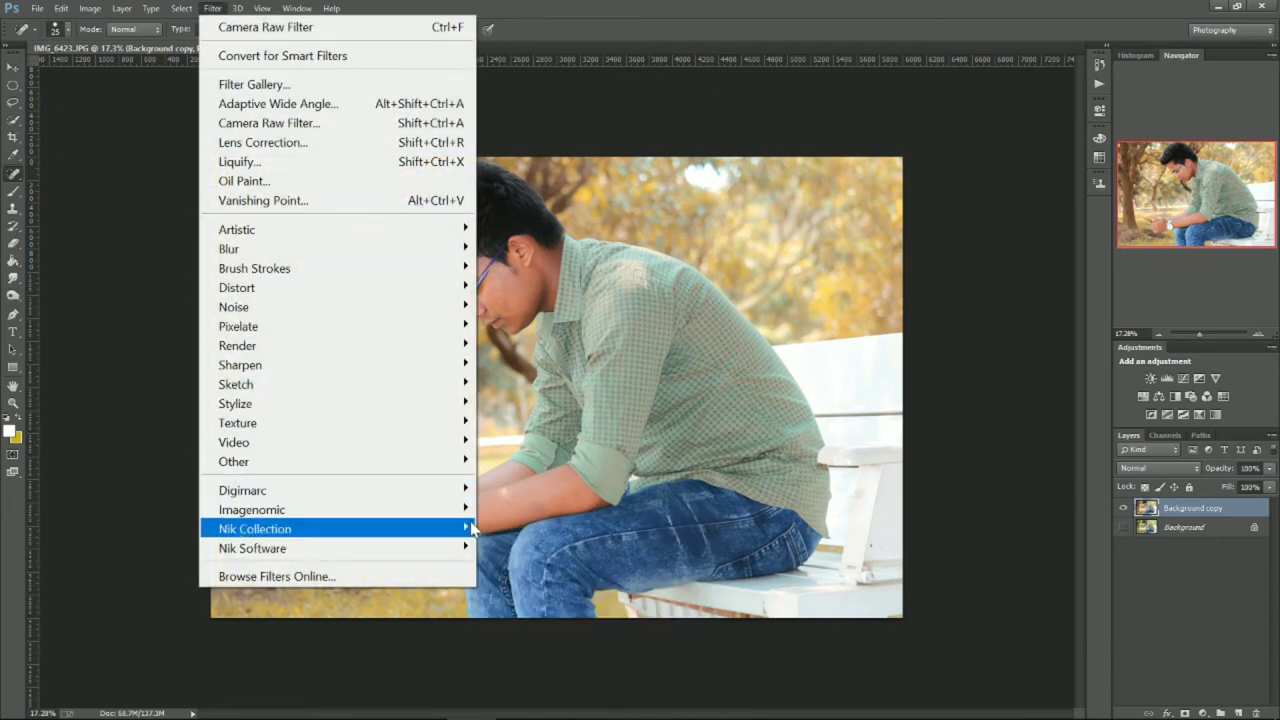
mouse_move(255, 528)
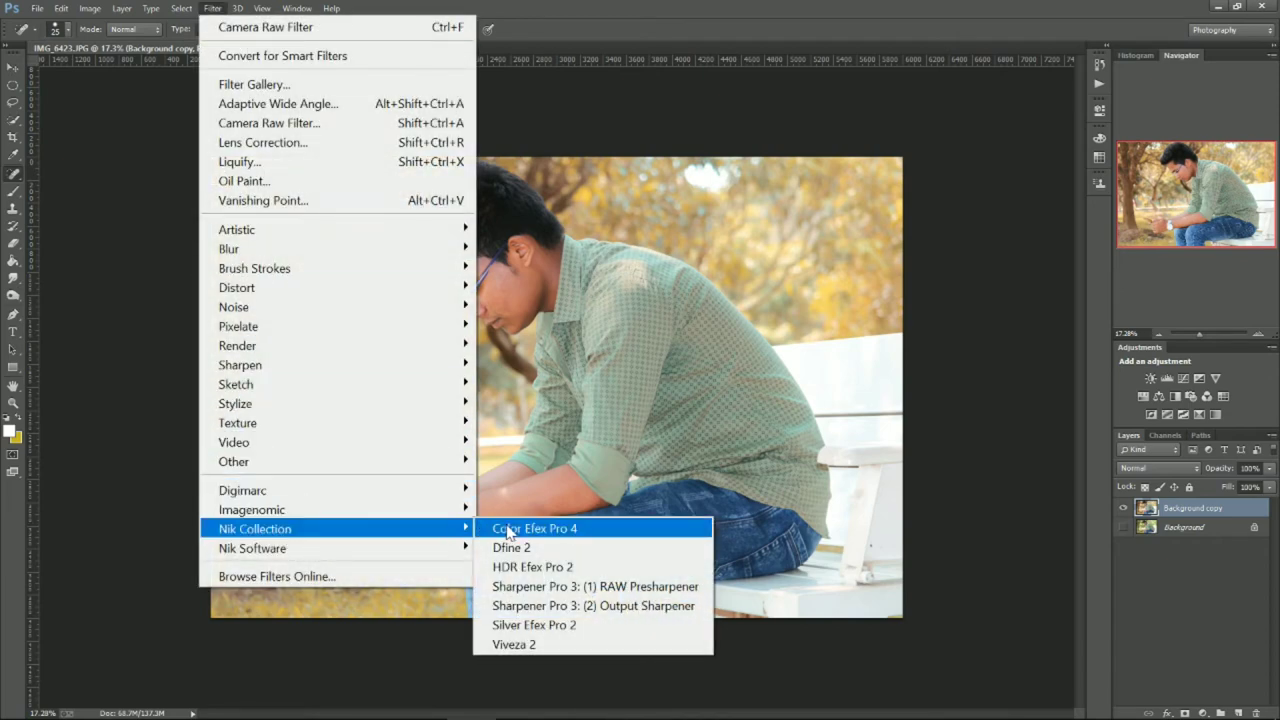
left_click(507, 532)
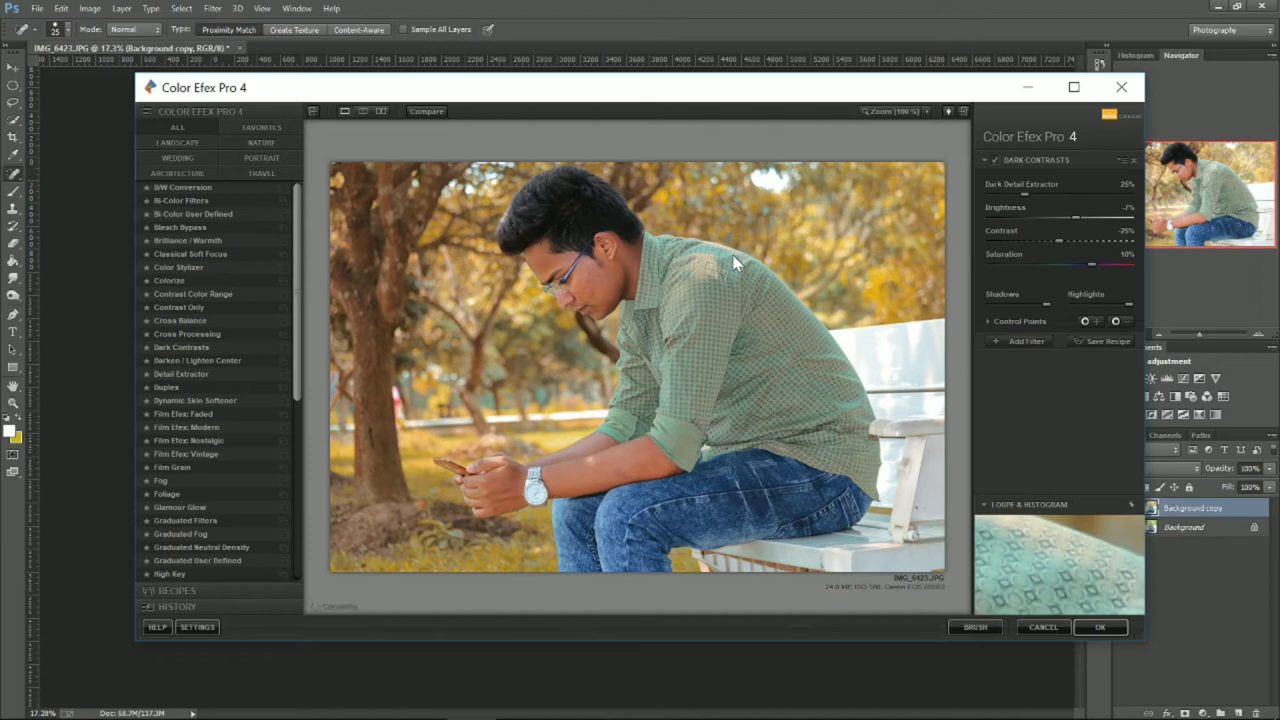
scroll(200, 290, "down", 1)
scroll(200, 300, "down", 2)
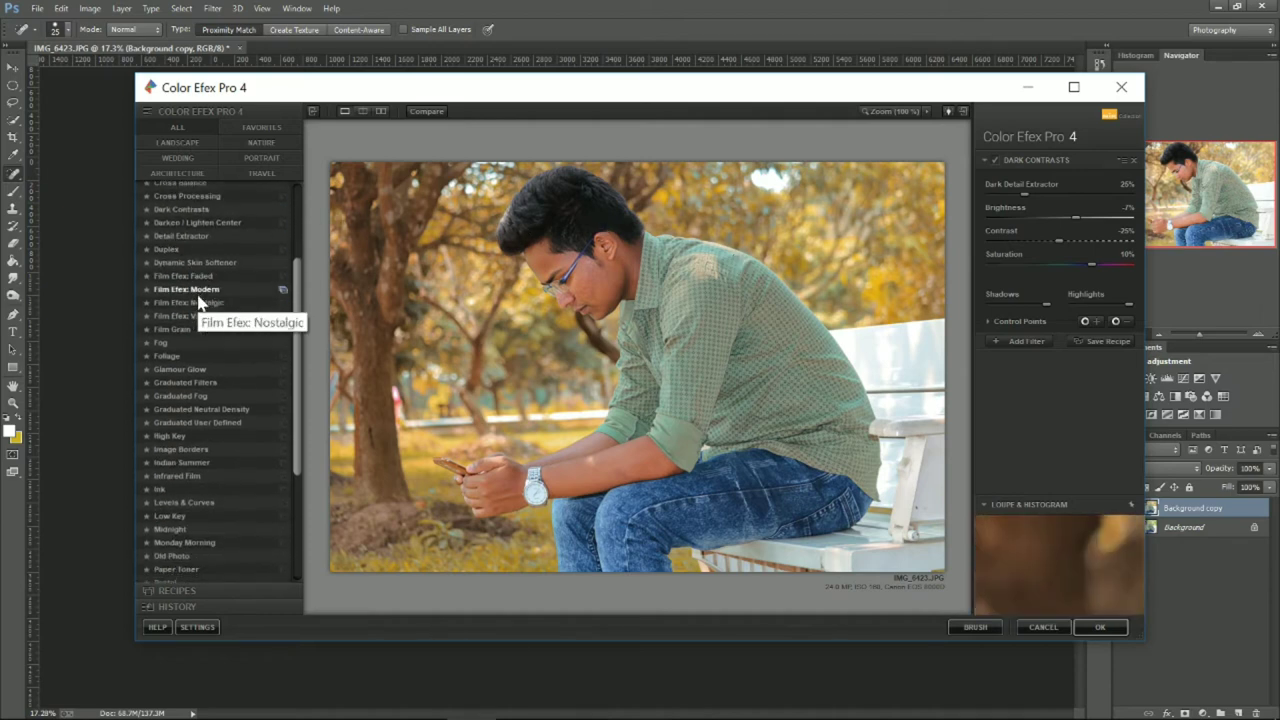
scroll(199, 302, "down", 3)
scroll(199, 302, "down", 3)
scroll(199, 302, "down", 1)
scroll(199, 302, "down", 1)
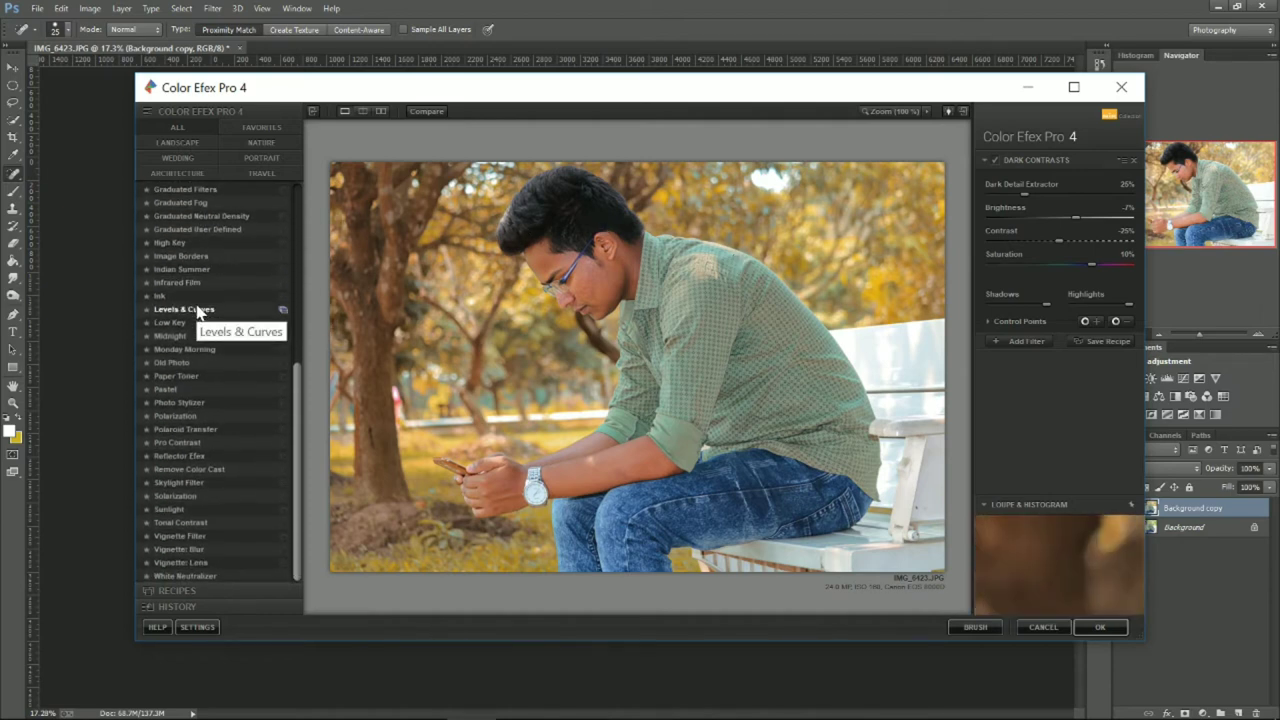
scroll(199, 303, "up", 1)
scroll(199, 302, "up", 3)
scroll(199, 302, "down", 1)
scroll(199, 302, "down", 2)
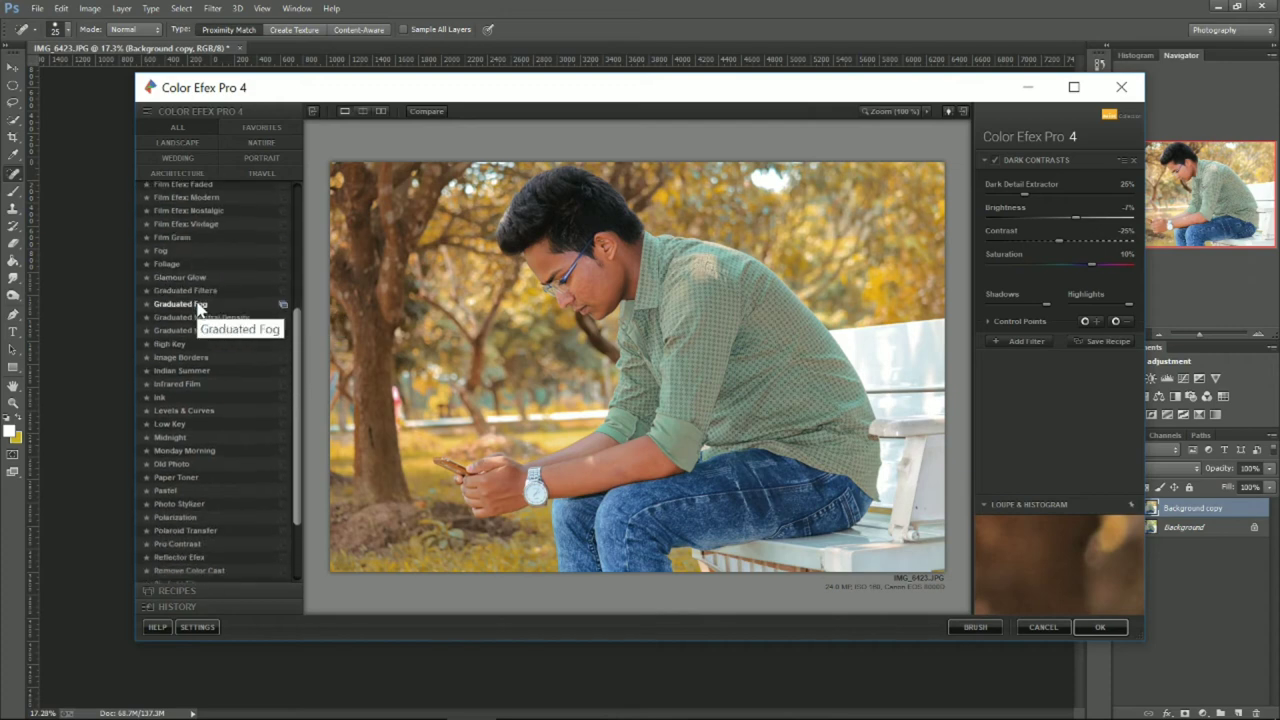
scroll(199, 303, "down", 2)
scroll(199, 305, "up", 2)
scroll(199, 305, "up", 4)
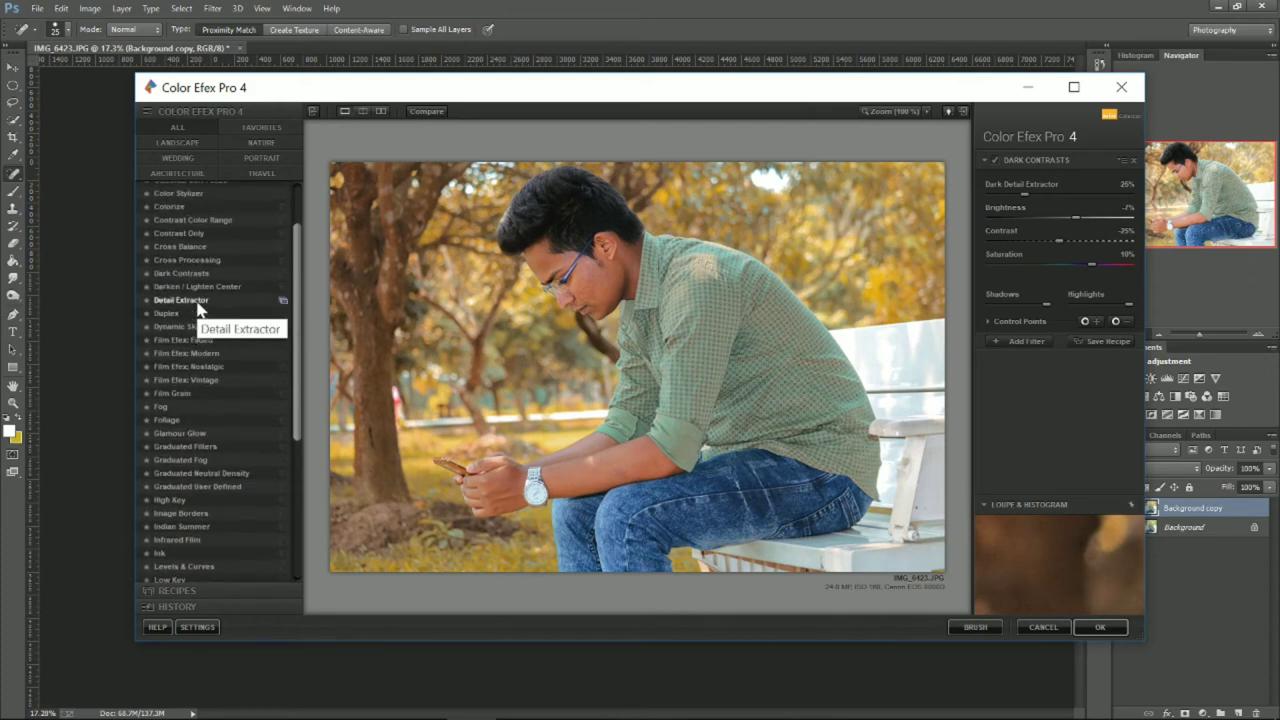
scroll(199, 305, "up", 2)
scroll(199, 305, "down", 1)
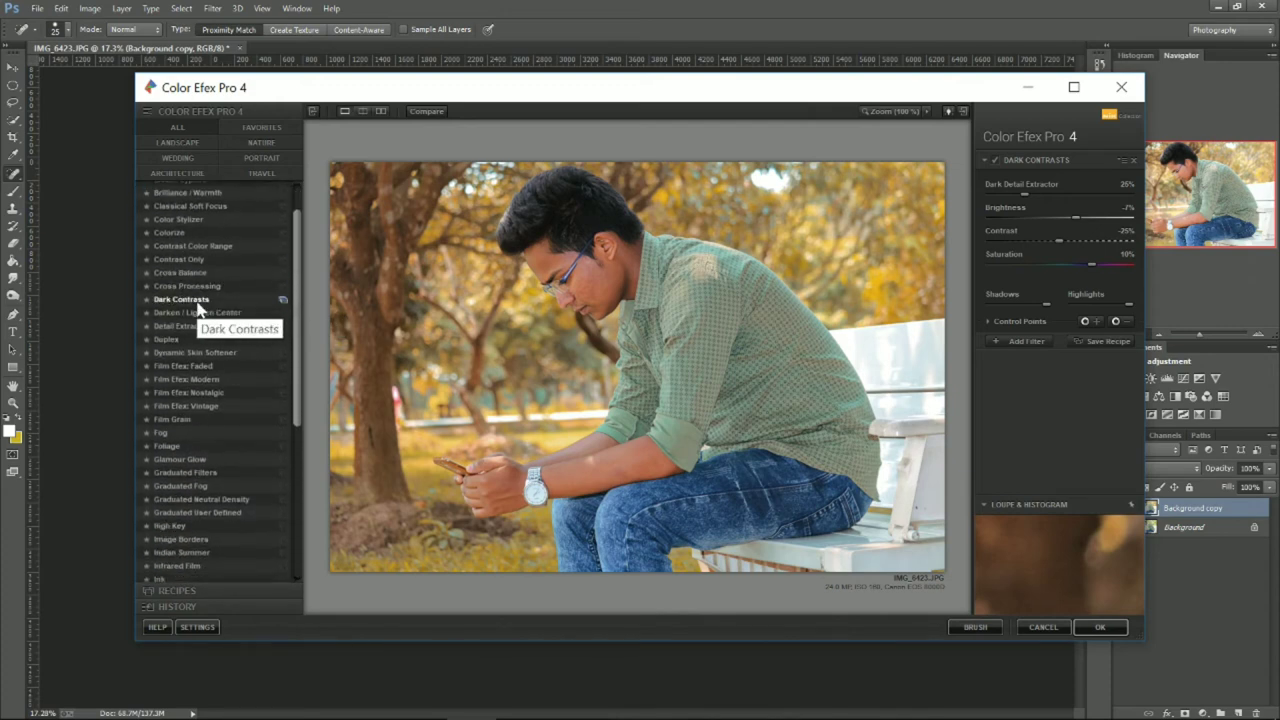
scroll(199, 305, "down", 1)
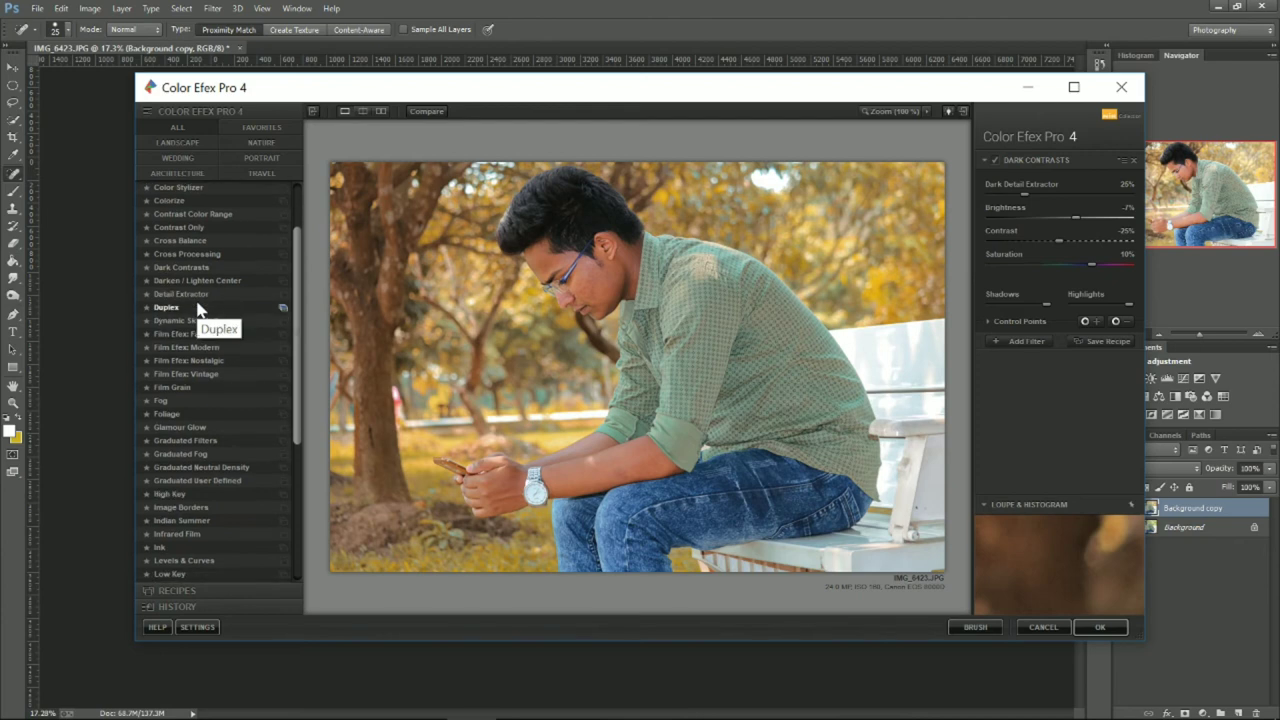
scroll(199, 309, "down", 2)
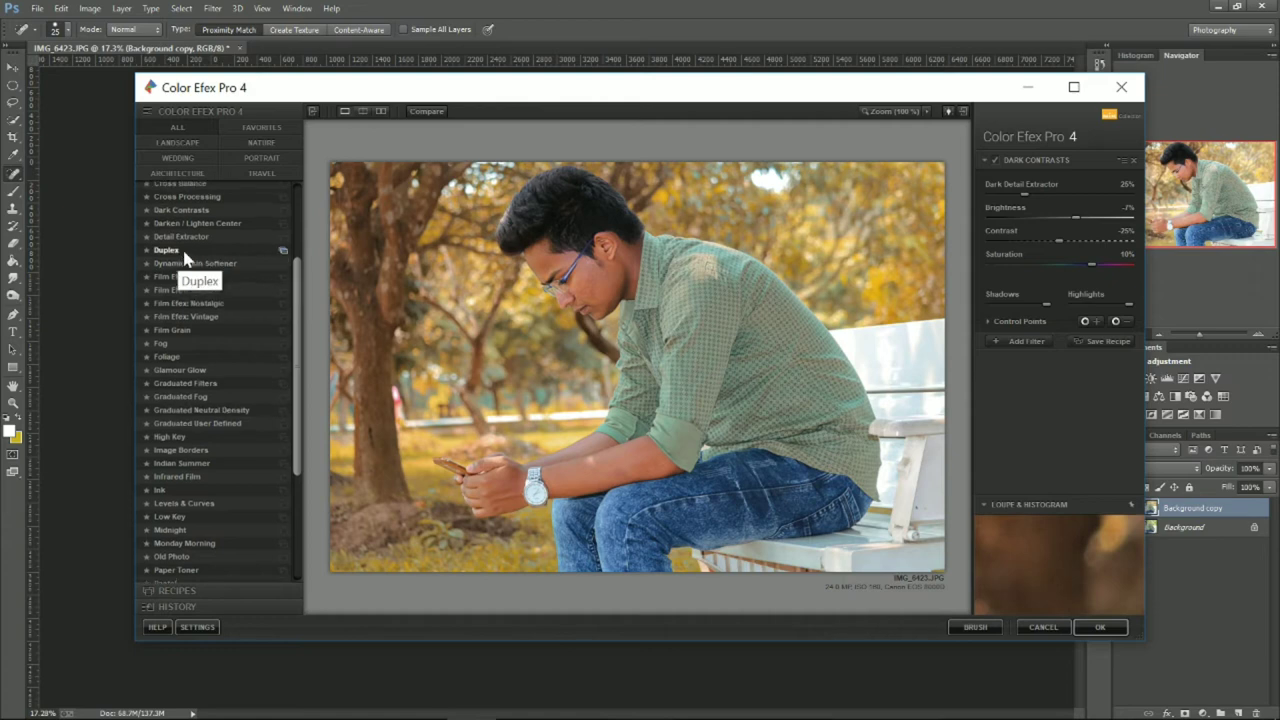
scroll(190, 280, "up", 2)
scroll(196, 283, "up", 1)
Step: Reapply Dark Contrasts with Dark Detail Extractor lowered to 51% and Saturation raised to 9%
left_click(196, 267)
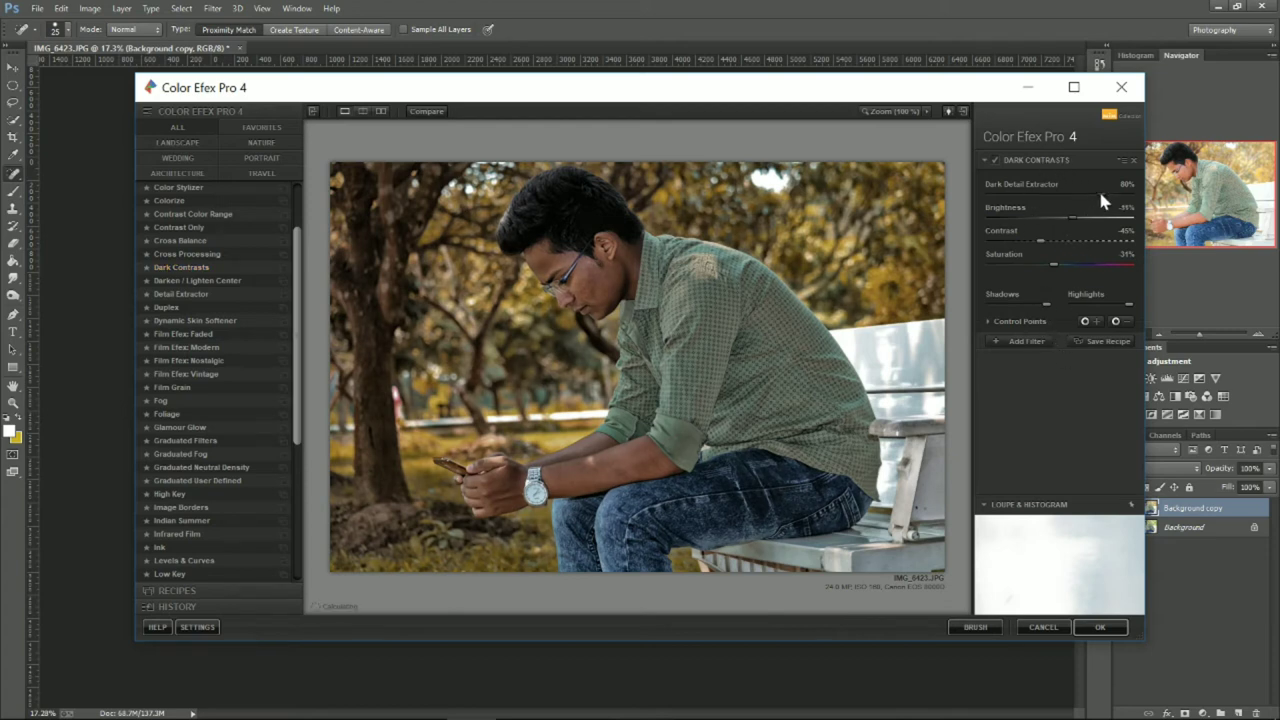
left_click_drag(1100, 193, 1060, 193)
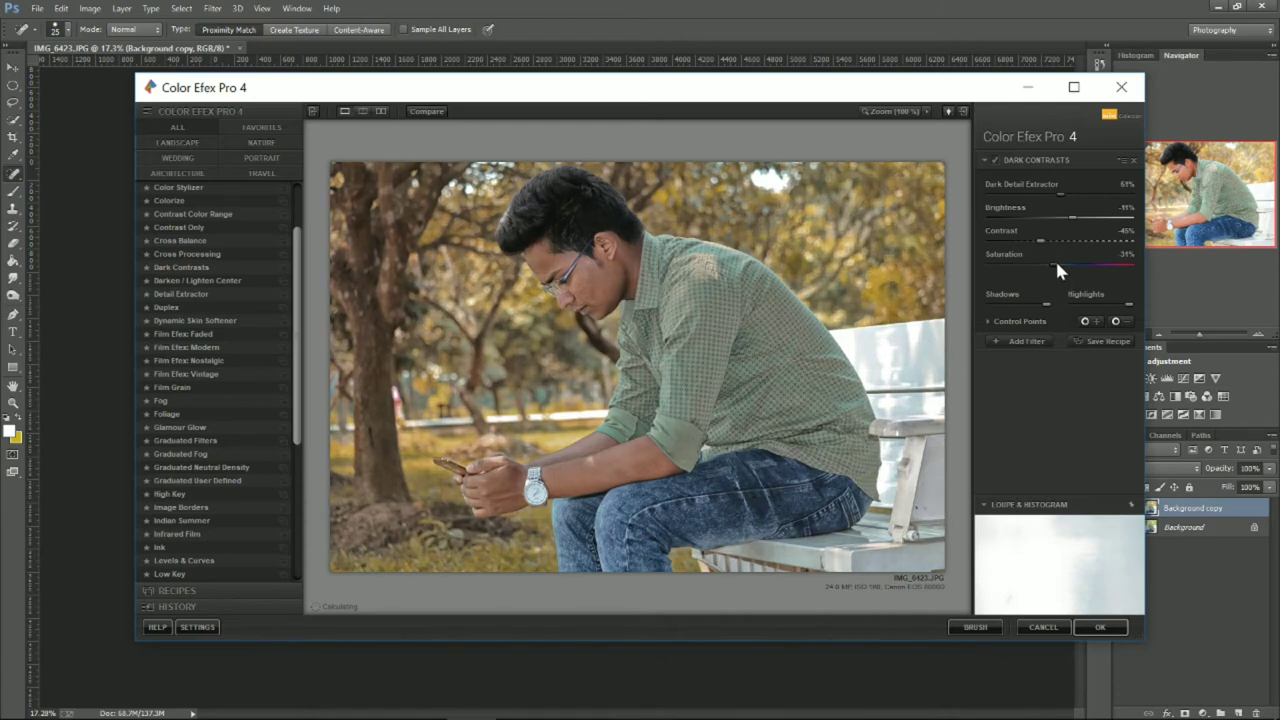
left_click_drag(1092, 264, 1096, 264)
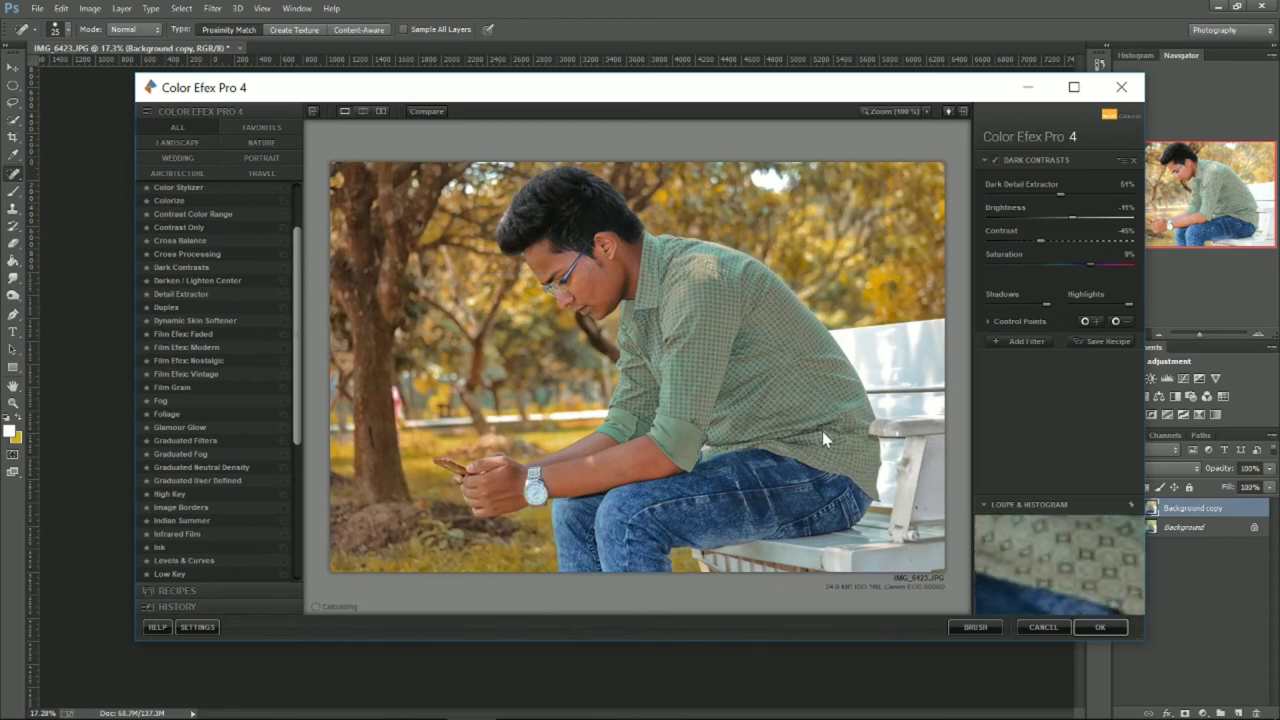
Step: Place Dark Contrasts control points on the man's face and wrist
left_click(1116, 321)
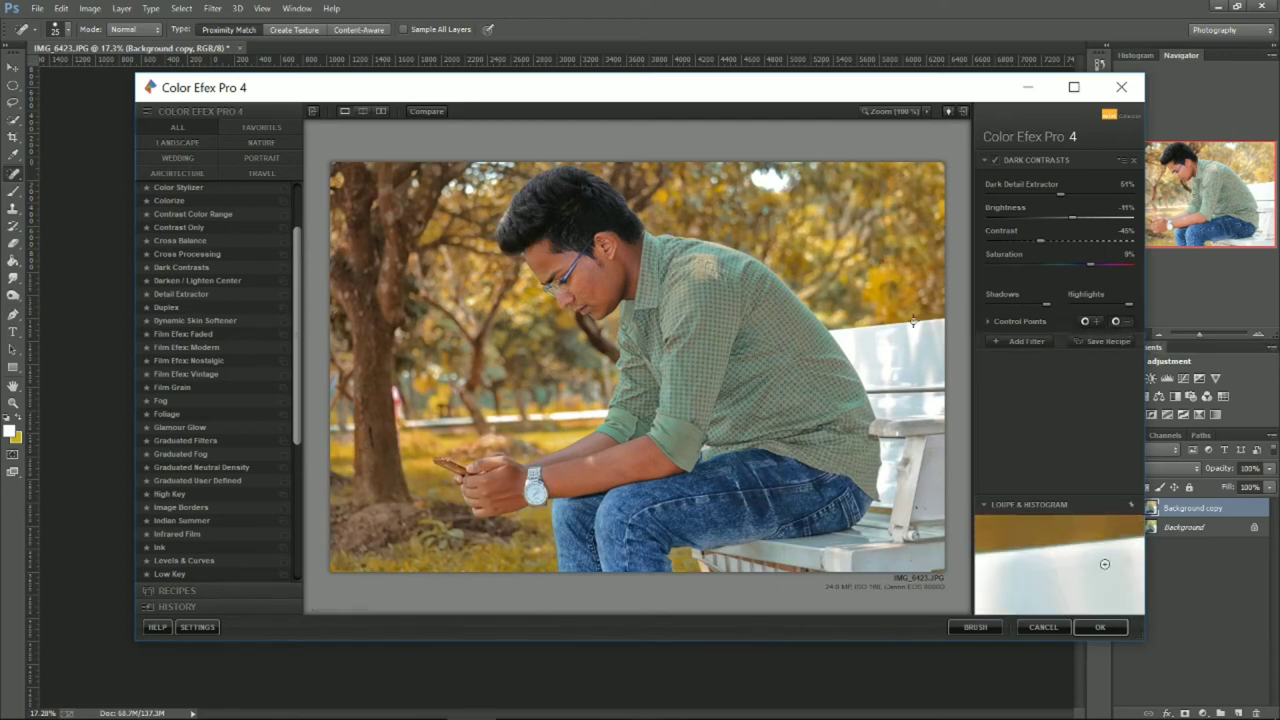
left_click(601, 282)
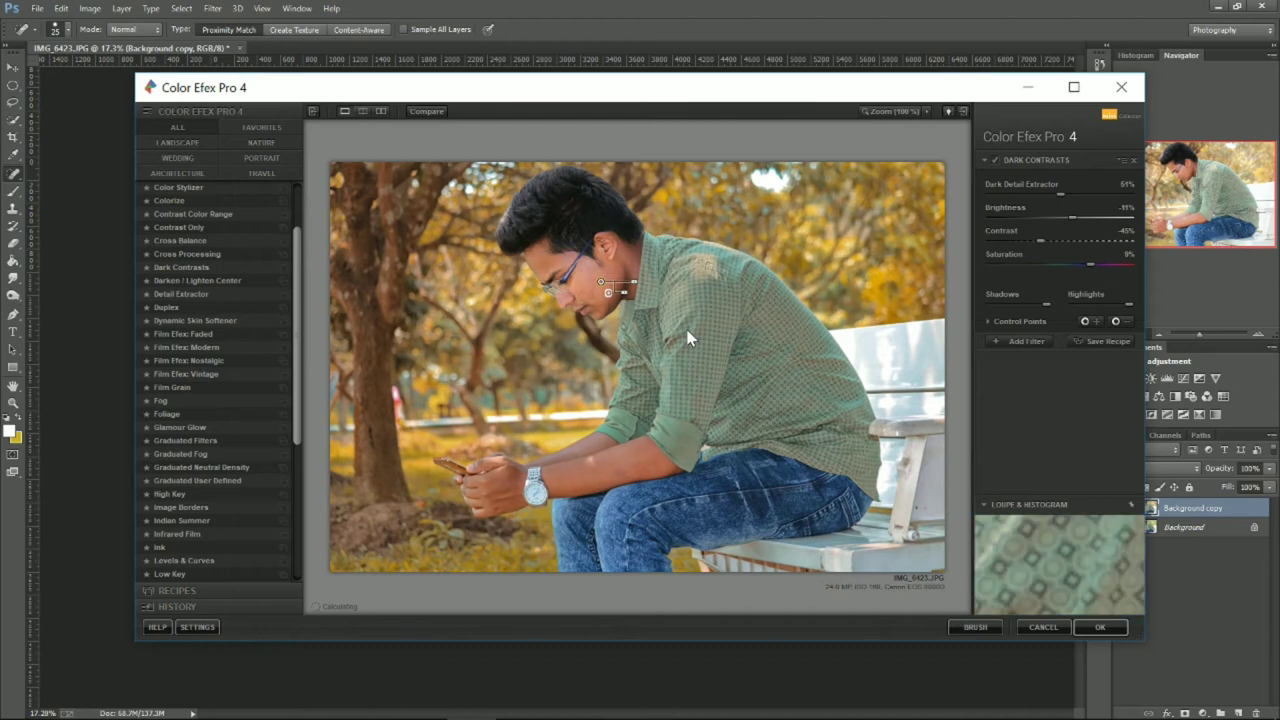
left_click(1118, 320)
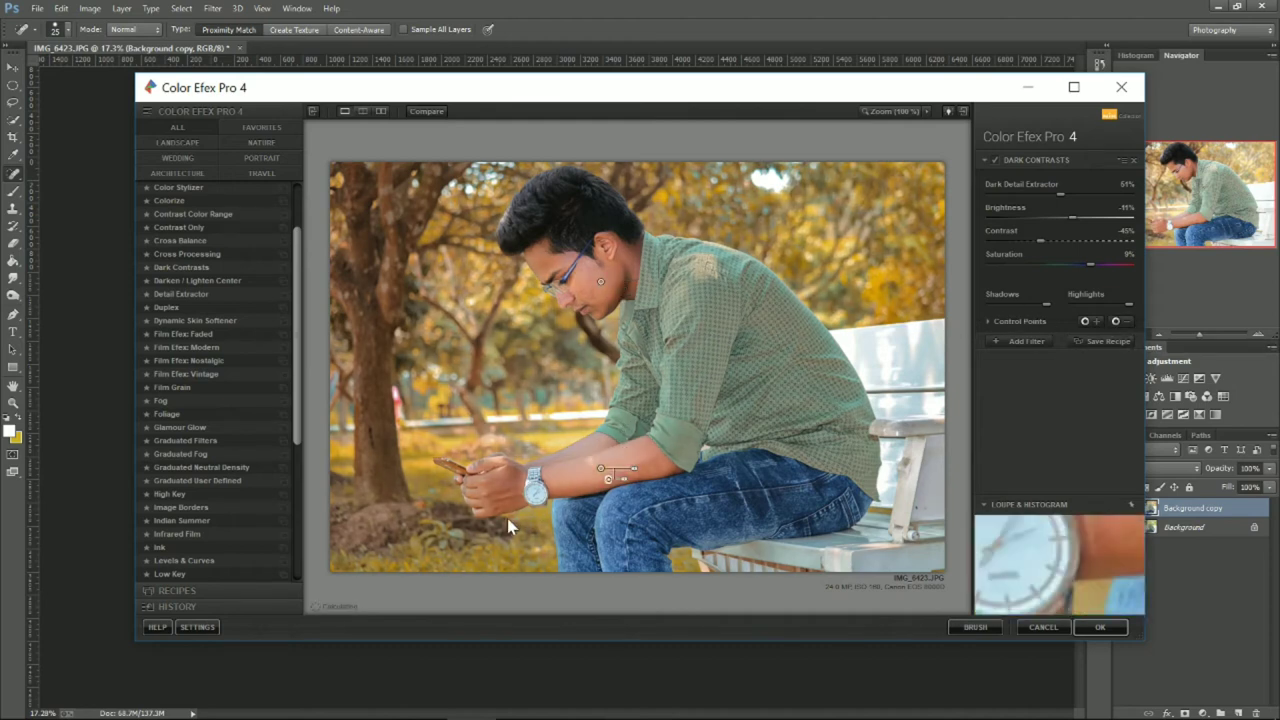
left_click(600, 469)
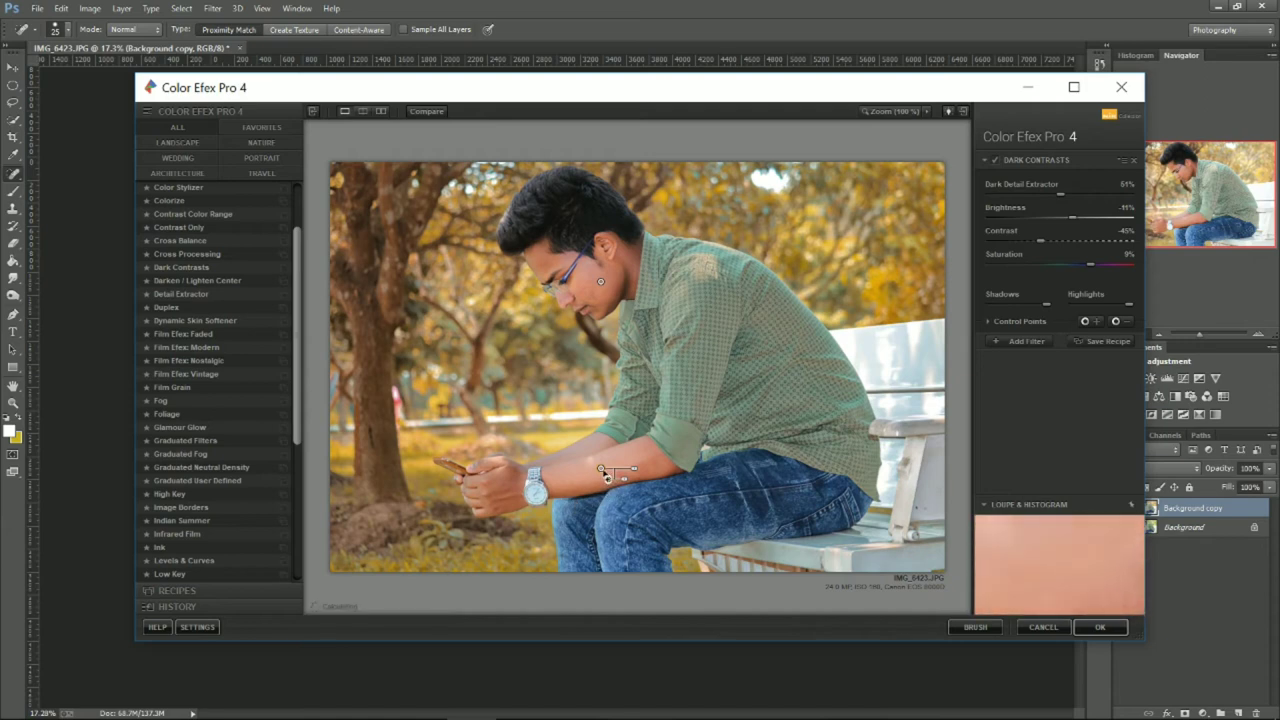
left_click_drag(600, 469, 507, 488)
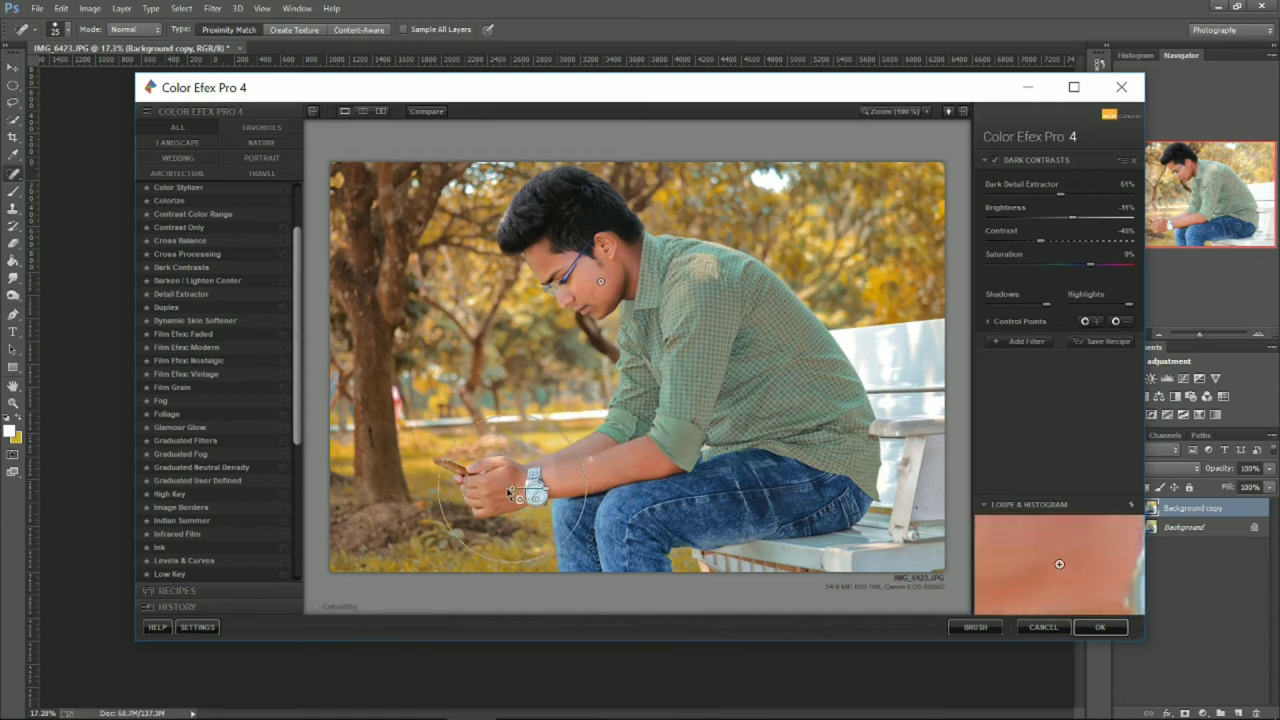
Step: Add a control point on the man's arm and nudge the one on his glasses
left_click(1118, 320)
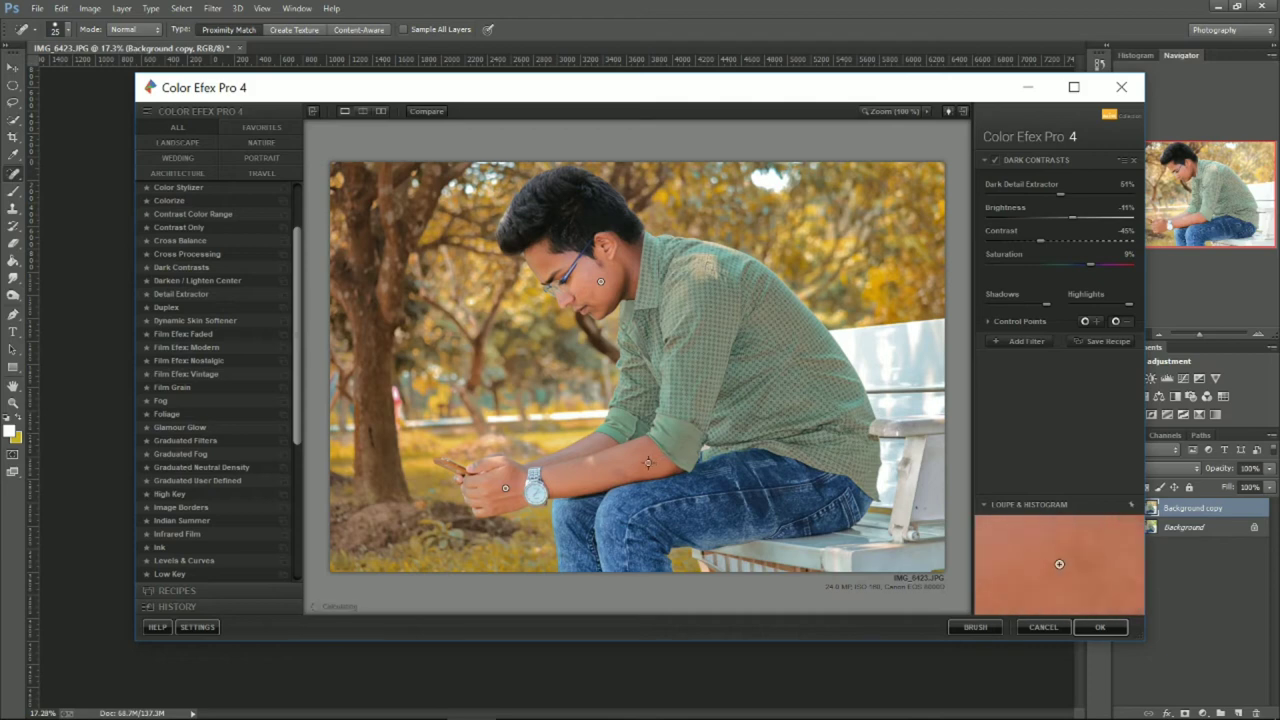
left_click(590, 451)
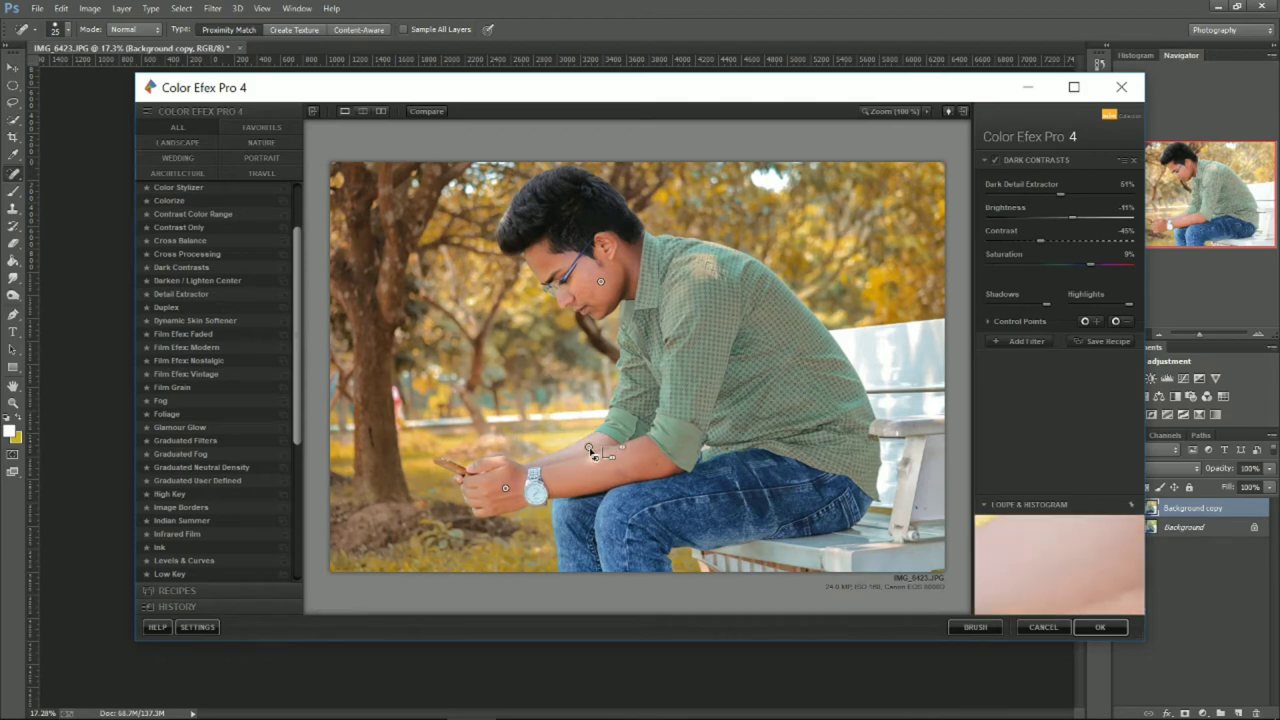
mouse_move(592, 452)
left_mouse_down()
mouse_move(610, 470)
mouse_move(647, 468)
left_mouse_up()
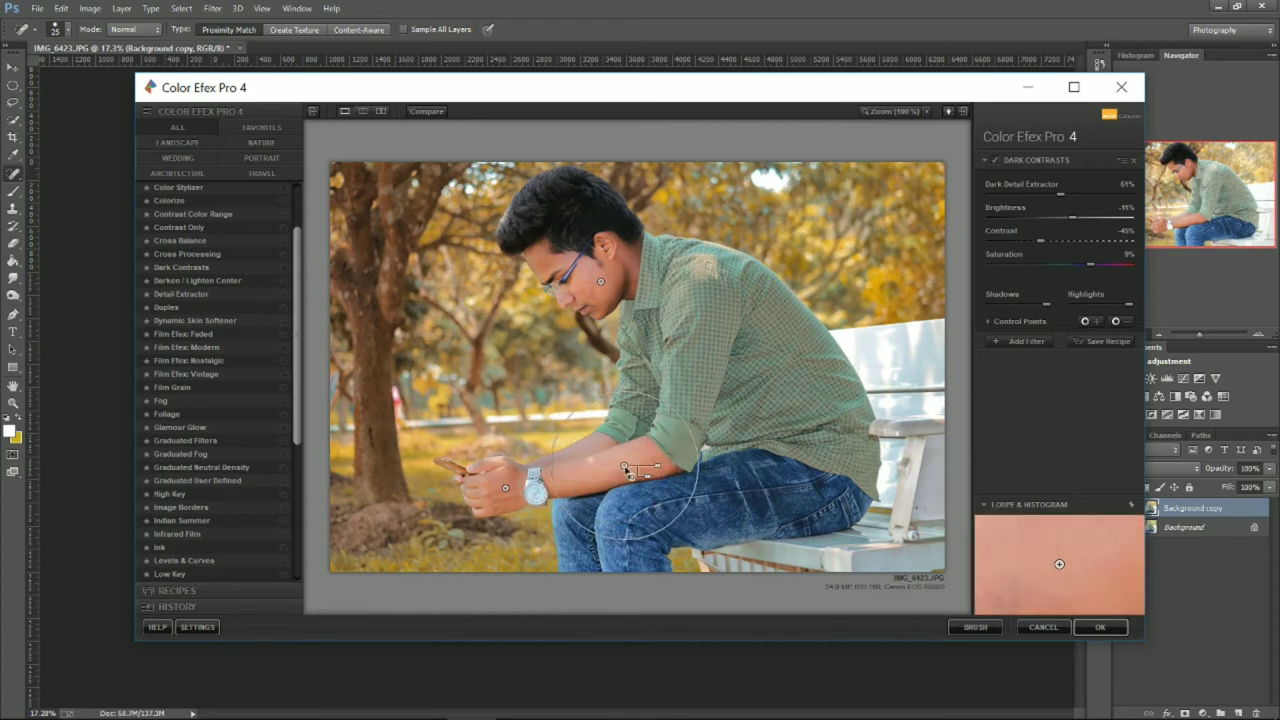
left_click_drag(642, 462, 654, 472)
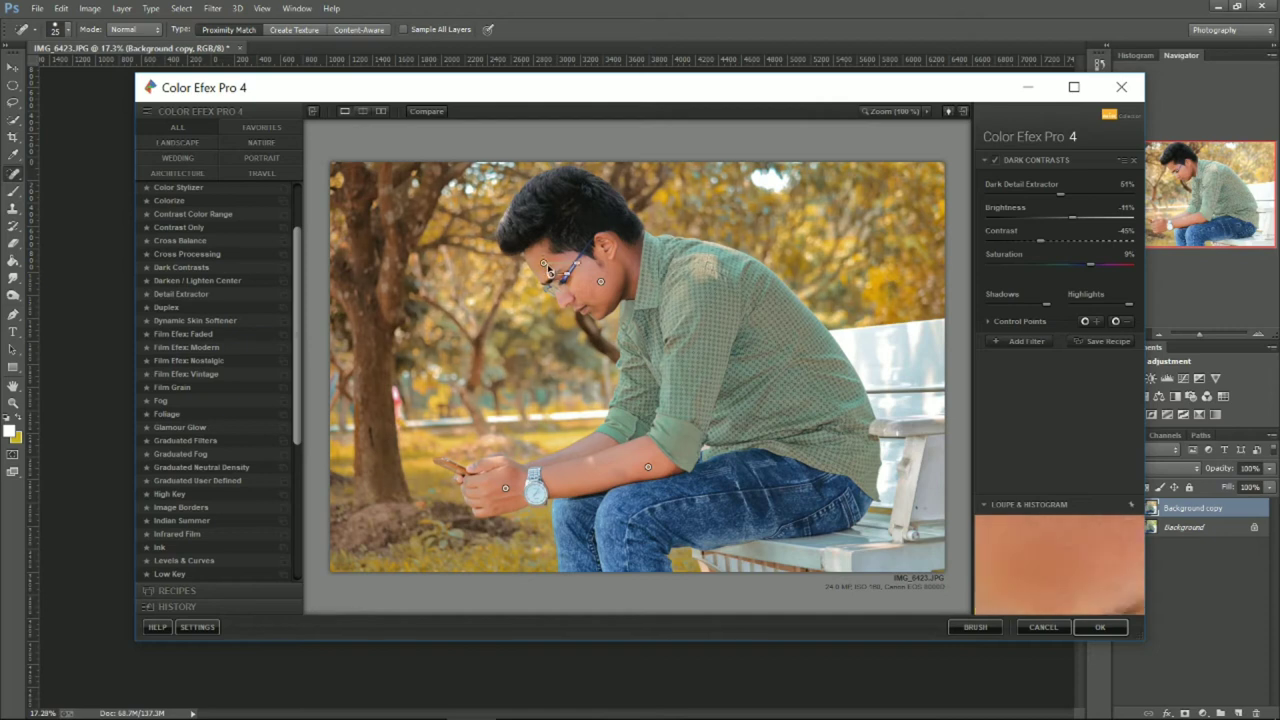
left_click_drag(548, 270, 554, 268)
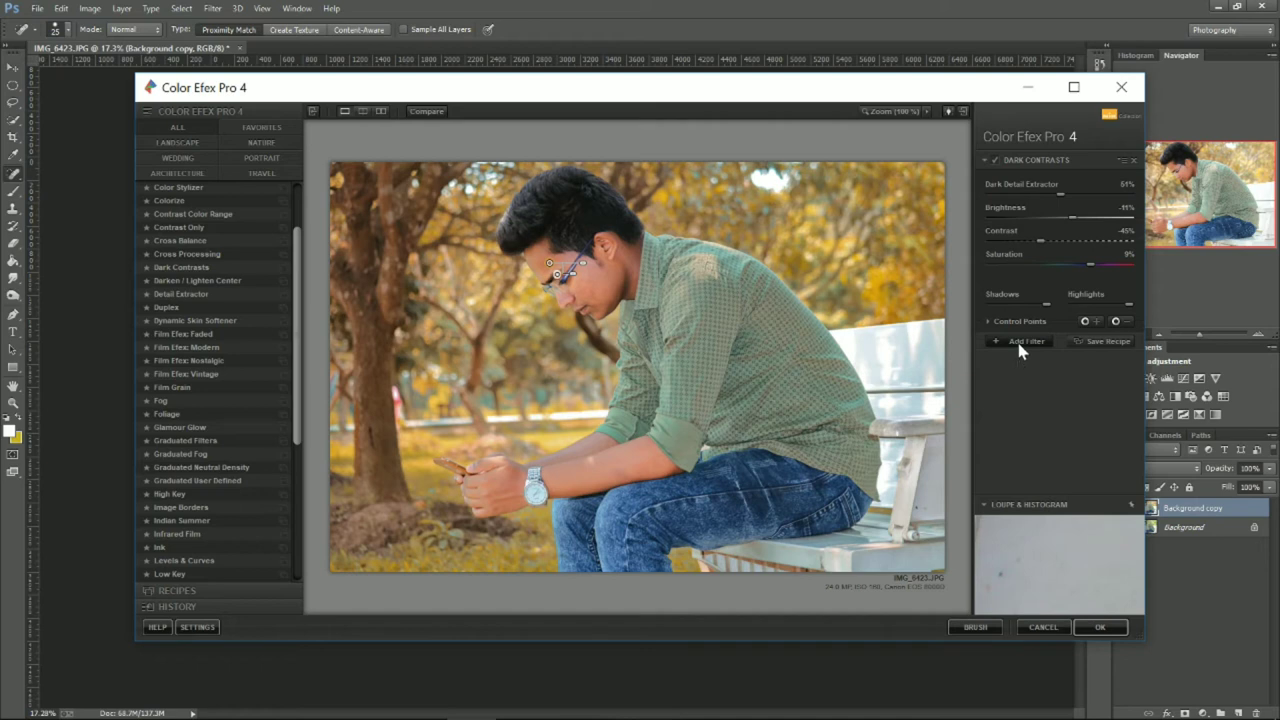
Step: Stack an Indian Summer filter on Dark Contrasts with Enhance Foliage at 42%
left_click(1016, 342)
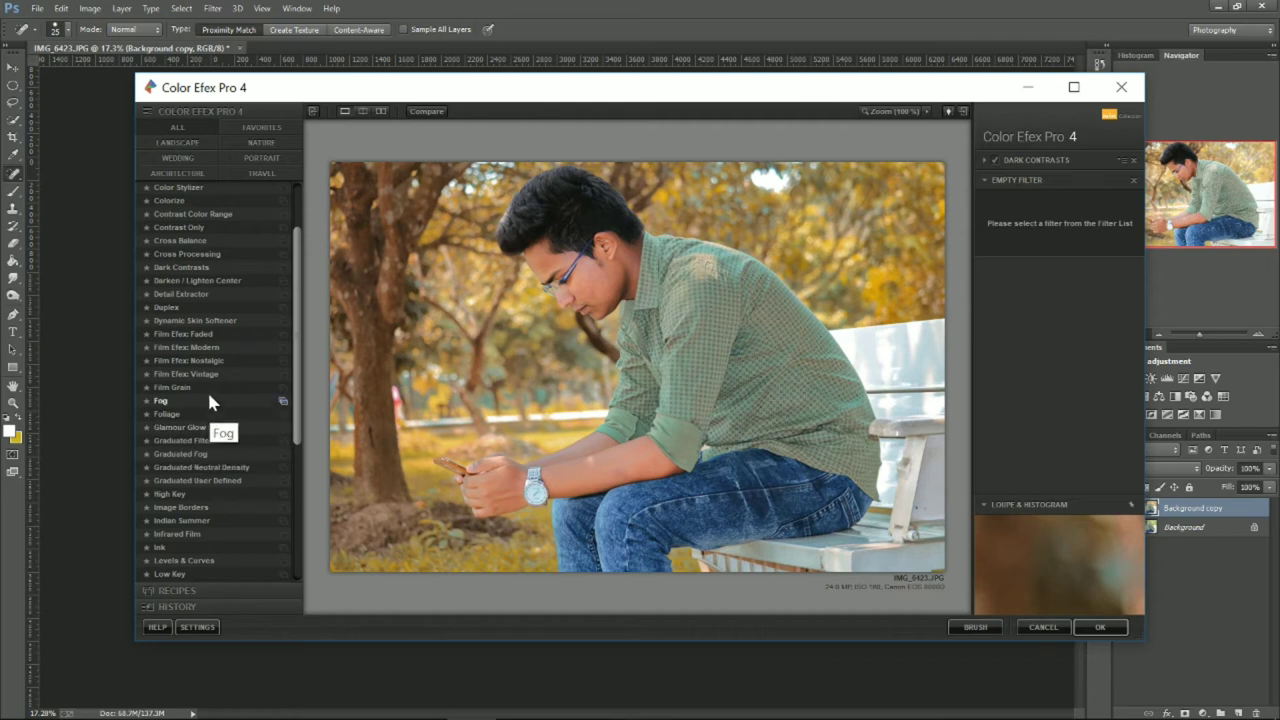
scroll(210, 370, "up", 2)
scroll(210, 358, "up", 1)
scroll(208, 365, "down", 2)
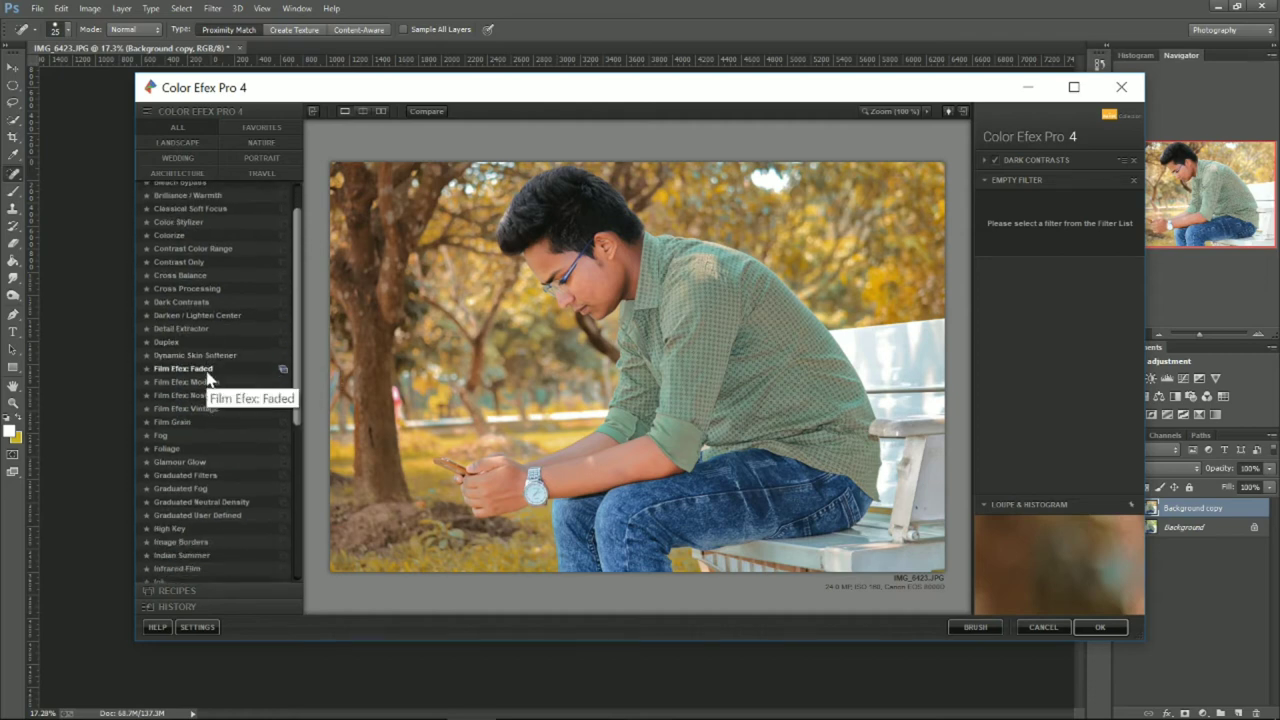
scroll(212, 440, "down", 1)
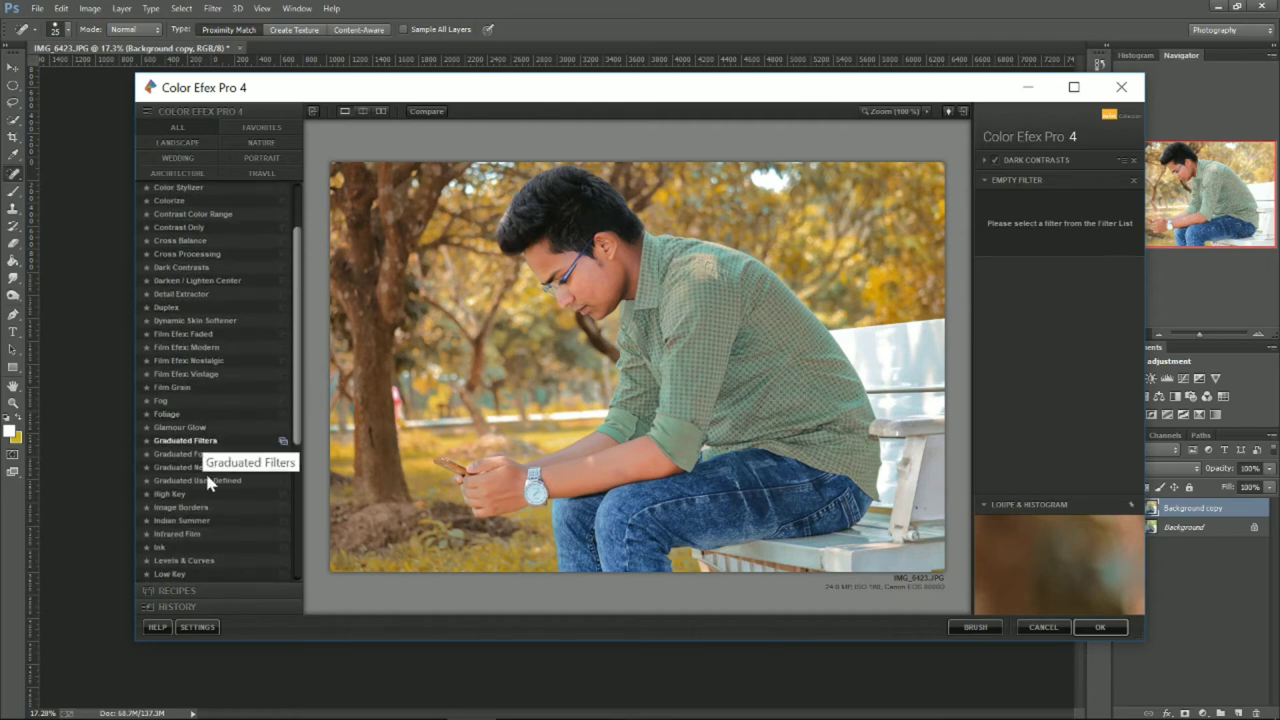
left_click(182, 521)
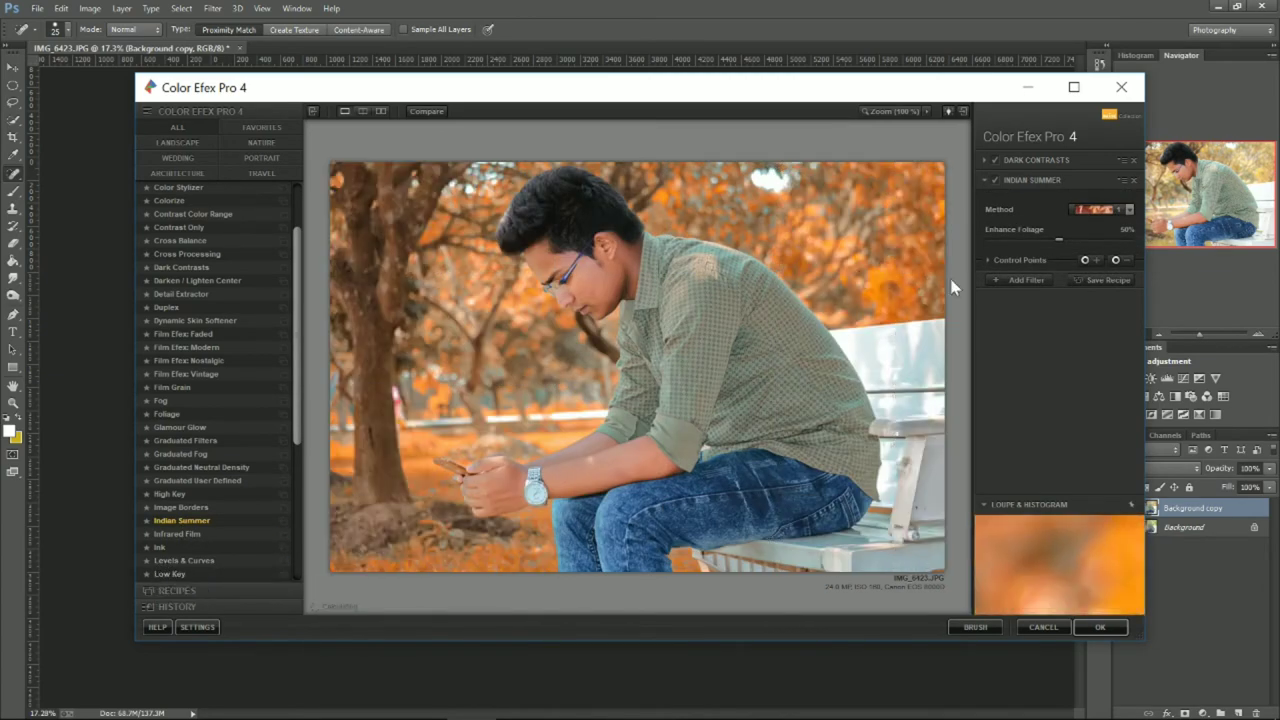
left_click_drag(1059, 239, 1048, 239)
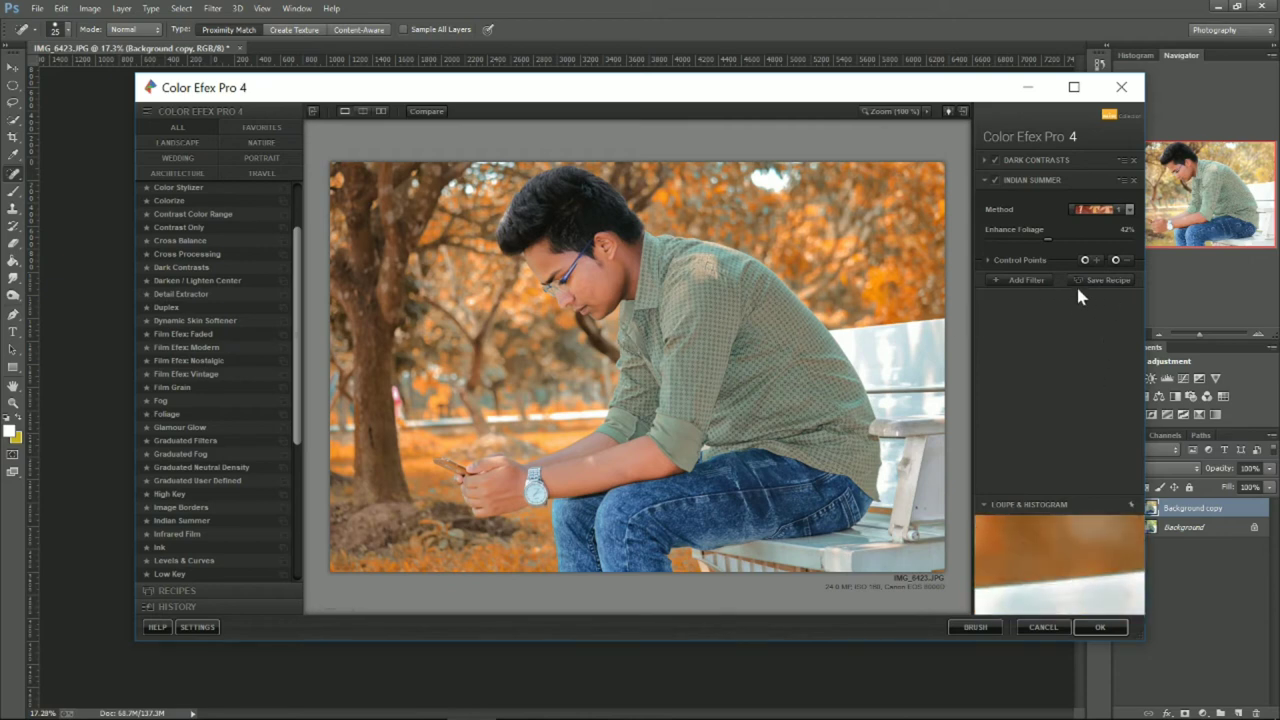
Step: Add a Film Grain filter, after trying Foliage and Fog, with lower Film Contrast and Grain per pixel
left_click(1023, 281)
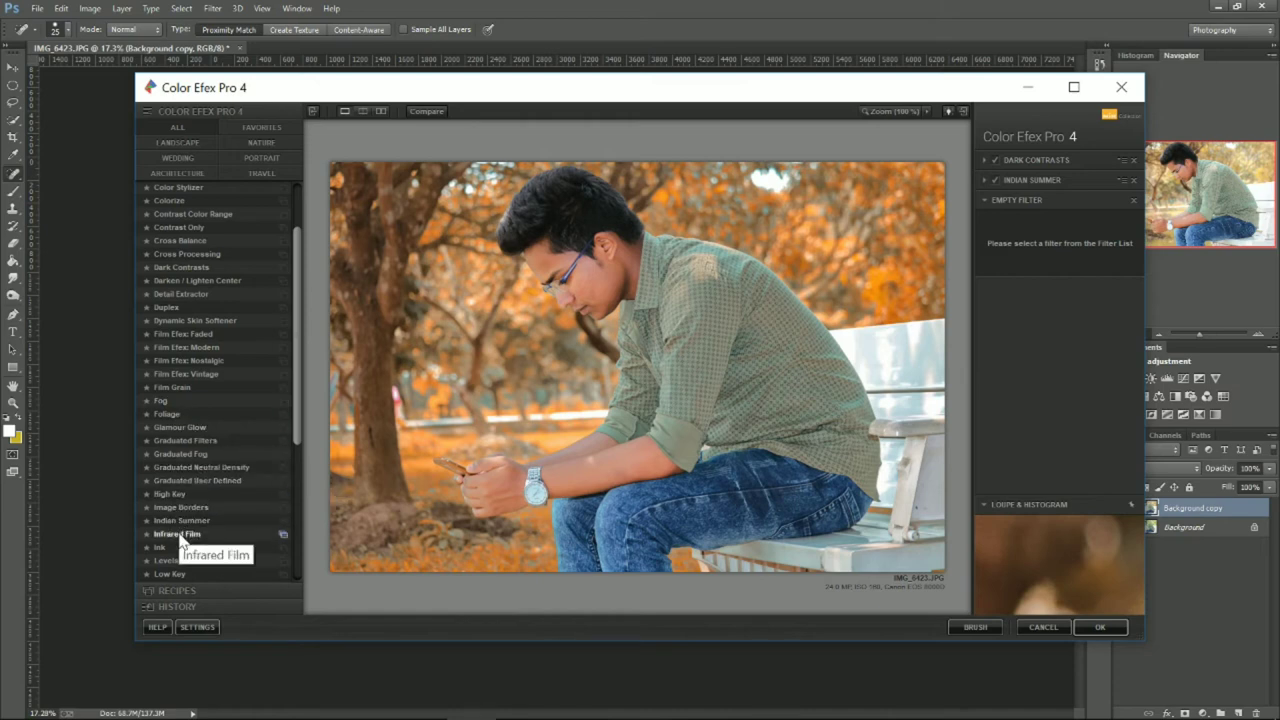
scroll(176, 530, "down", 2)
scroll(178, 540, "down", 1)
scroll(178, 544, "down", 2)
scroll(178, 544, "down", 2)
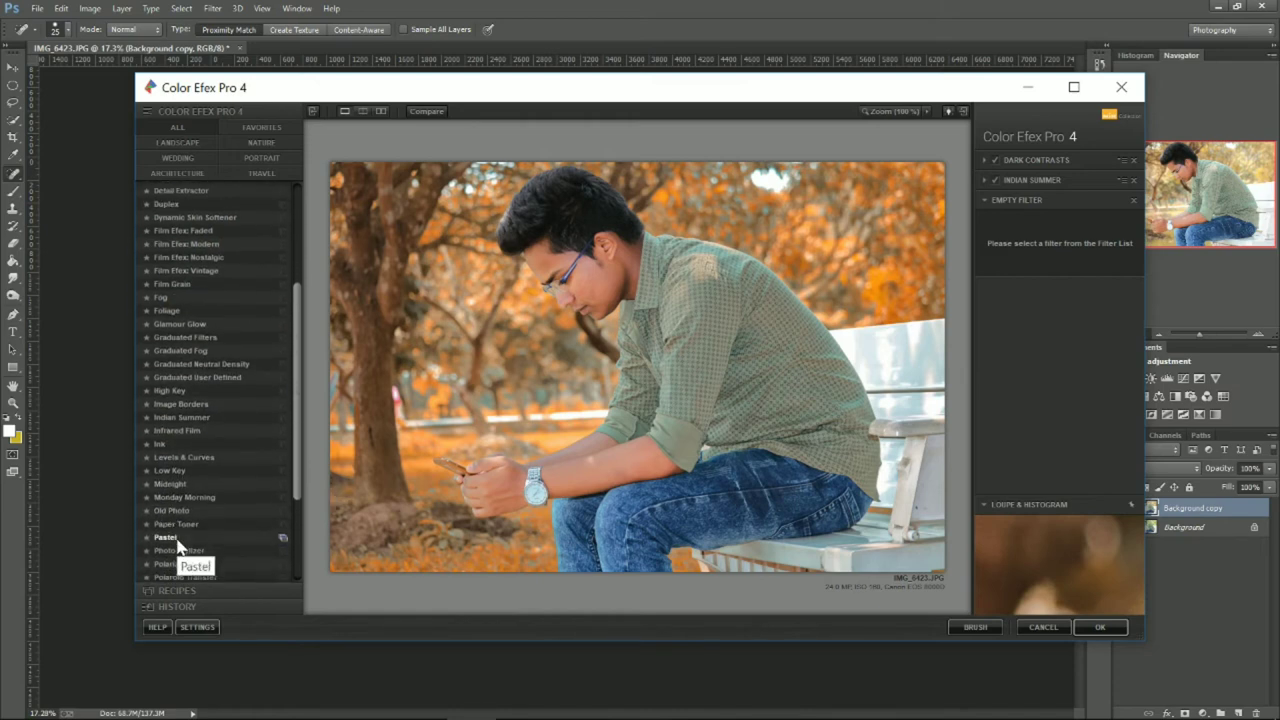
scroll(180, 475, "up", 1)
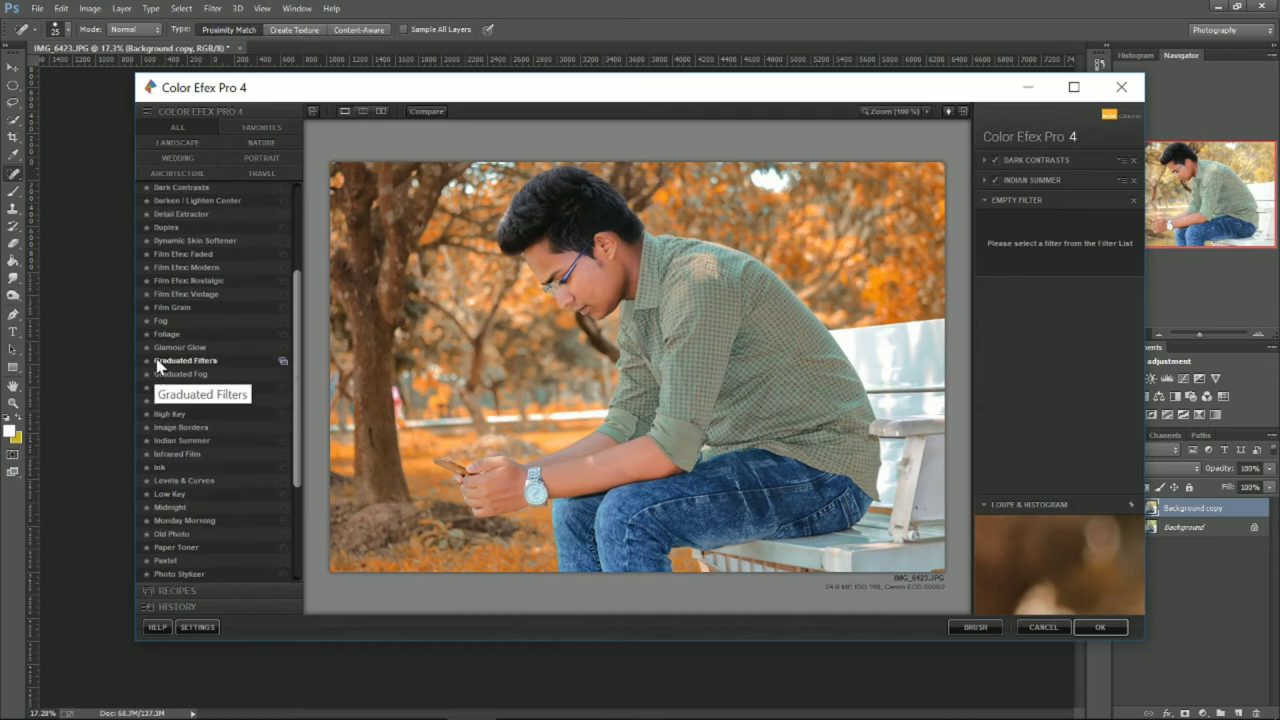
left_click(167, 335)
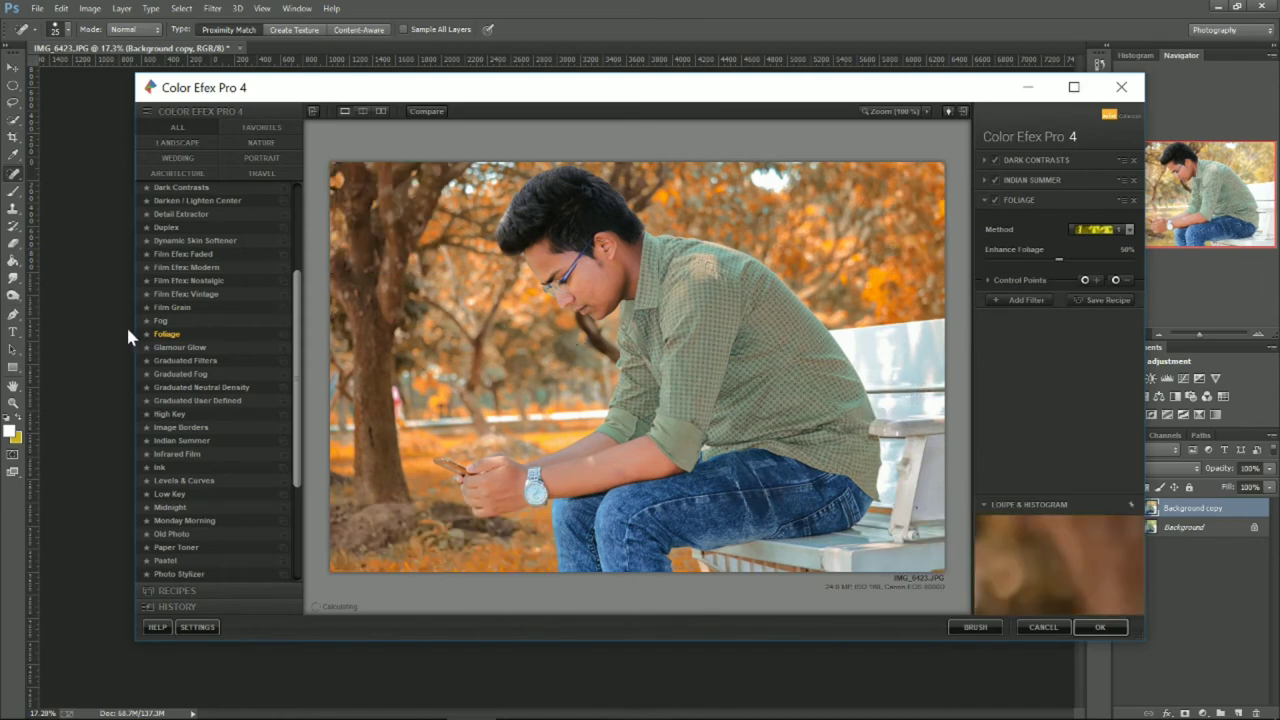
left_click(172, 317)
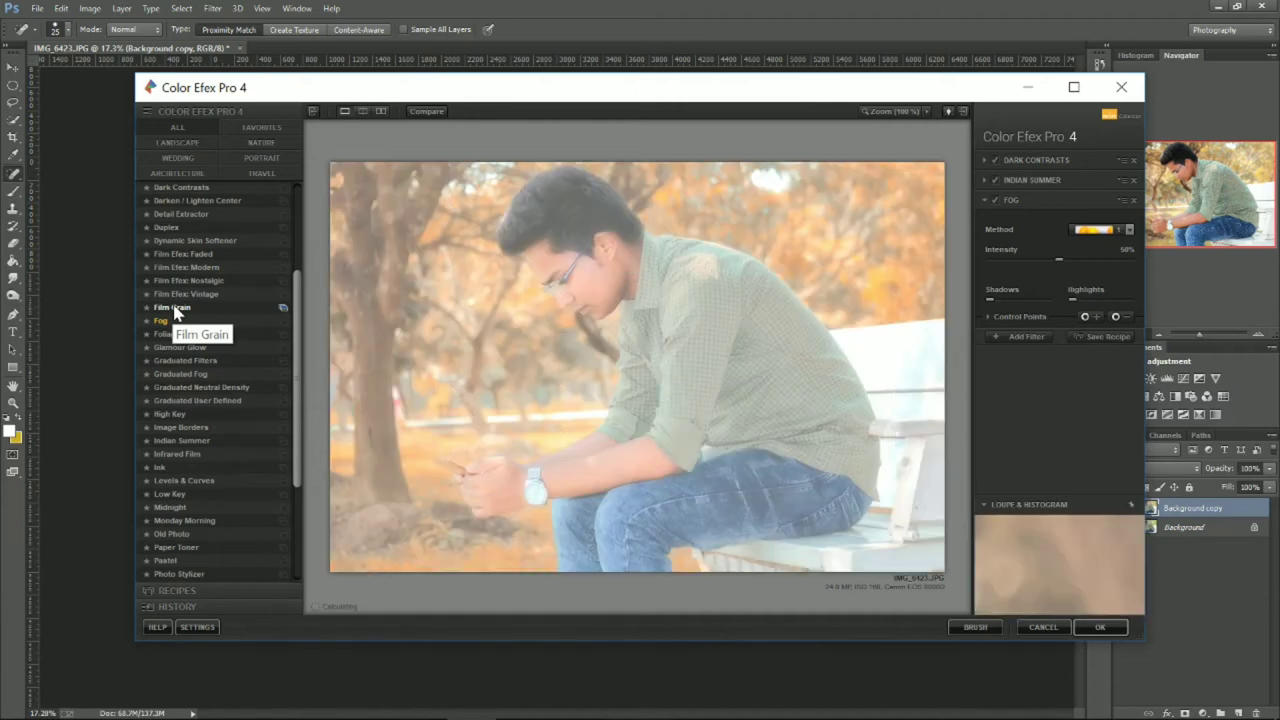
left_click(175, 308)
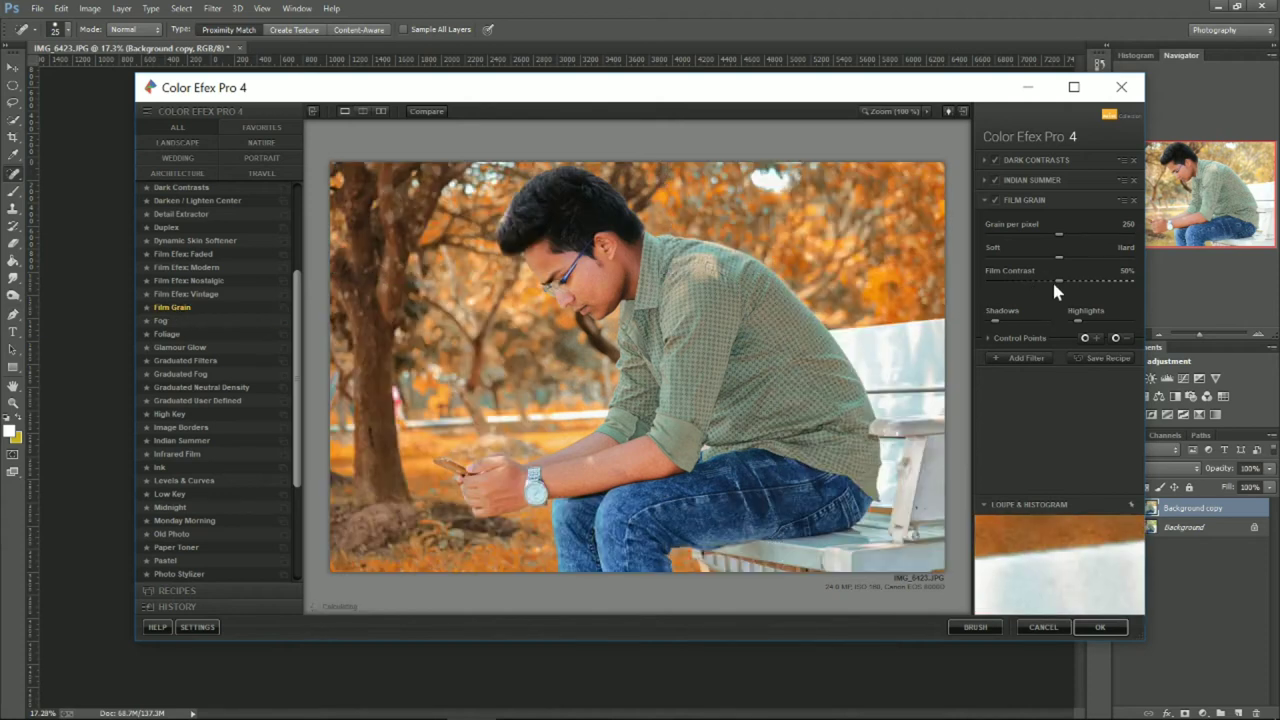
left_click_drag(1060, 281, 1002, 289)
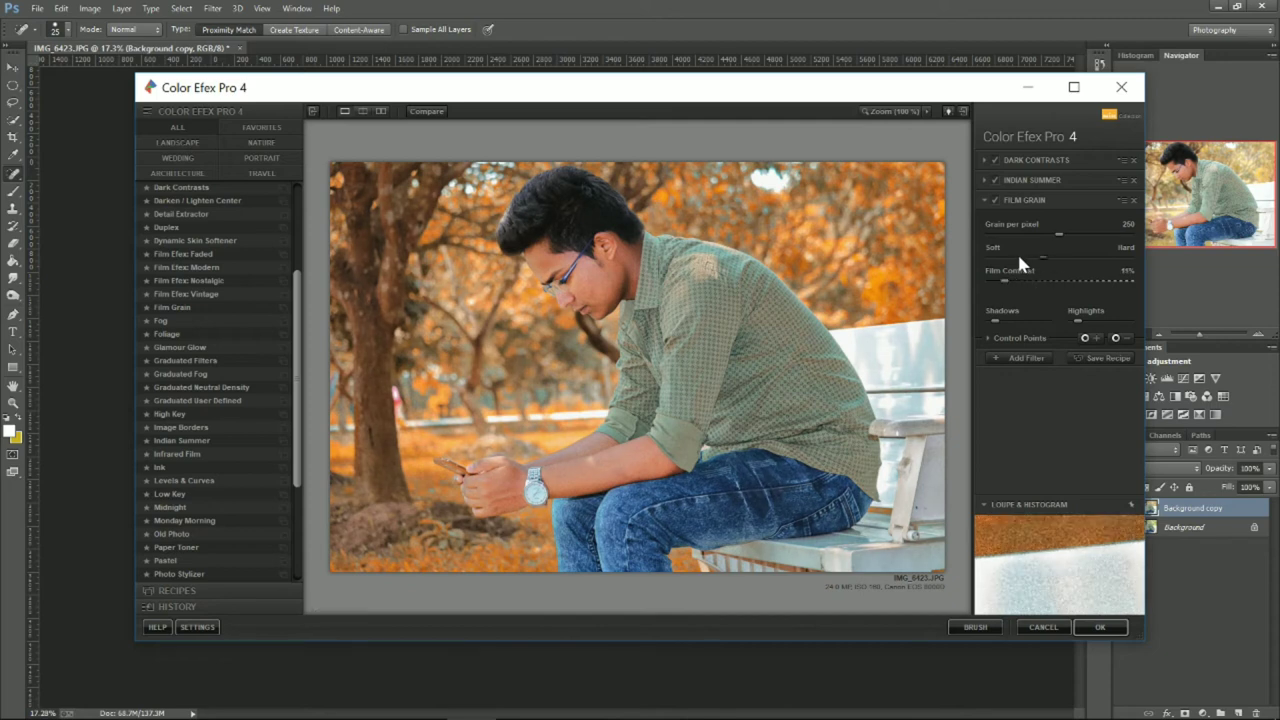
left_click_drag(1044, 228, 1008, 227)
Step: Apply the Color Efex Pro 4 filter stack to the photo as a new layer
left_click(1093, 627)
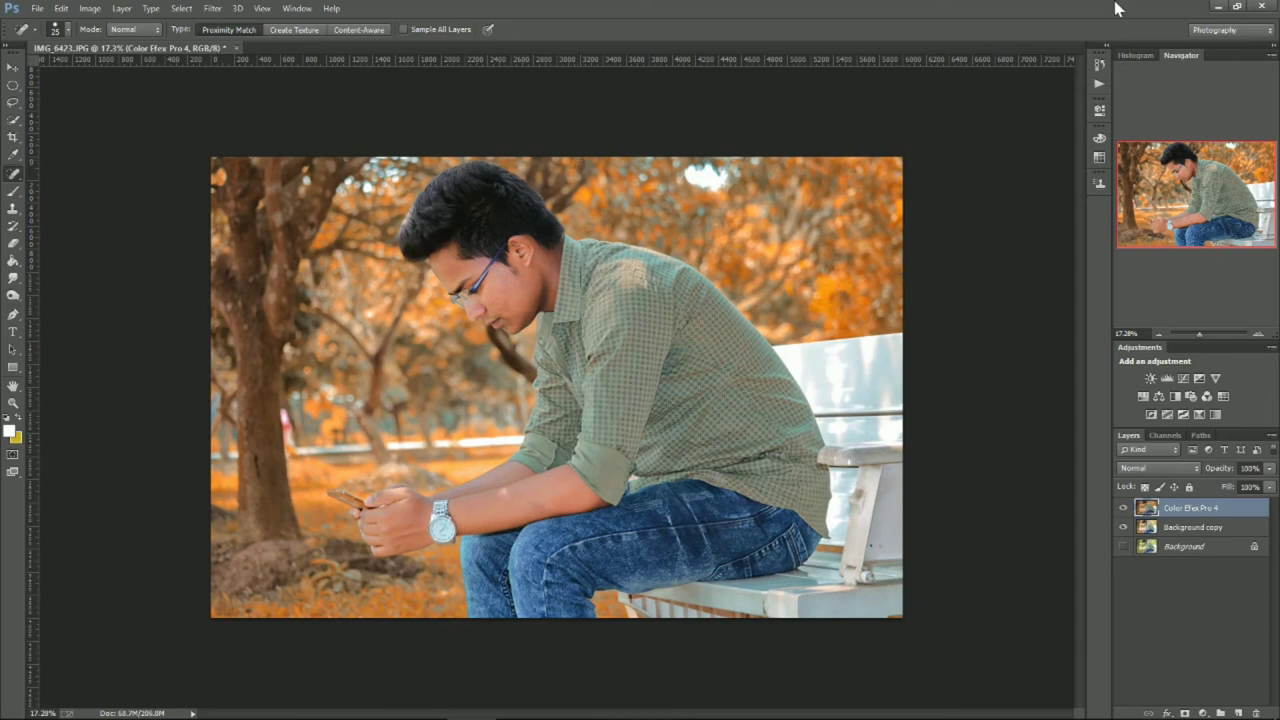
Step: Toggle the Color Efex Pro 4 layer on and off for a before-and-after comparison
left_click(1123, 508)
left_click(1123, 508)
left_click(1123, 508)
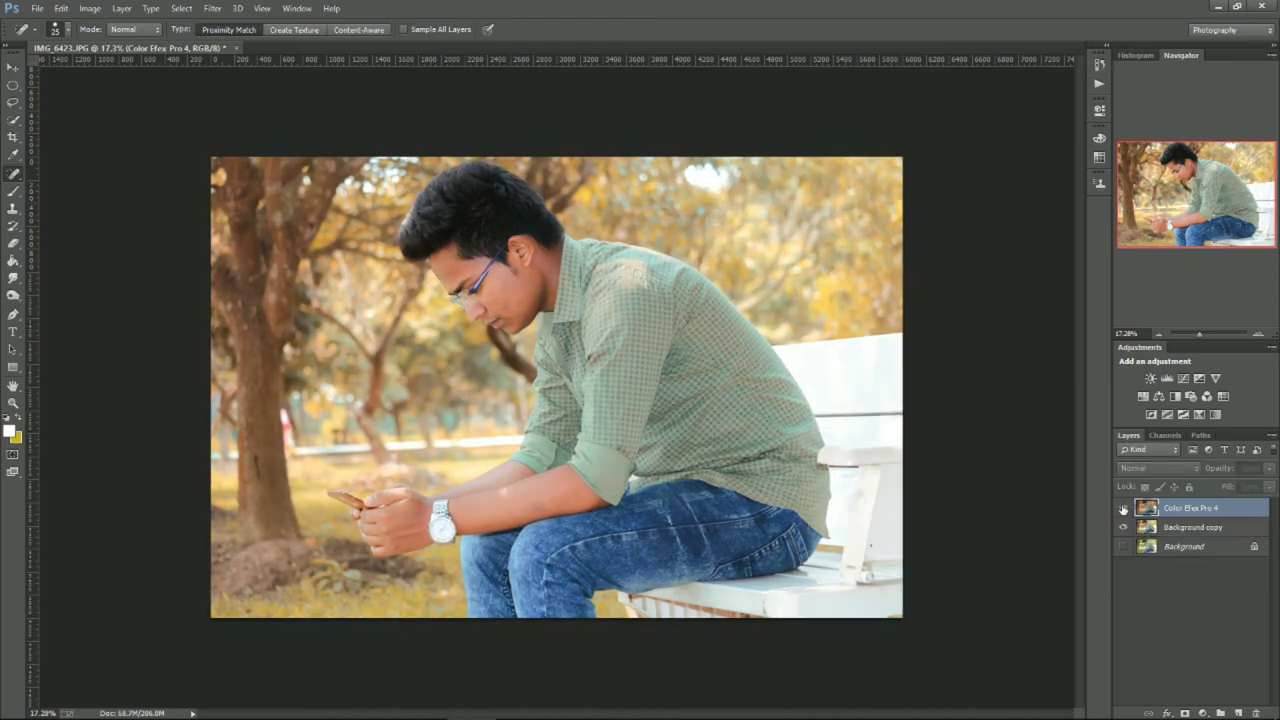
left_click(1123, 508)
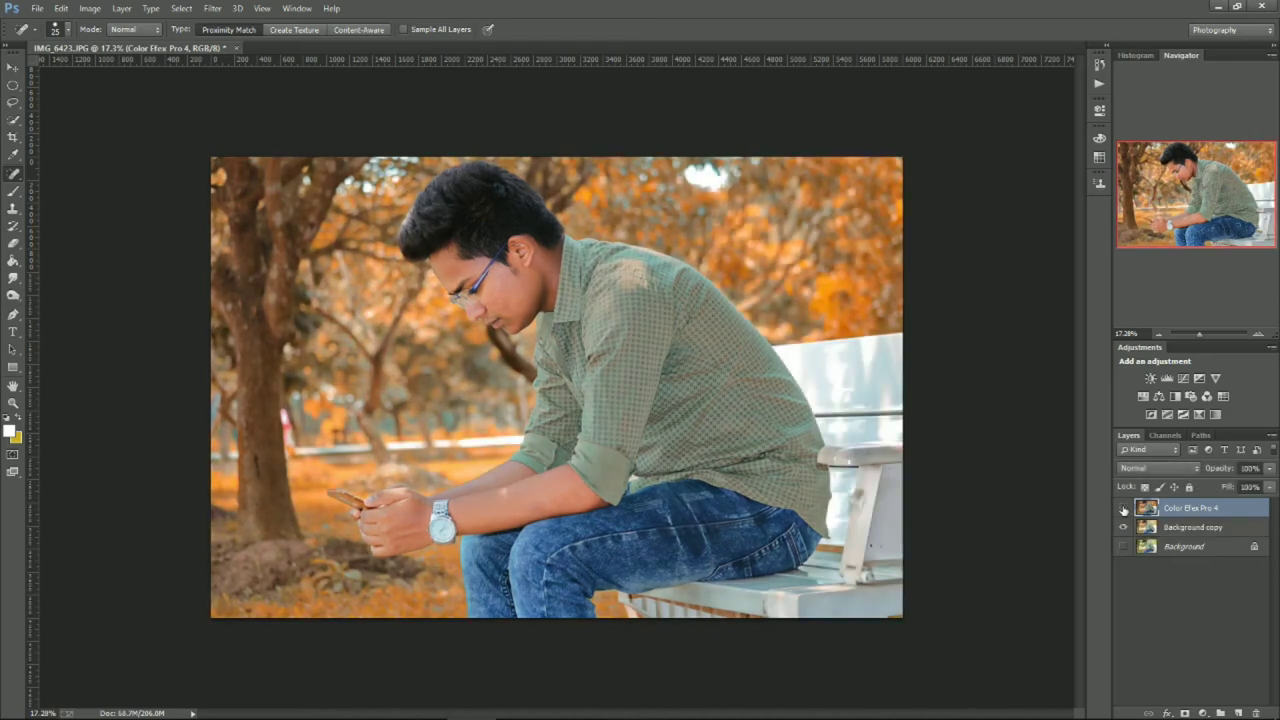
left_click(1123, 508)
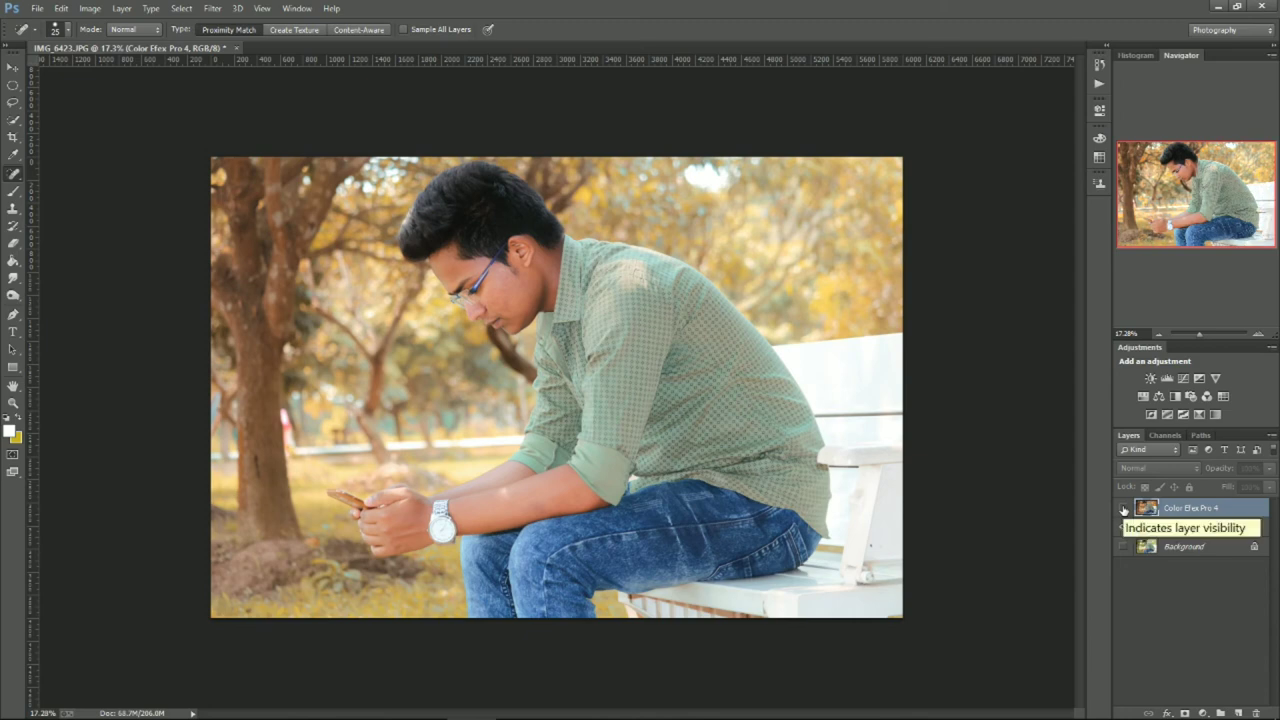
right_click(1120, 531)
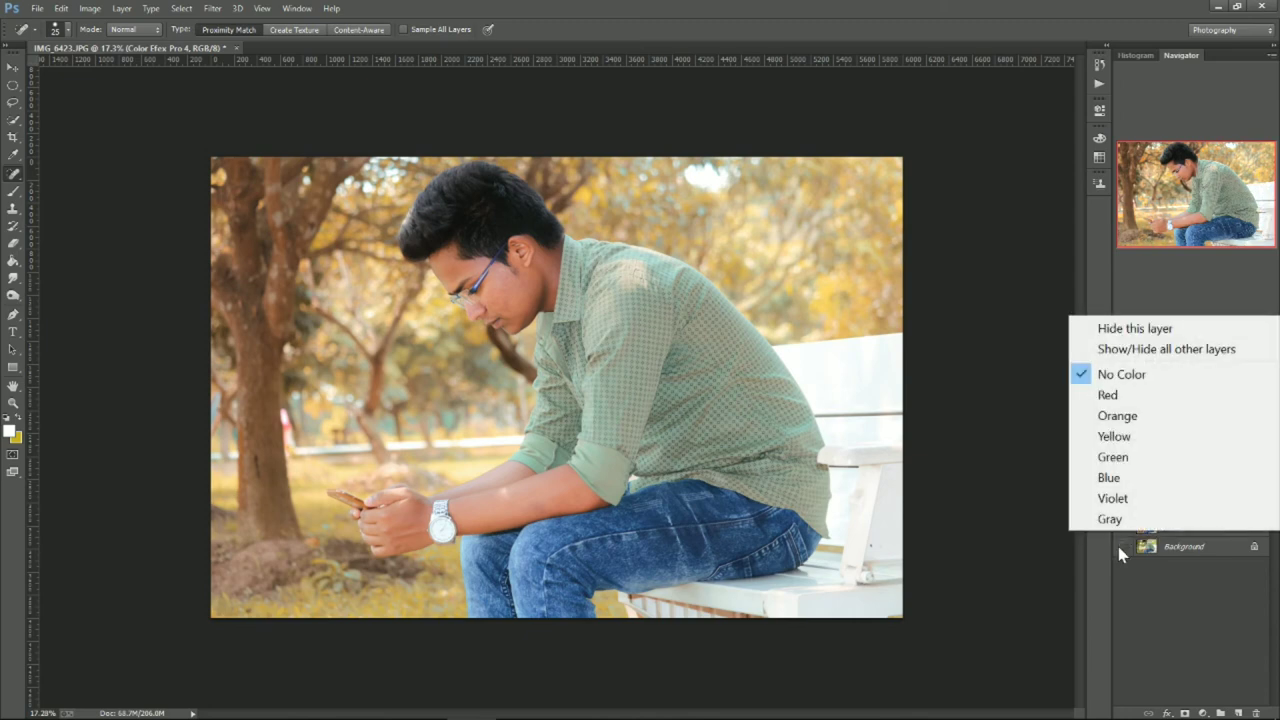
left_click(1135, 579)
Step: Show the Background, Background copy and Color Efex Pro 4 layers, then select the top layer
left_click(1123, 510)
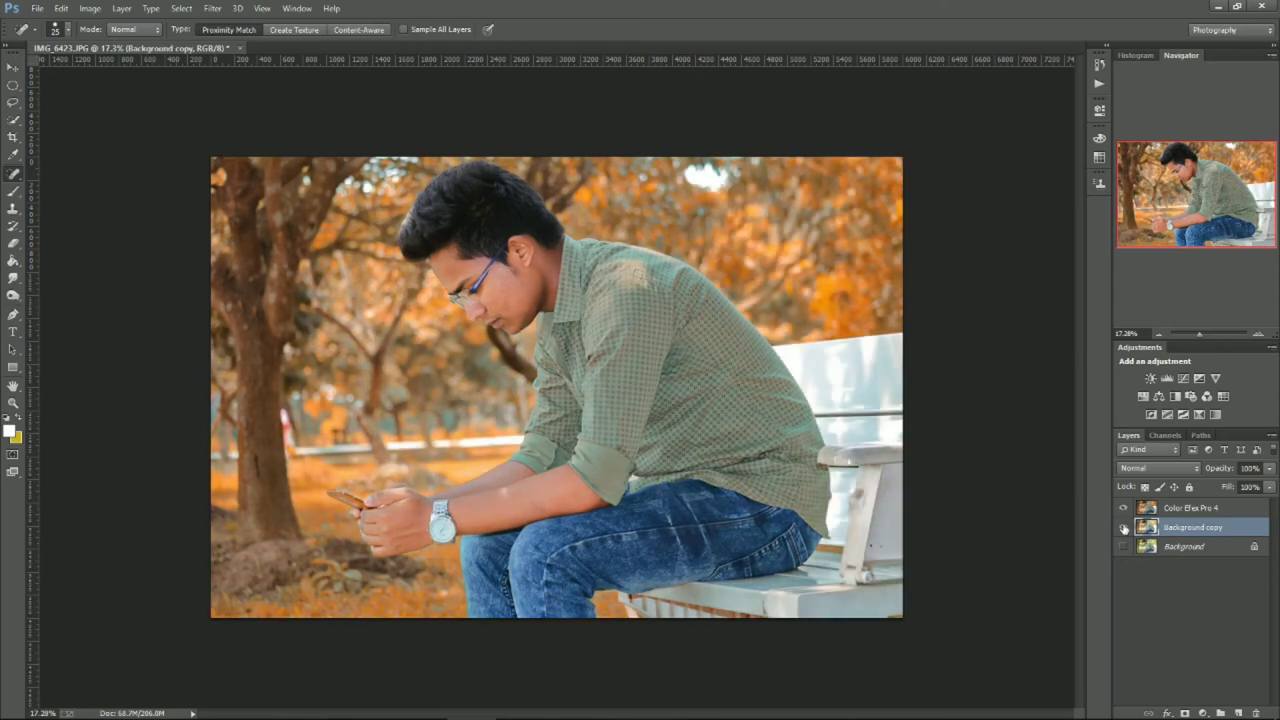
left_click(1123, 510)
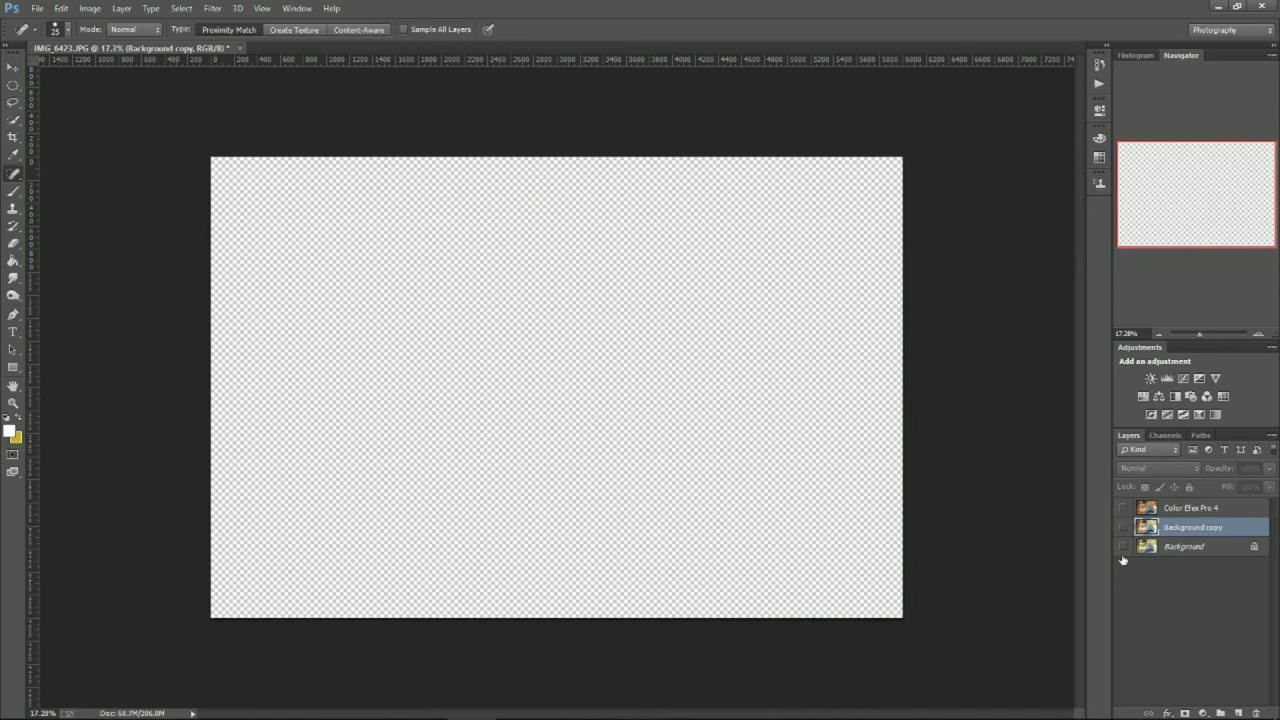
left_click(1123, 546)
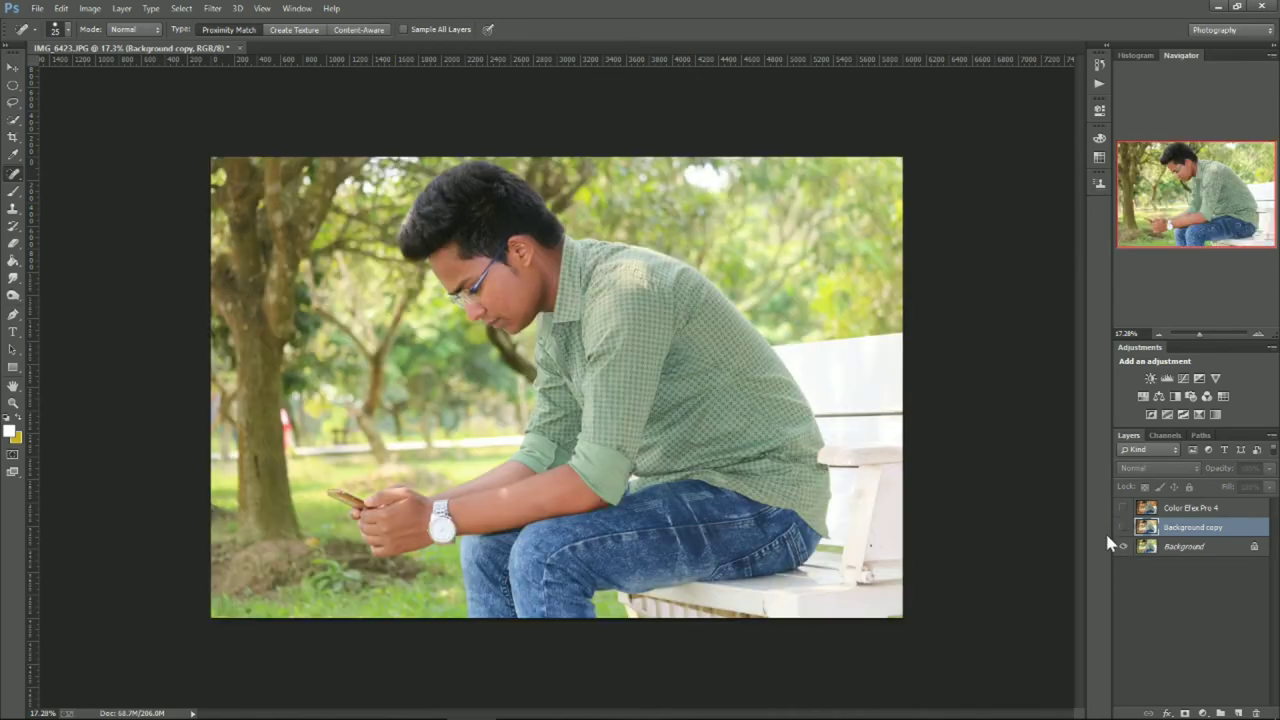
left_click(1124, 527)
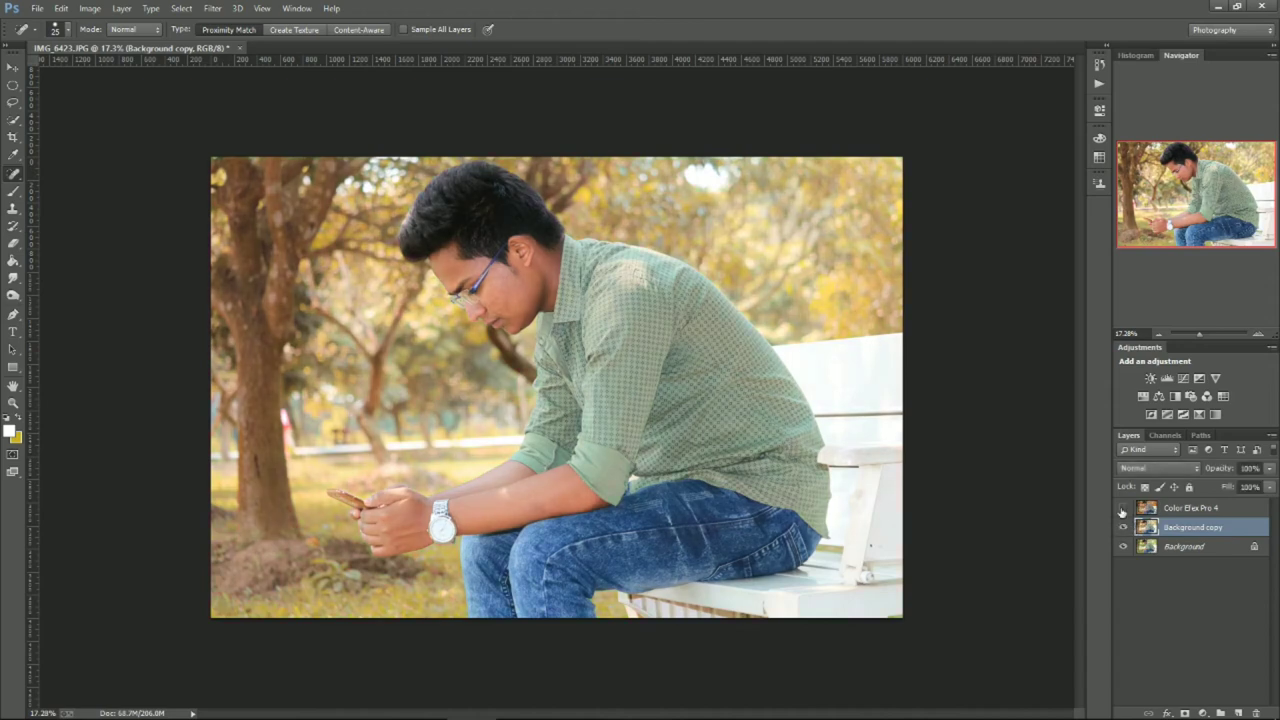
left_click(1122, 510)
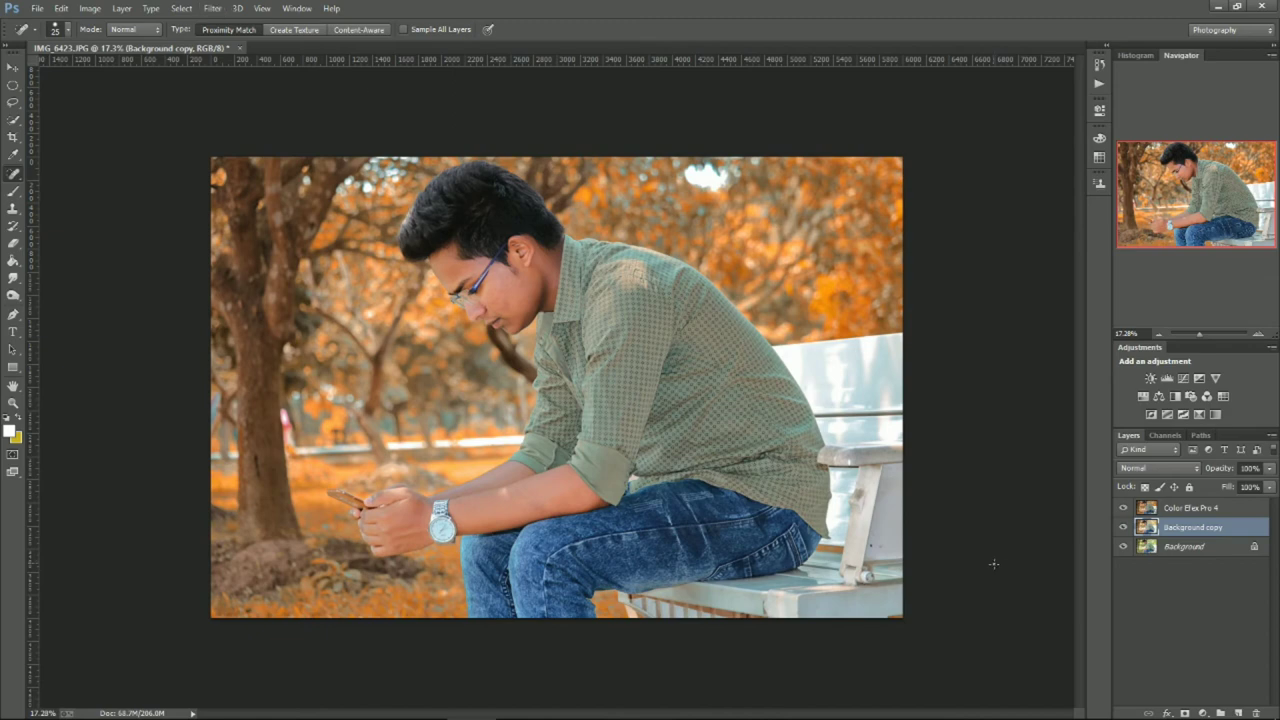
left_click(1148, 511)
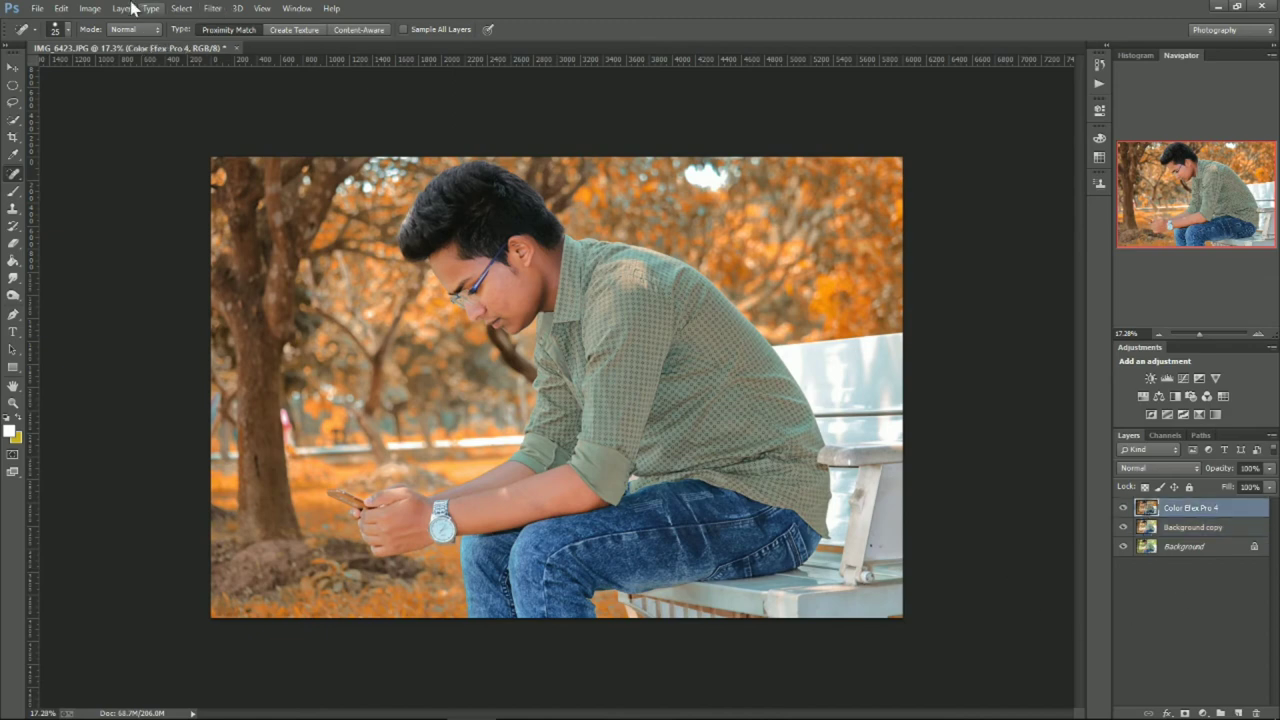
Step: In Camera Raw, set Temperature -7, Exposure -0.50, Contrast -18, Clarity +24, Vibrance +14
left_click(212, 8)
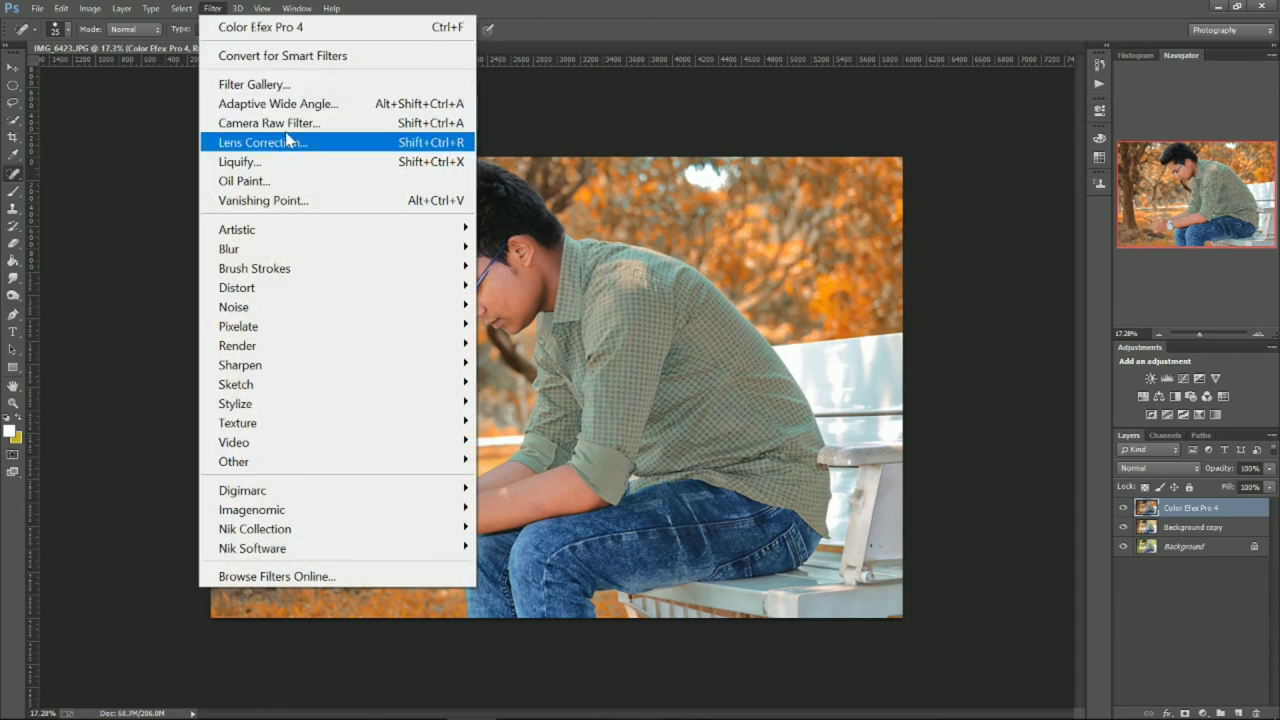
left_click(290, 133)
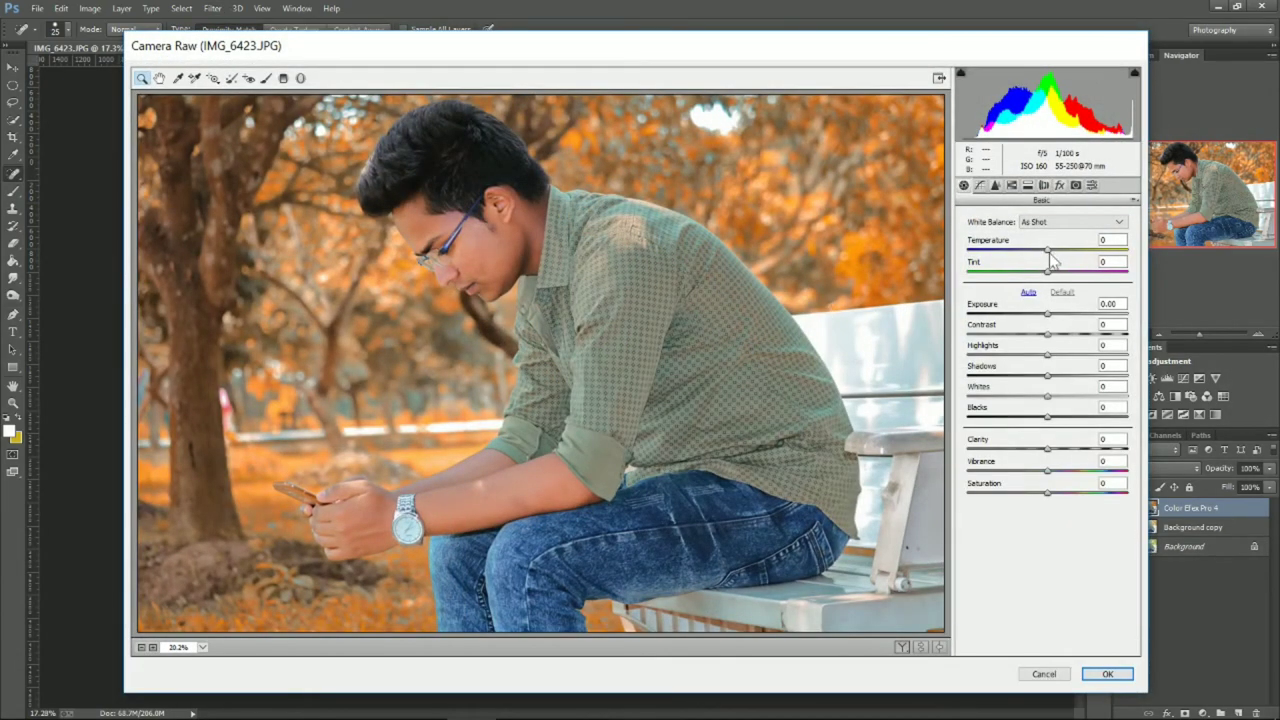
mouse_move(1051, 260)
left_mouse_down()
mouse_move(1036, 258)
mouse_move(1047, 258)
left_mouse_up()
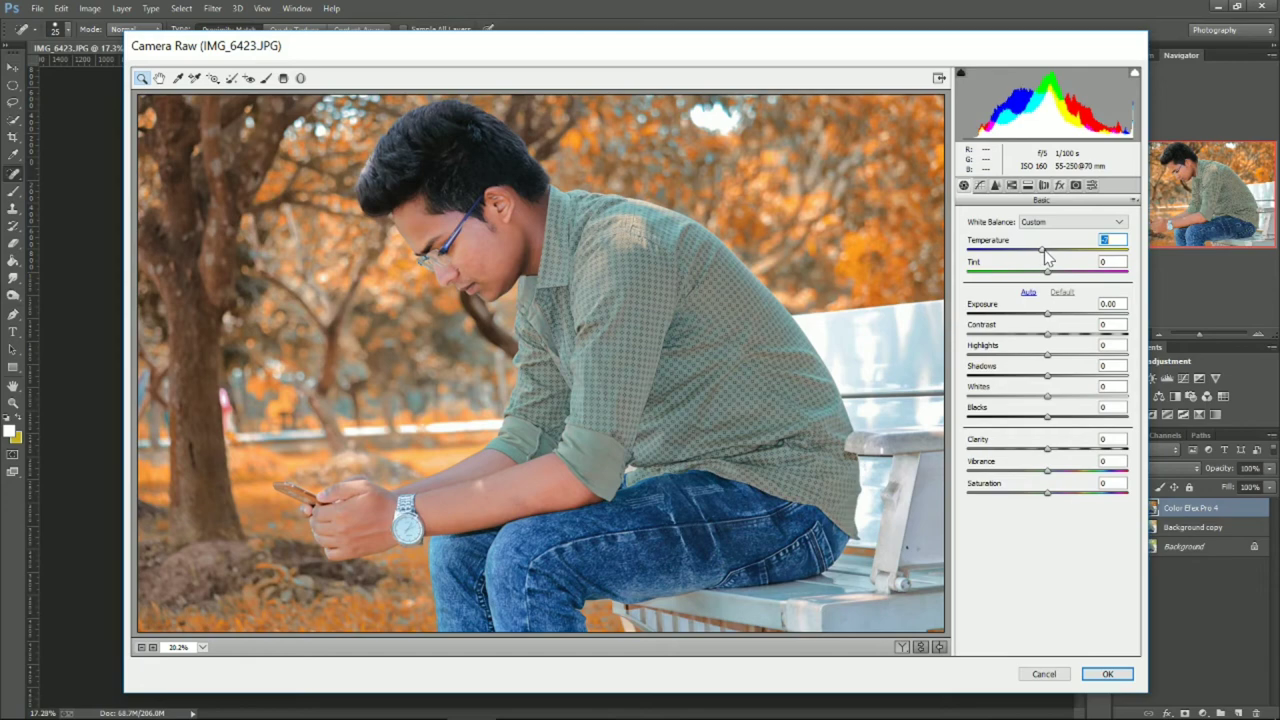
mouse_move(1047, 314)
left_mouse_down()
mouse_move(1038, 380)
mouse_move(1074, 374)
mouse_move(1059, 397)
mouse_move(1026, 403)
mouse_move(1049, 402)
mouse_move(1038, 422)
mouse_move(1055, 421)
mouse_move(1023, 421)
mouse_move(1040, 449)
mouse_move(1092, 447)
mouse_move(1044, 470)
left_mouse_up()
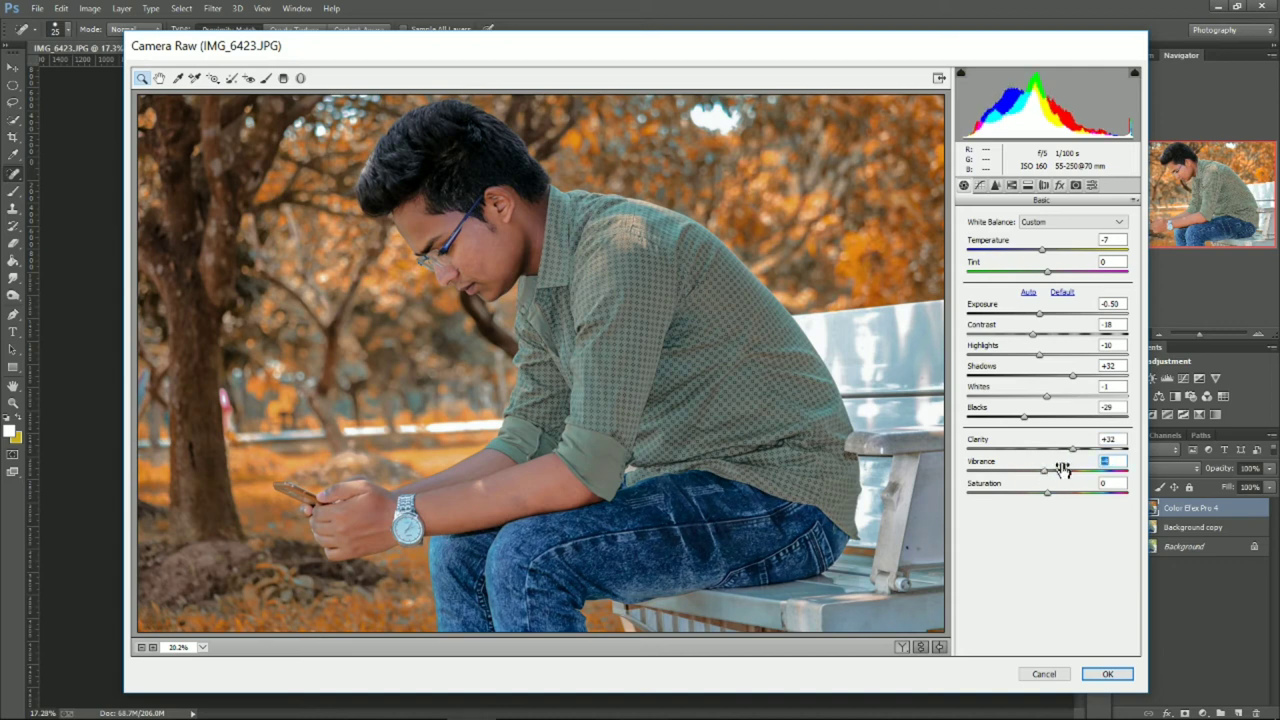
left_click(1059, 470)
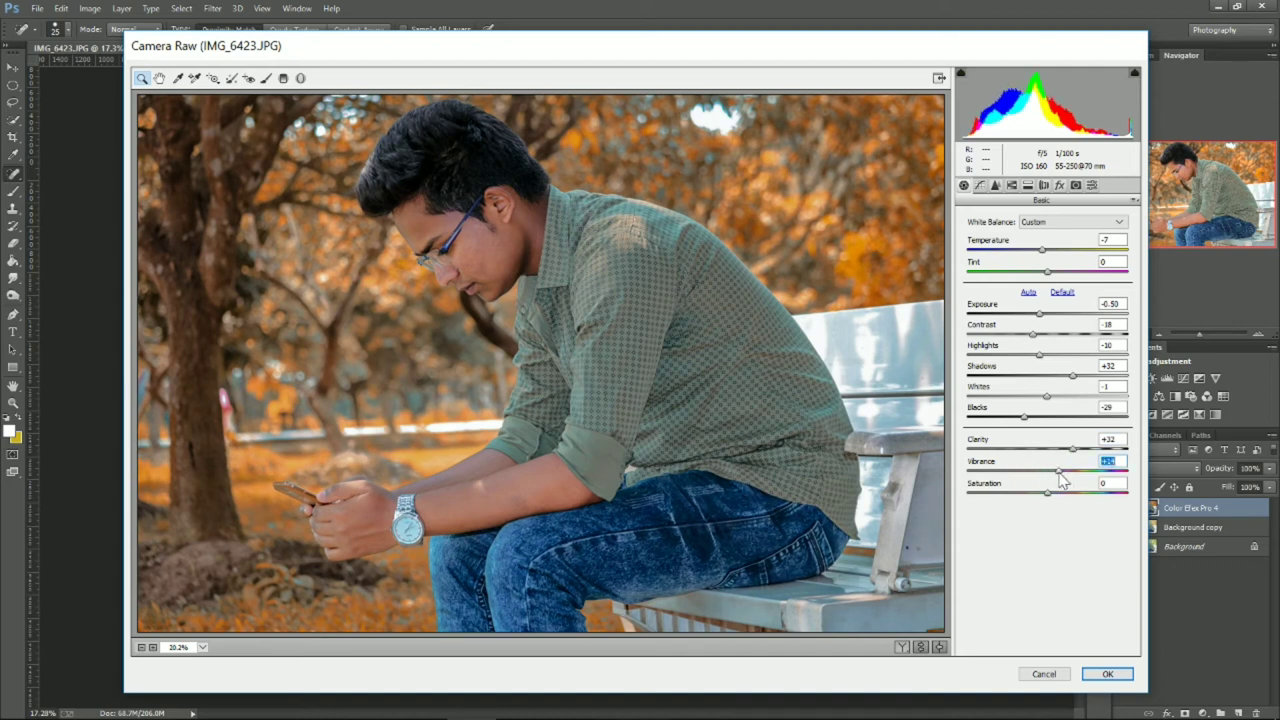
left_click_drag(1073, 448, 1066, 448)
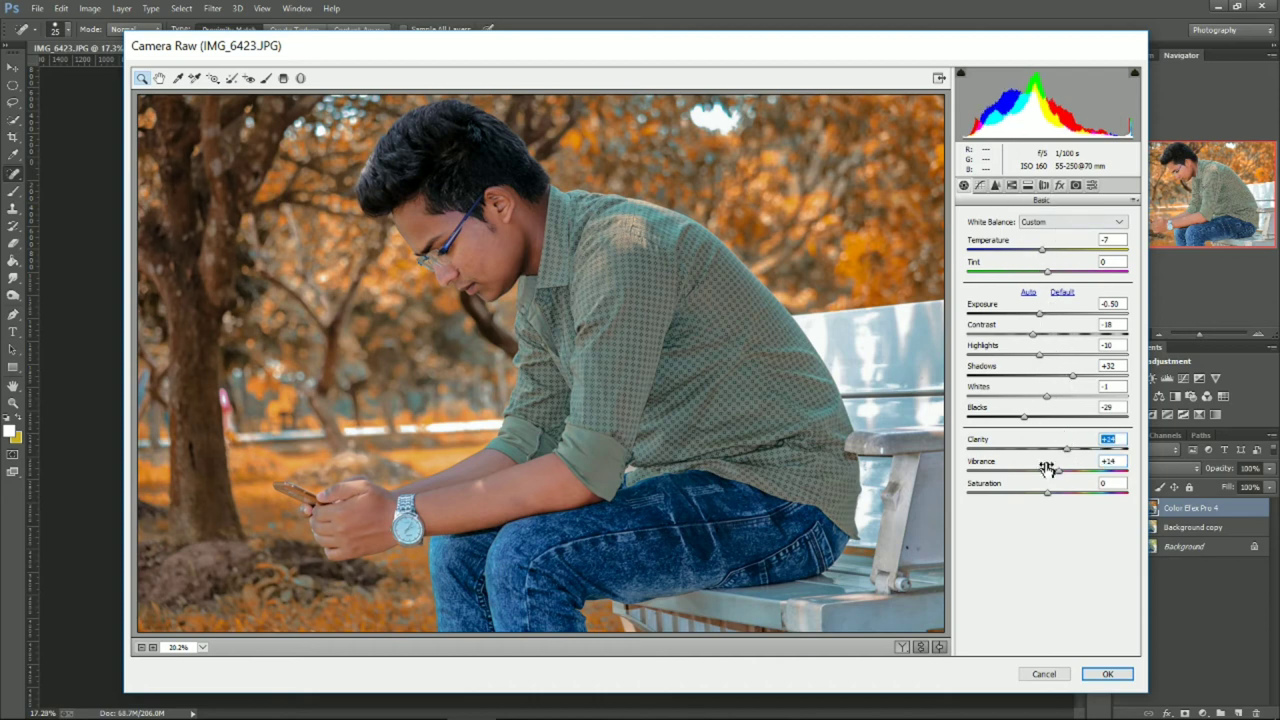
left_click_drag(1048, 493, 1053, 494)
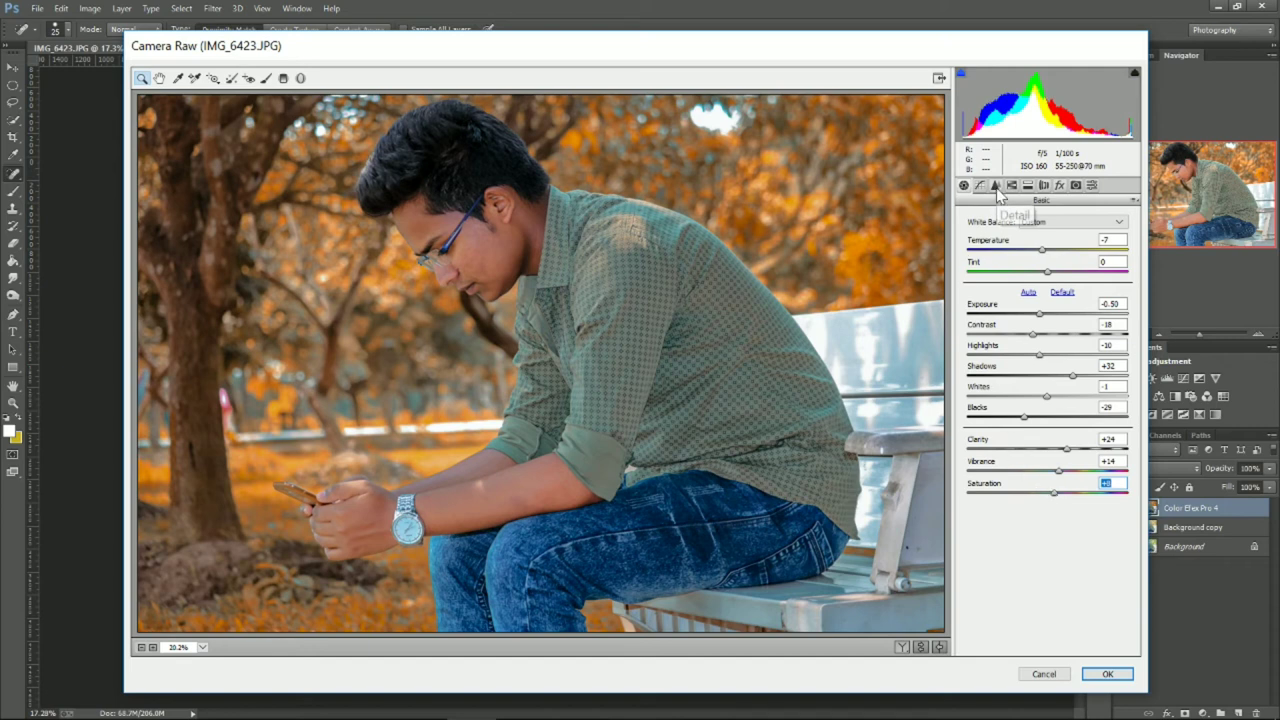
Step: Raise Detail masking and set luminance noise reduction to 17
left_click(996, 186)
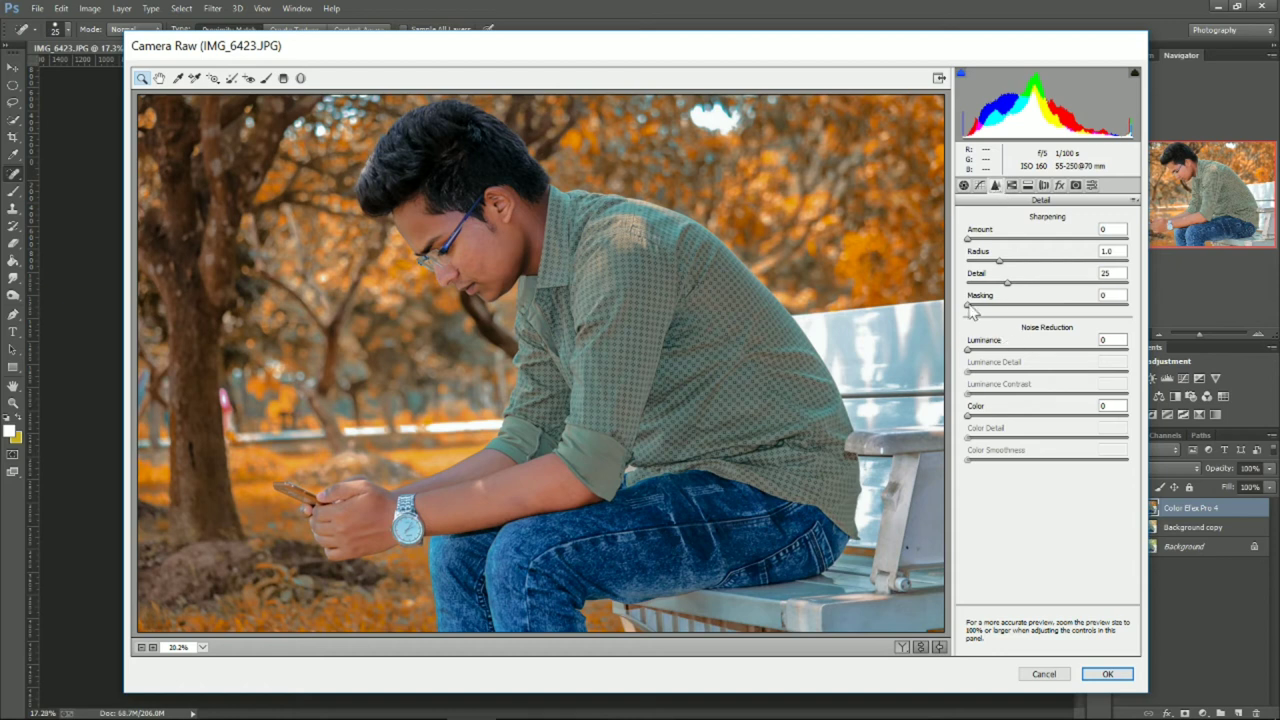
left_click_drag(968, 305, 1049, 306)
left_click_drag(968, 350, 995, 350)
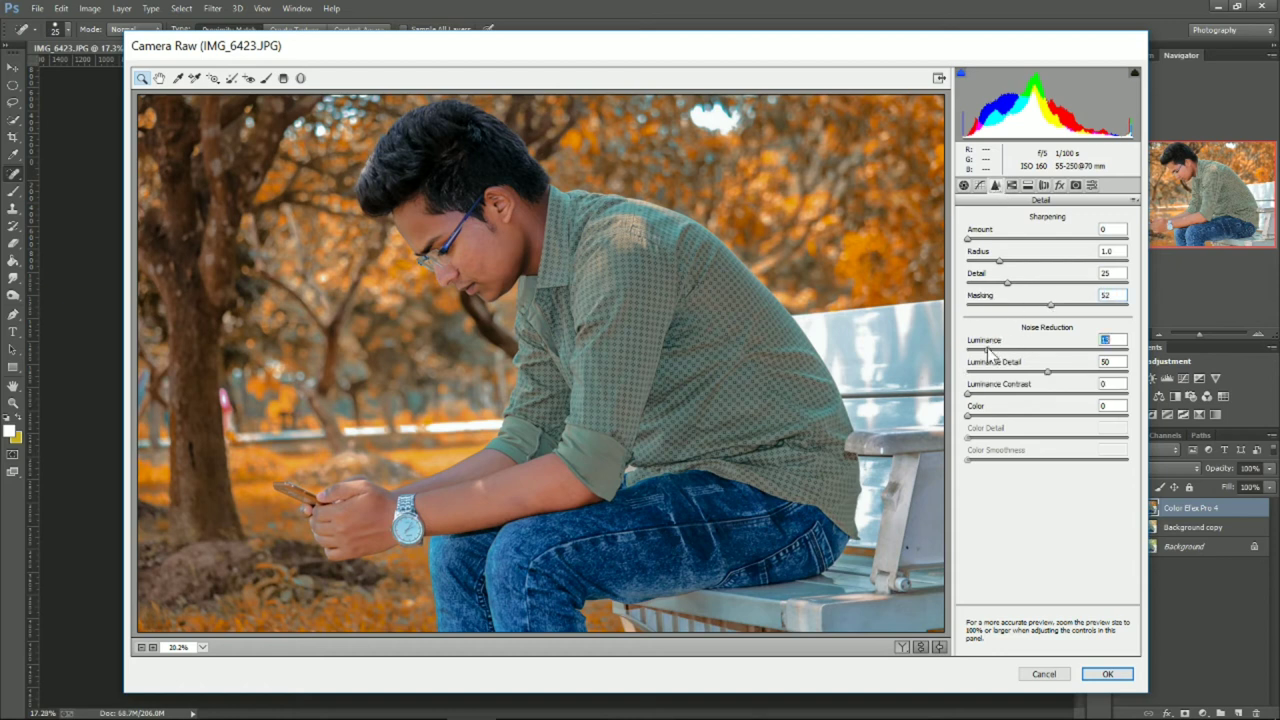
left_click(1038, 374)
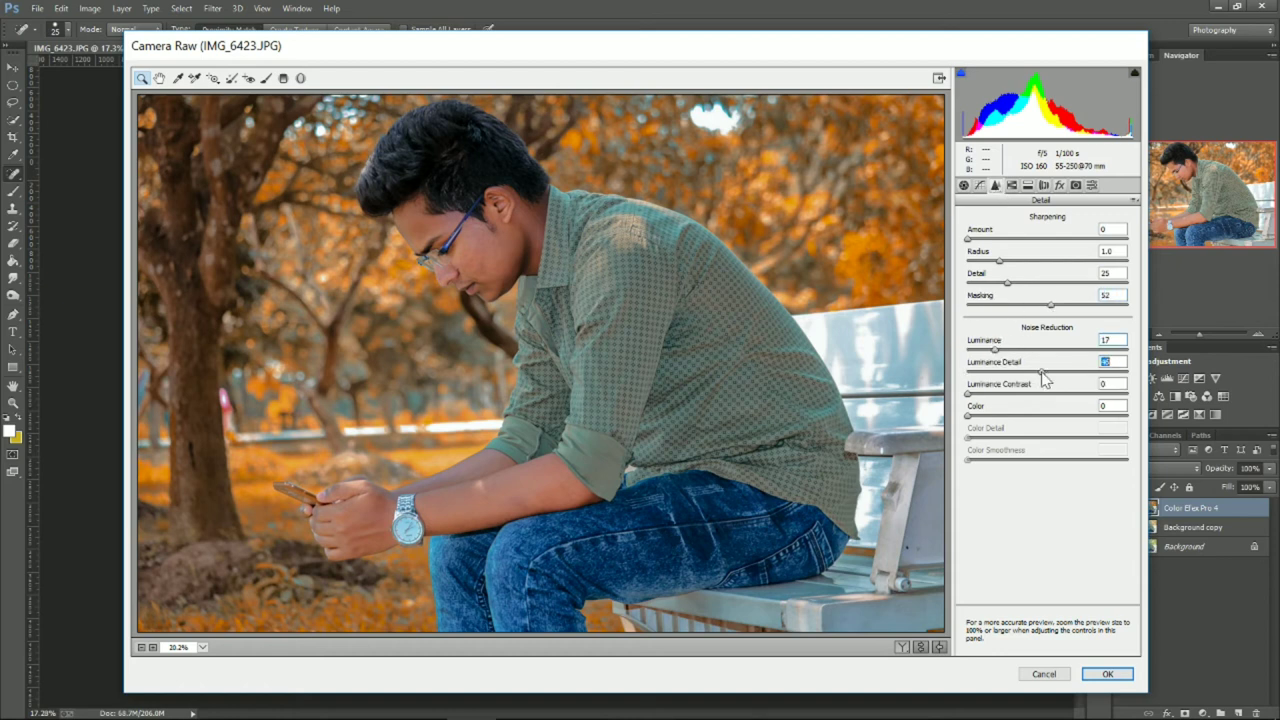
Step: Brighten HSL Oranges luminance, add a darkening post-crop vignette, and apply the Camera Raw grade
left_click(1012, 186)
left_click_drag(1047, 303, 1059, 303)
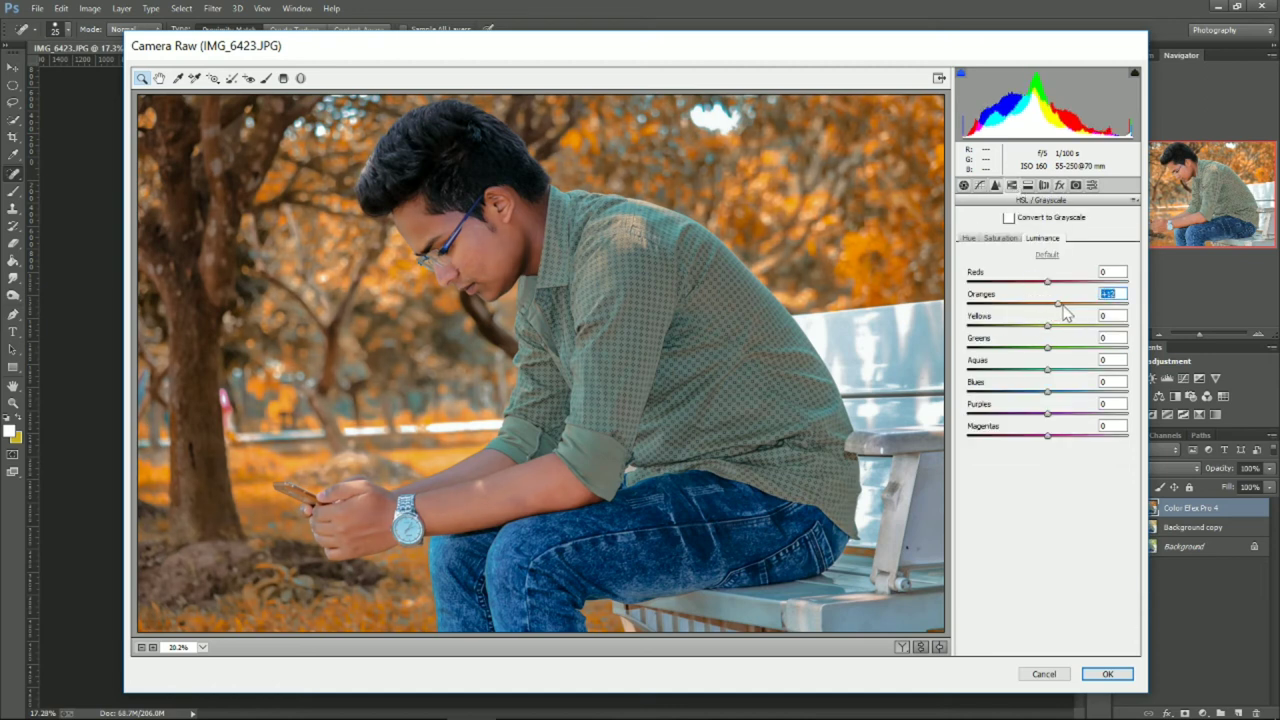
left_click(1060, 186)
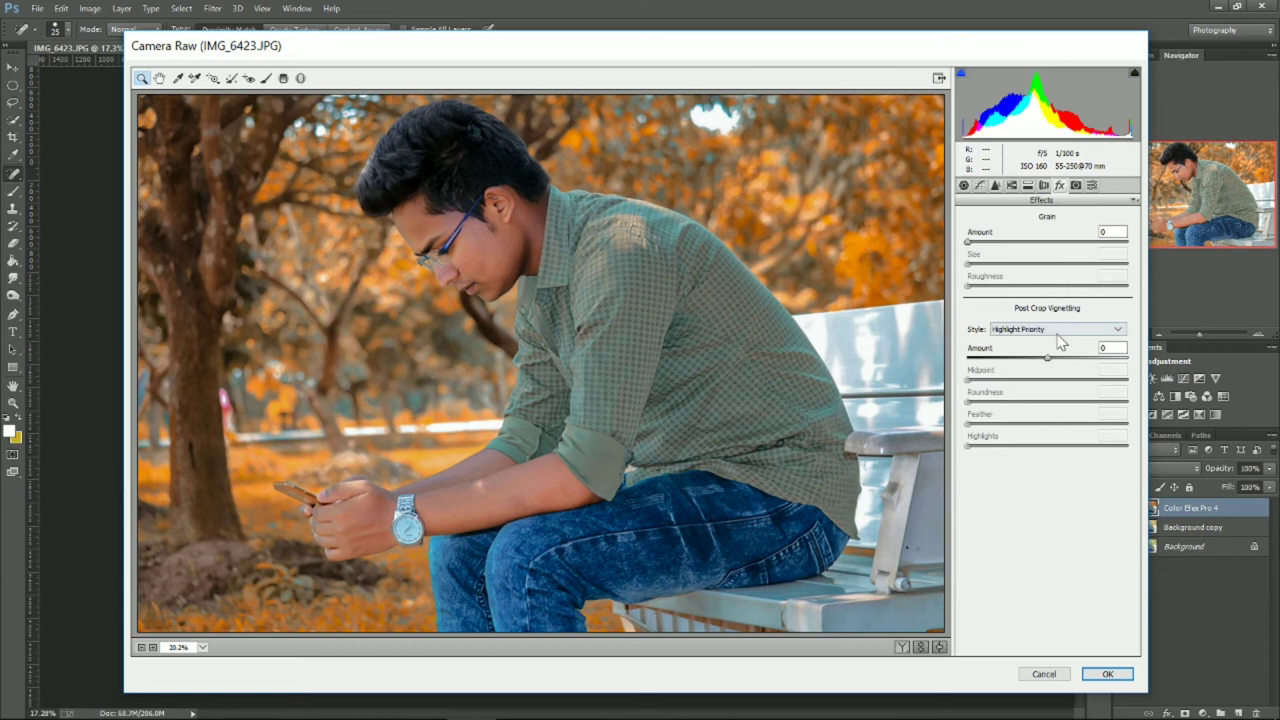
mouse_move(1047, 358)
left_mouse_down()
mouse_move(1020, 360)
mouse_move(1006, 380)
mouse_move(1034, 358)
left_mouse_up()
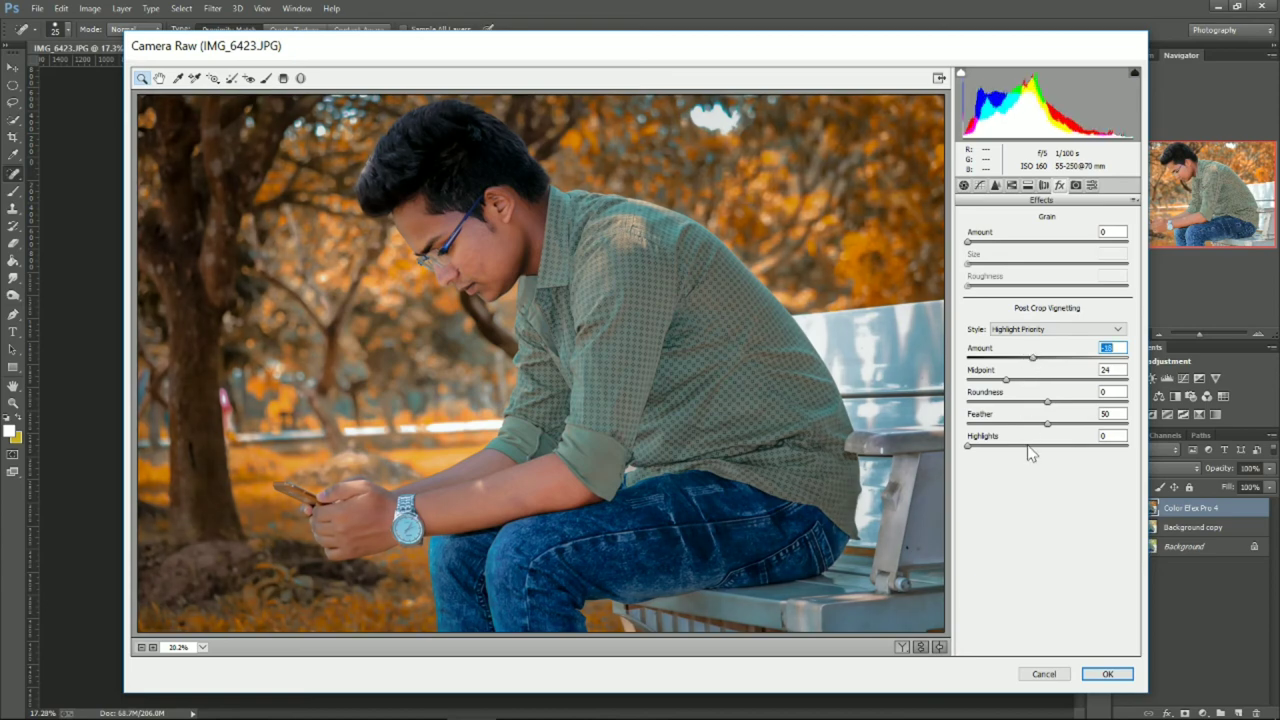
left_click(1100, 675)
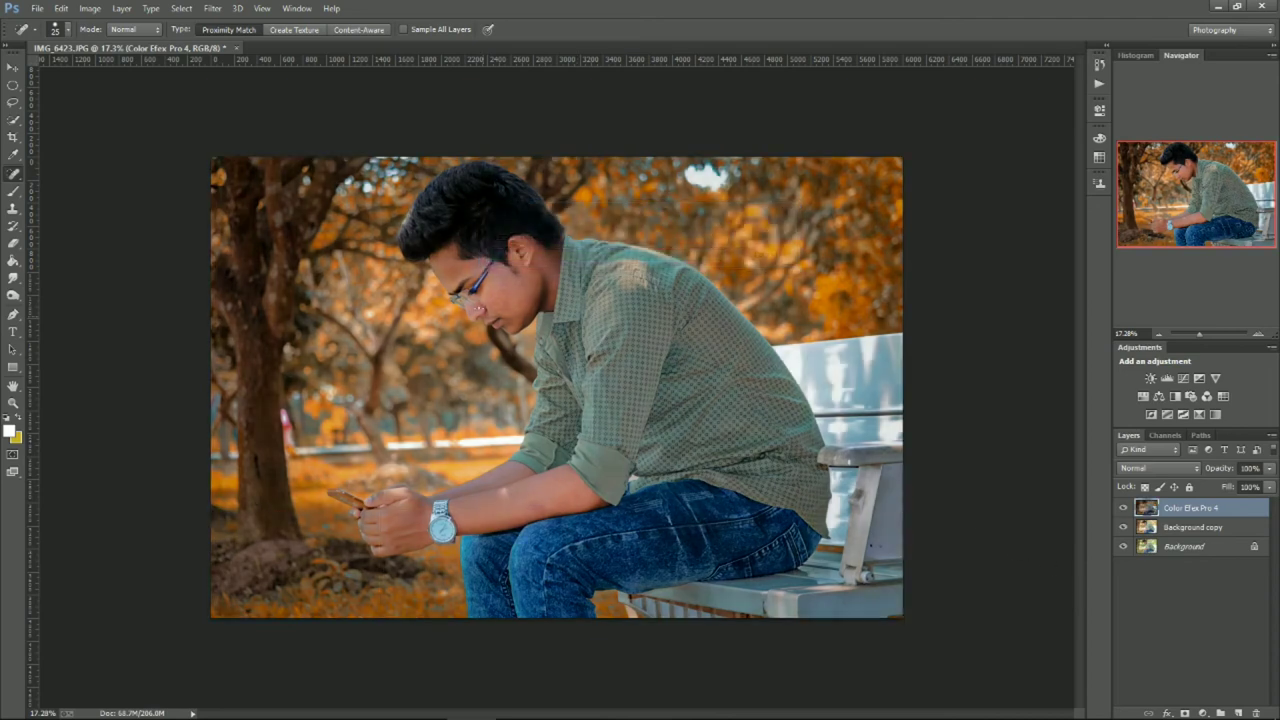
Step: Apply Selective Color with Greens Cyan at -68 and Yellows Cyan at +63
left_click(212, 9)
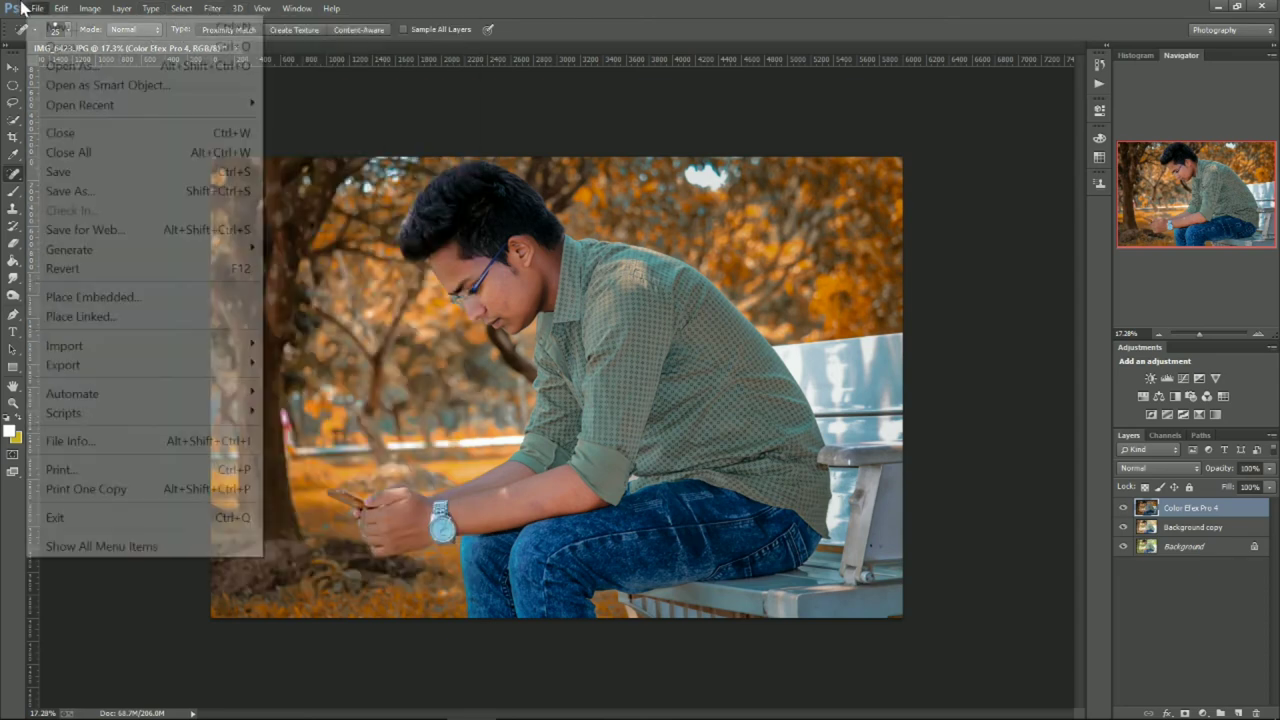
mouse_move(127, 56)
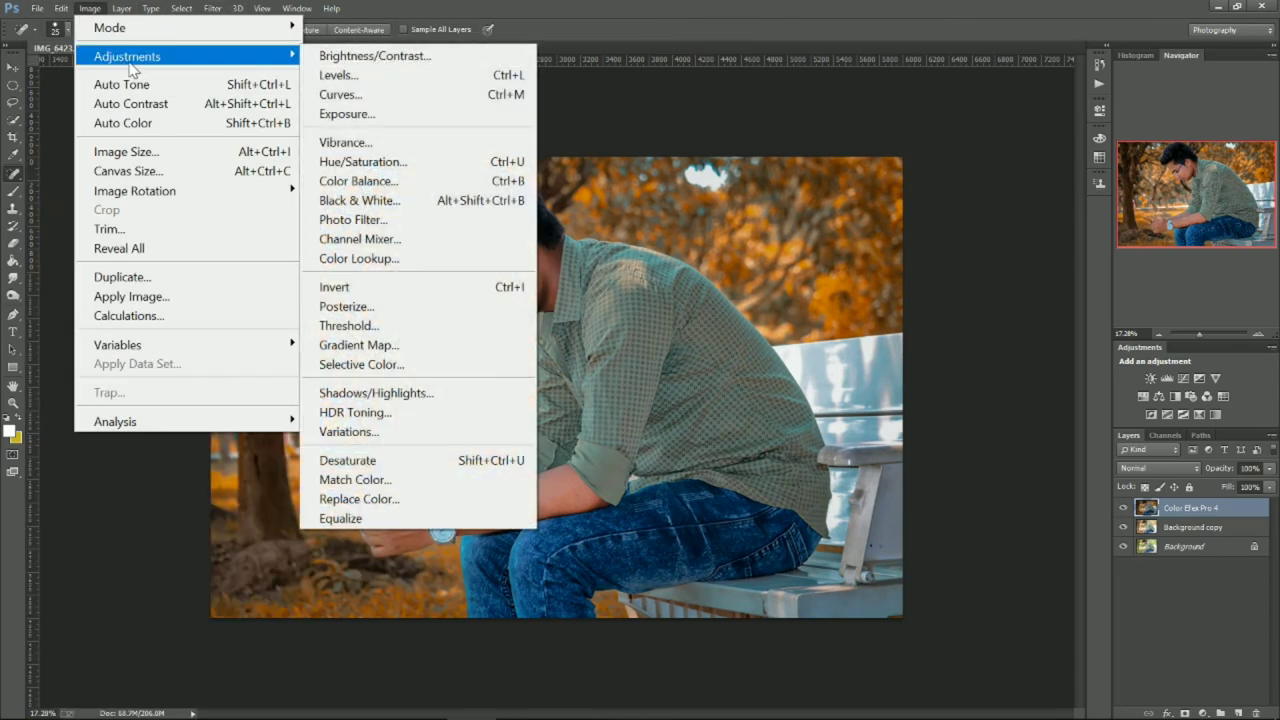
left_click(388, 371)
left_click(1065, 252)
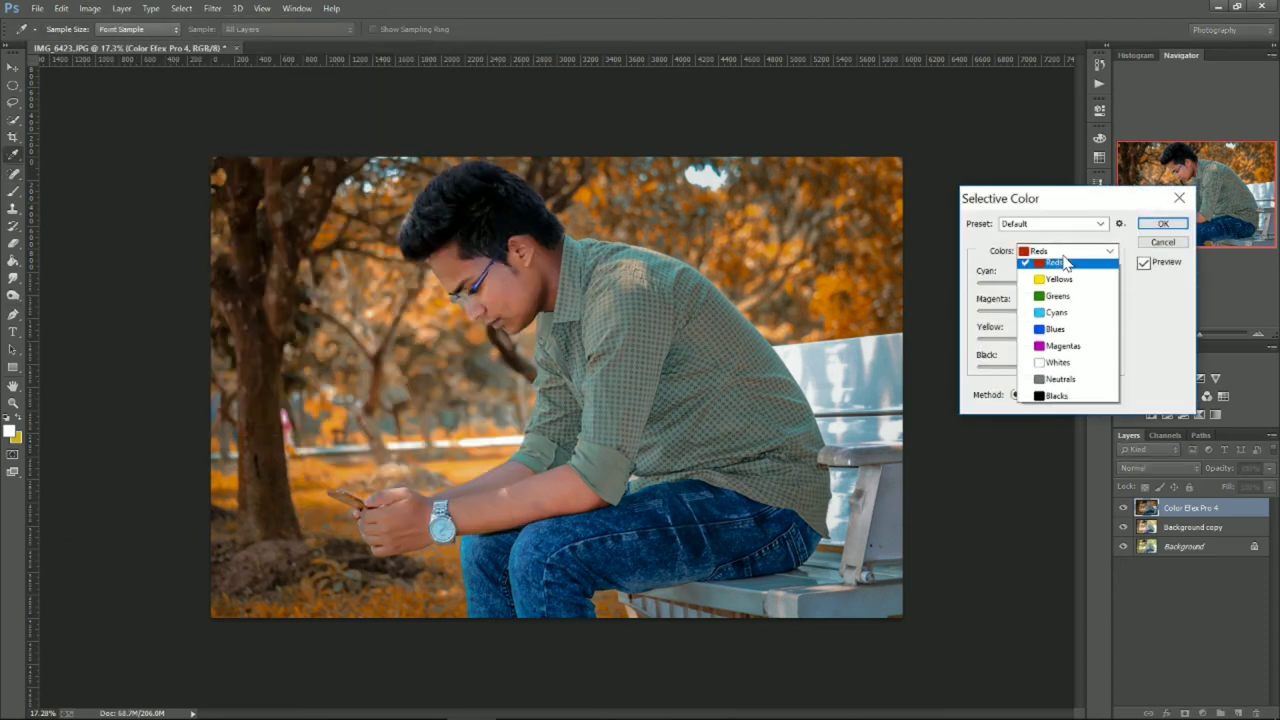
left_click(1058, 296)
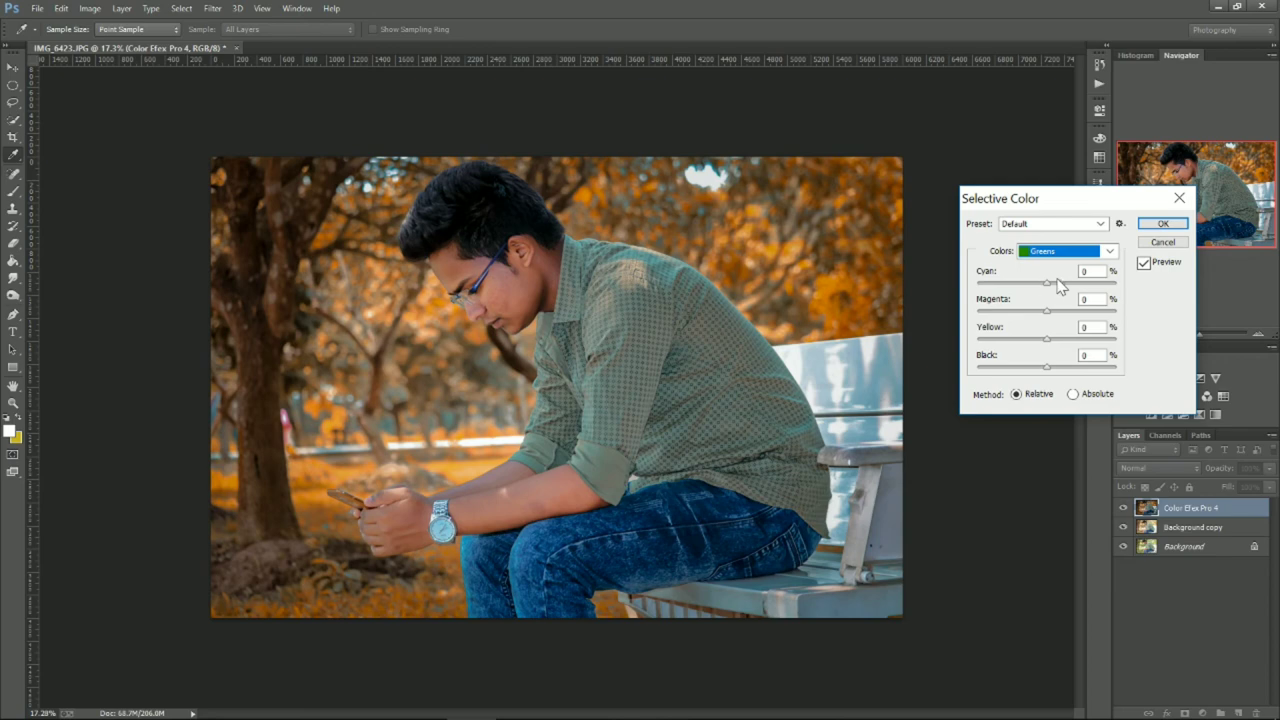
mouse_move(1046, 283)
left_mouse_down()
mouse_move(1003, 290)
mouse_move(1095, 287)
mouse_move(1033, 292)
left_mouse_up()
left_click(1050, 251)
left_click(1045, 279)
mouse_move(1045, 288)
left_mouse_down()
mouse_move(1013, 282)
mouse_move(1094, 290)
mouse_move(1047, 288)
left_mouse_up()
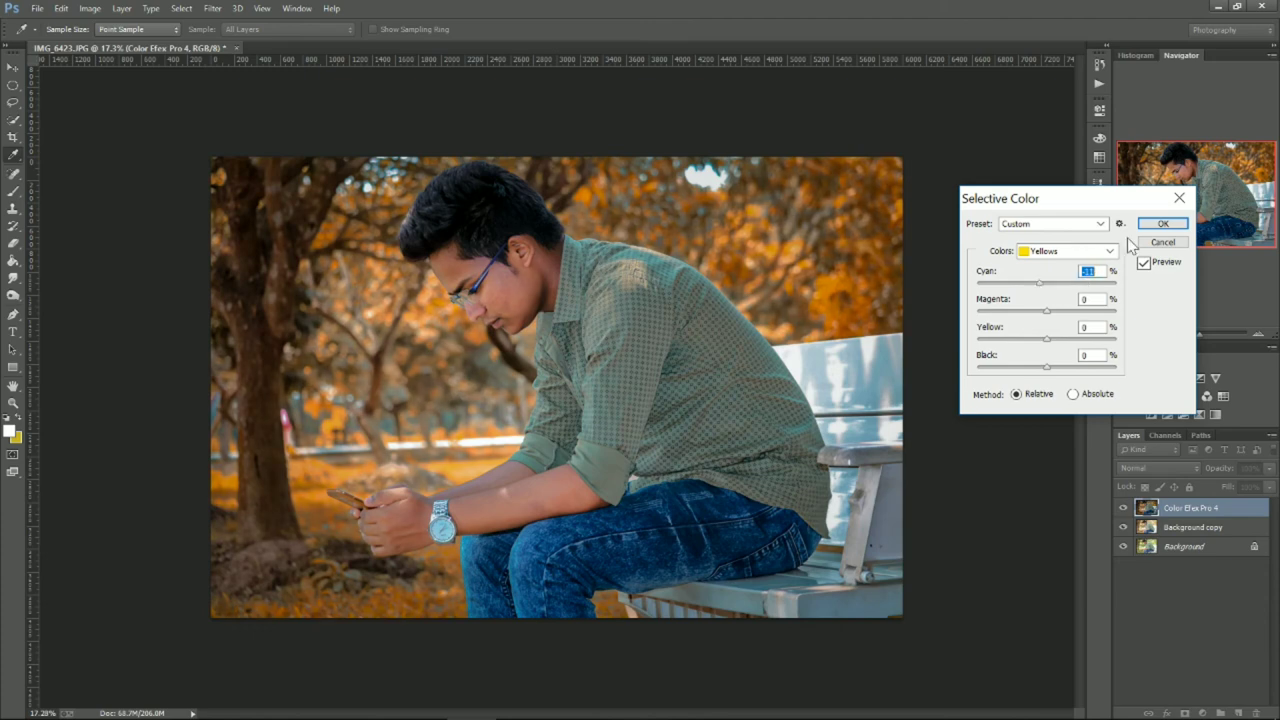
left_click(1160, 223)
key("j")
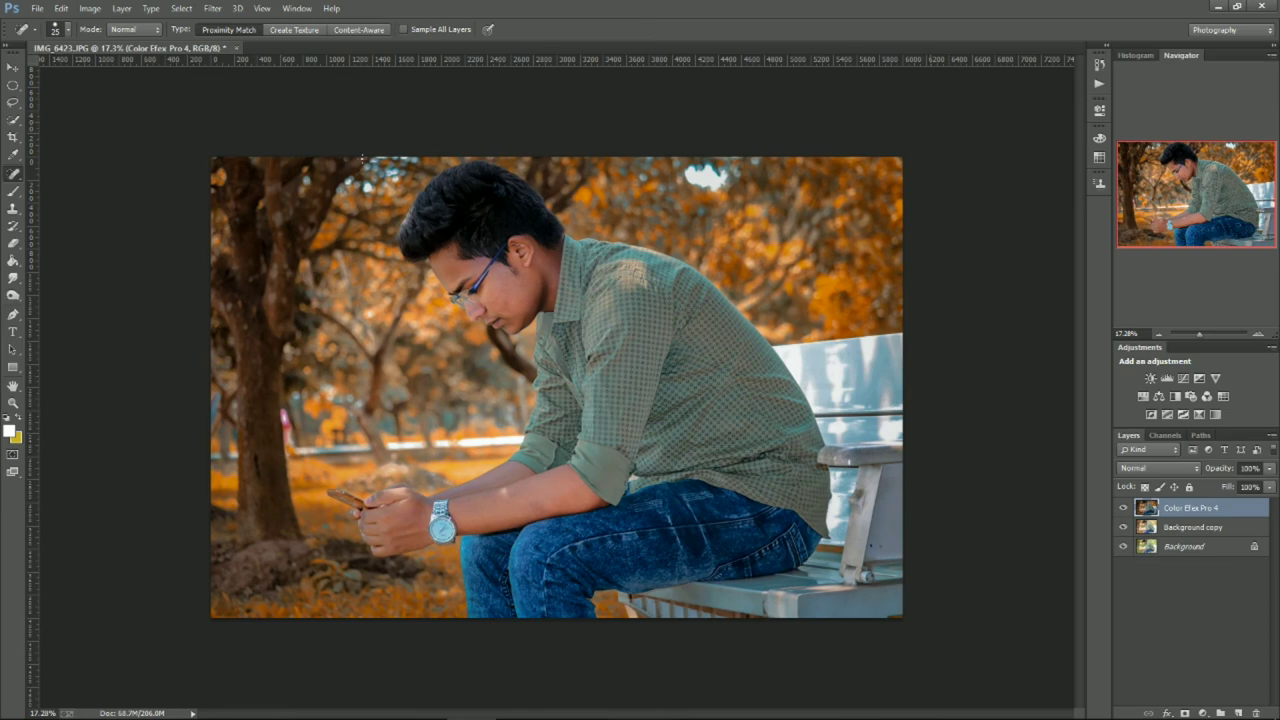
Step: Flatten the image and unlock the Background into Layer 0
right_click(1216, 510)
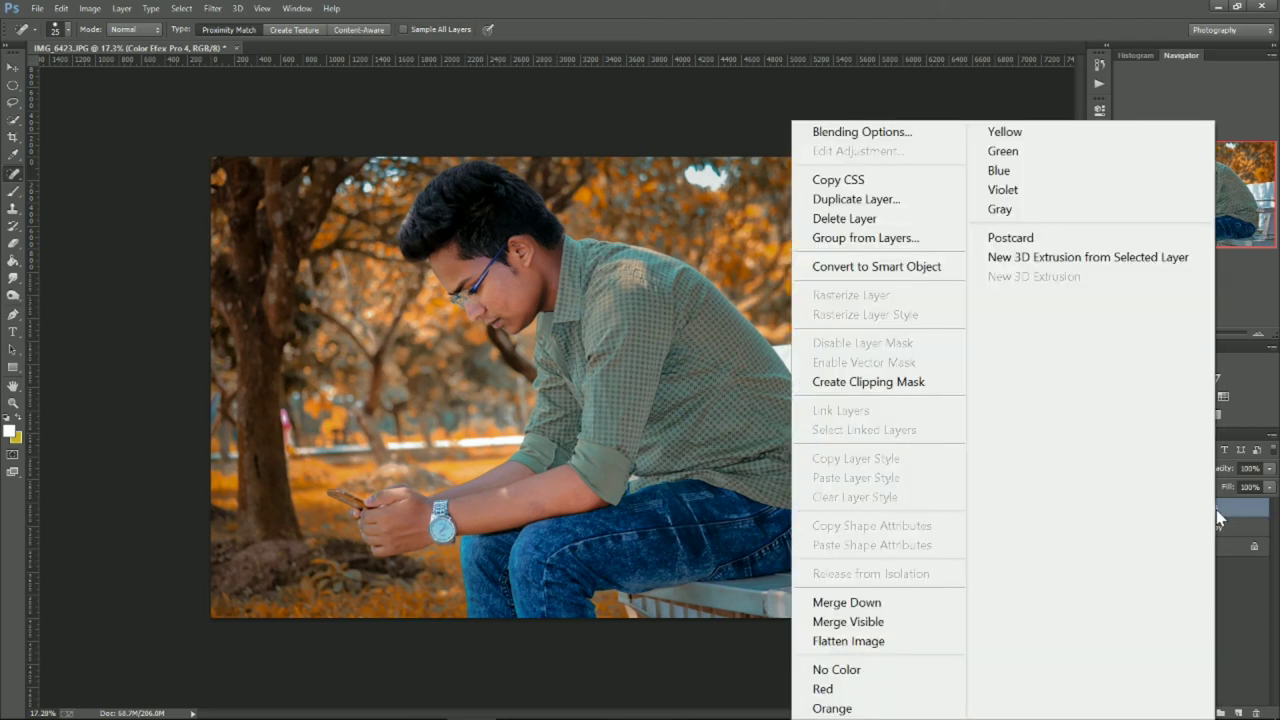
left_click(850, 643)
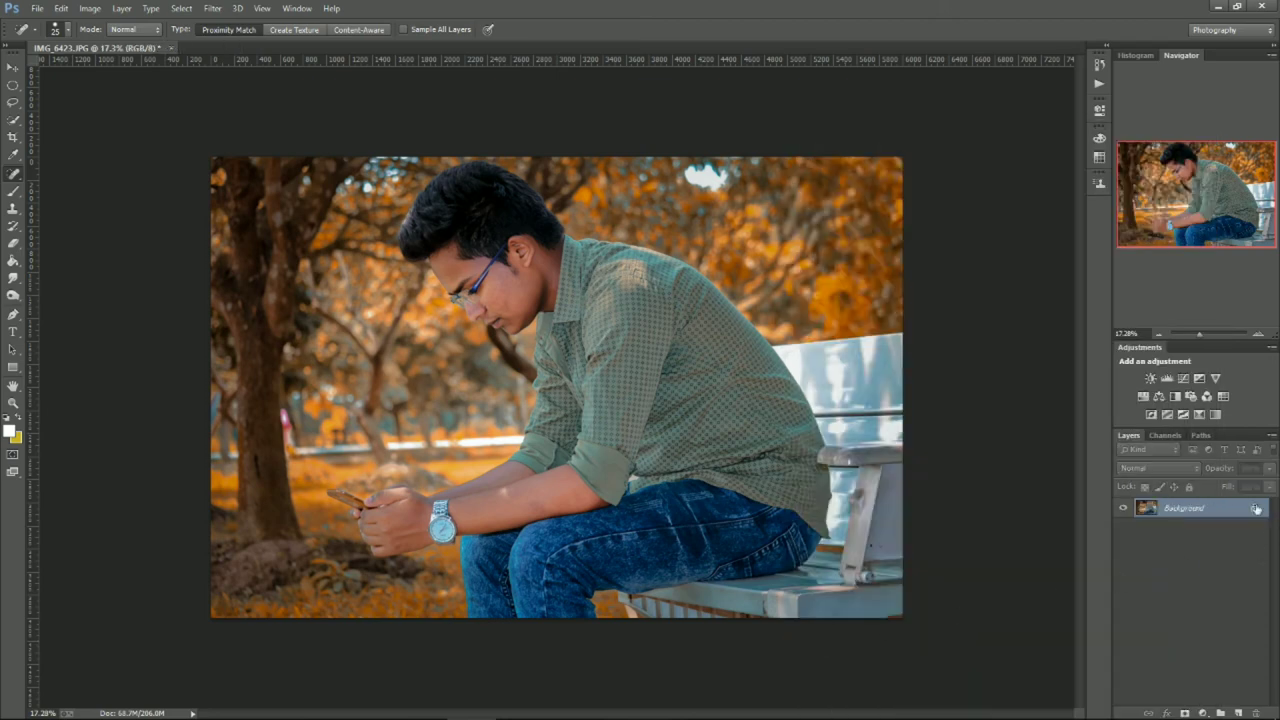
left_click(1255, 509)
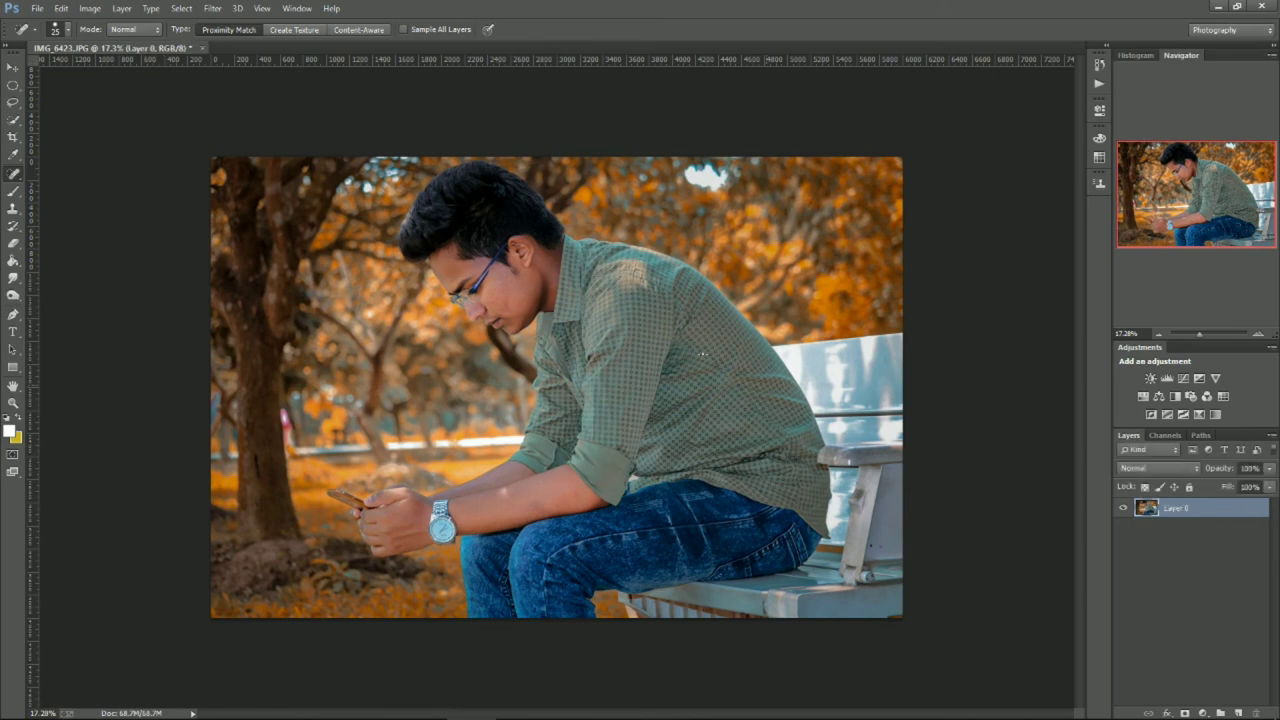
Step: Add a 35 px white stroke border, centred, around the photo
left_click(61, 8)
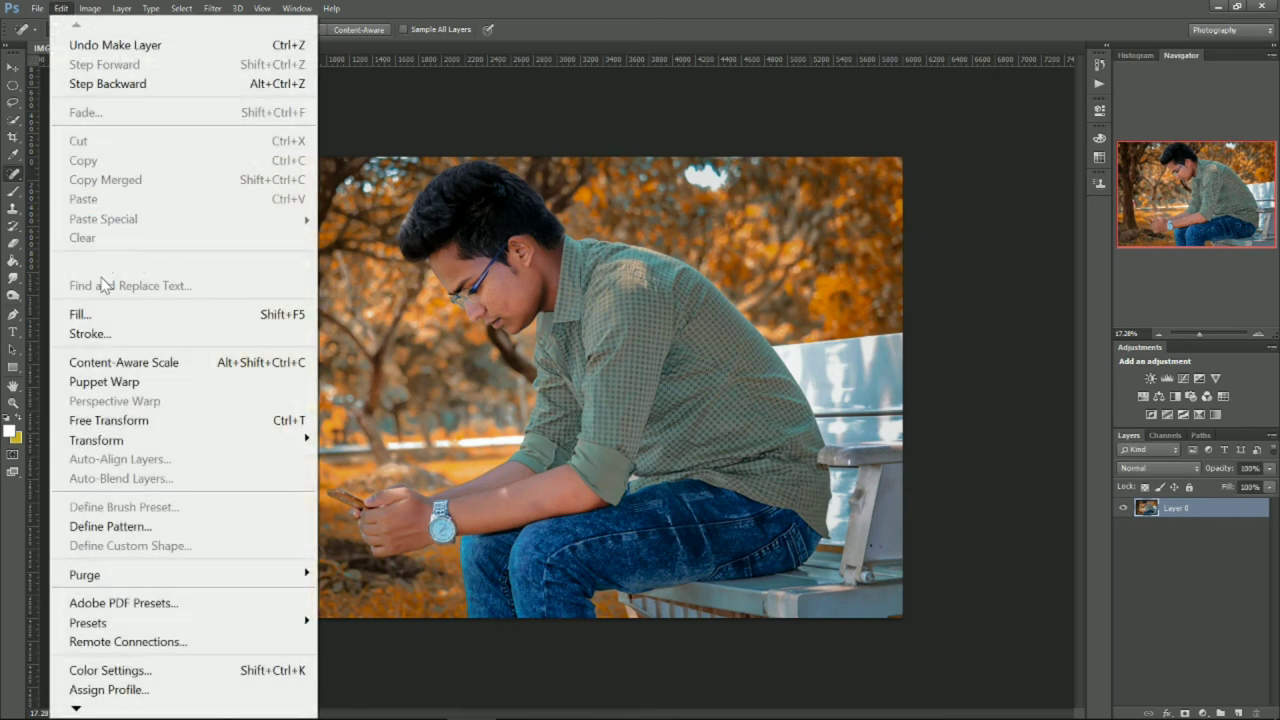
left_click(105, 334)
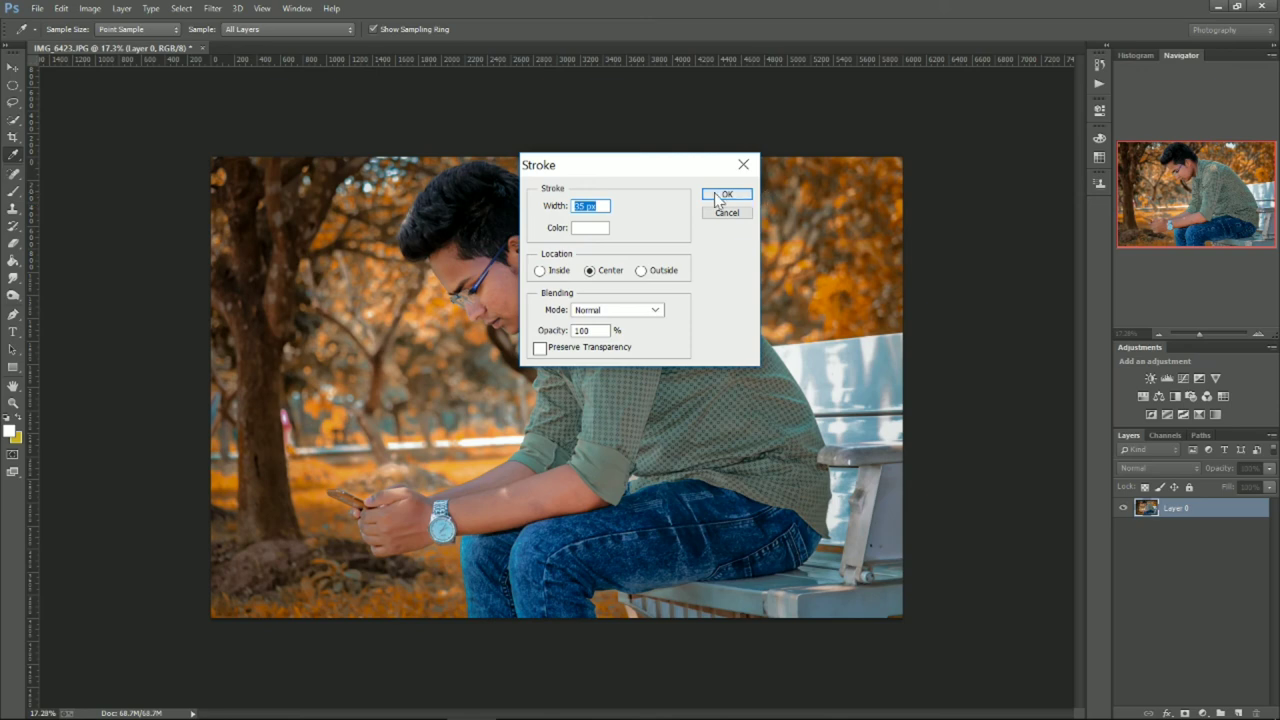
left_click(590, 228)
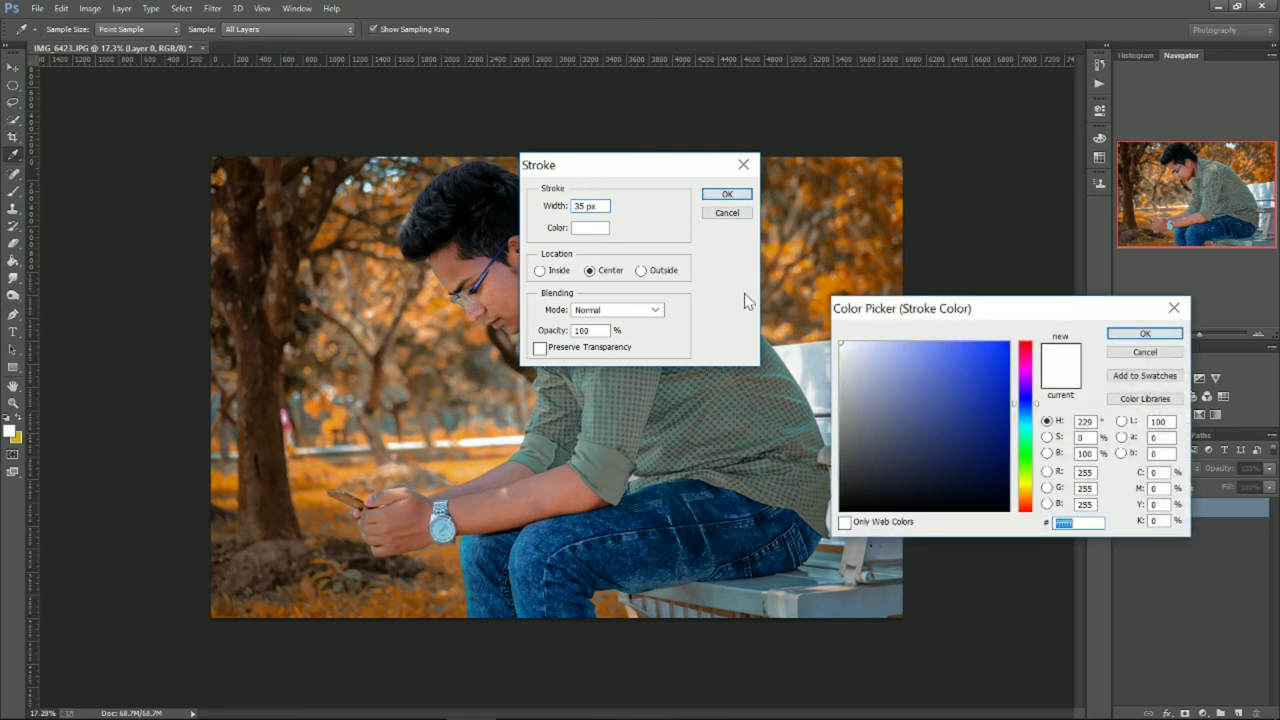
left_click_drag(848, 361, 840, 342)
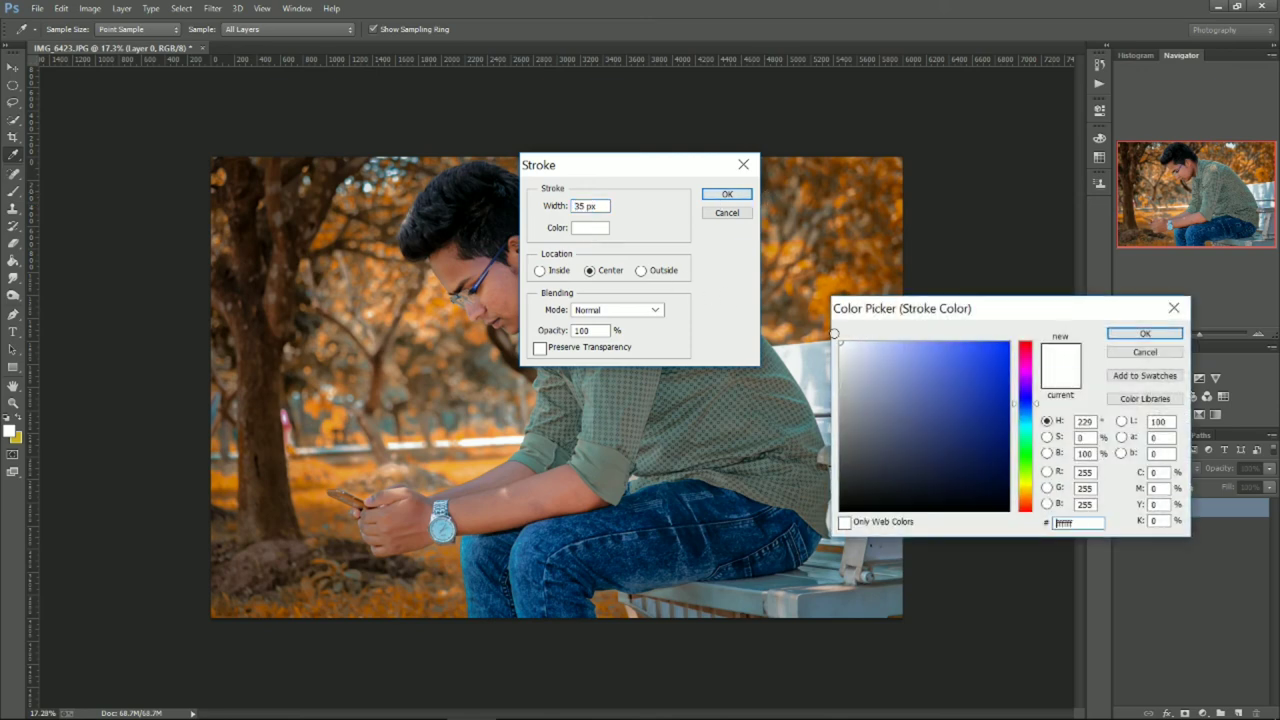
left_click(1145, 334)
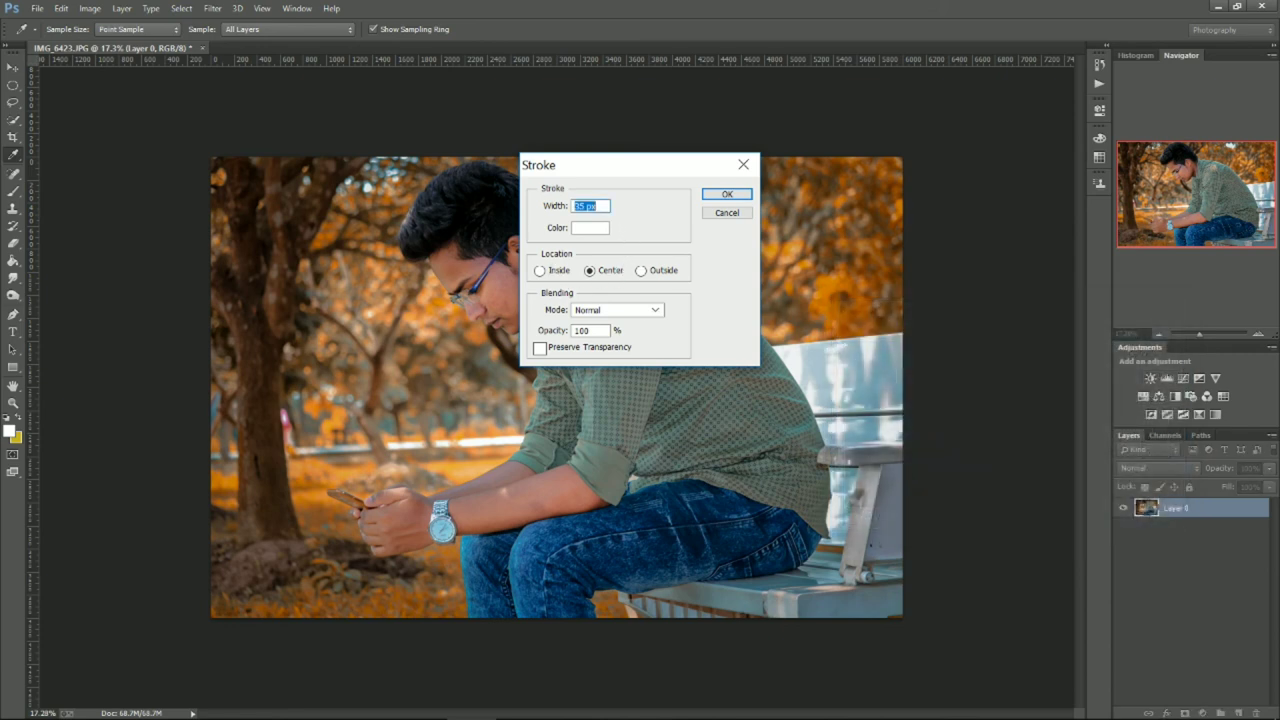
left_click(592, 206)
left_click(716, 198)
key("j")
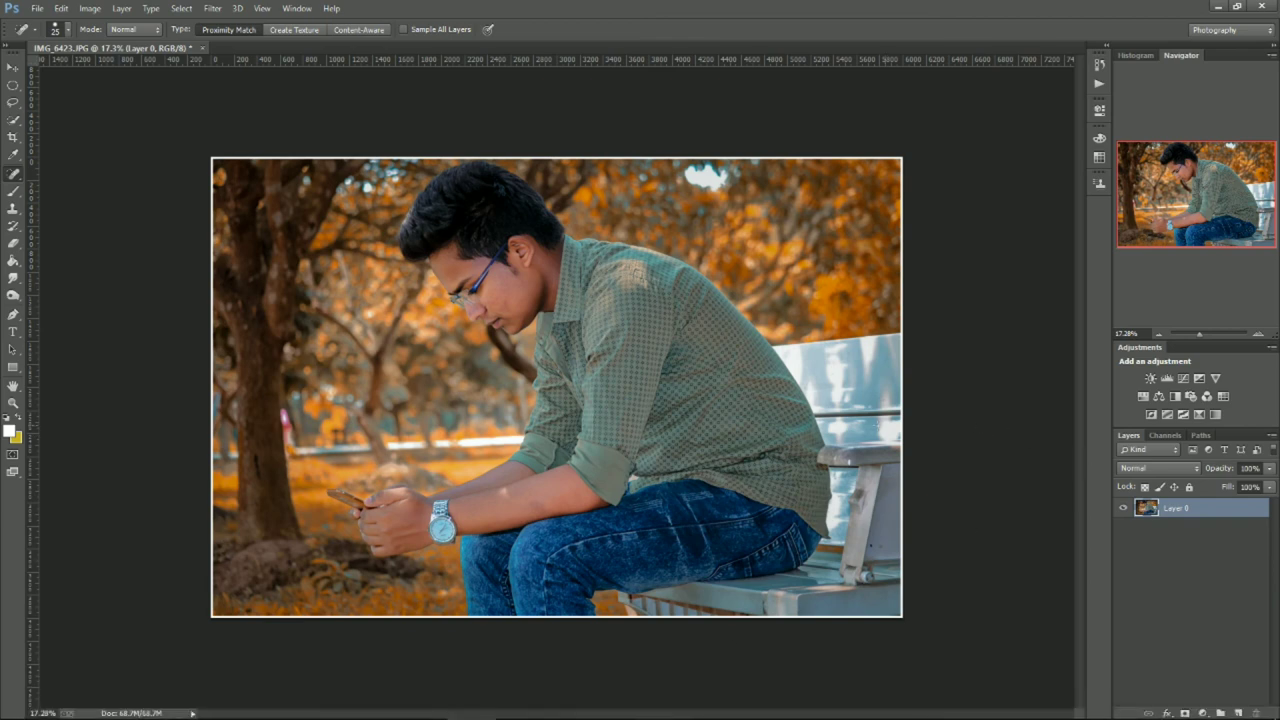
Step: Start a Save As of the photo with JPEG chosen as the file format
left_click(37, 8)
left_click(86, 190)
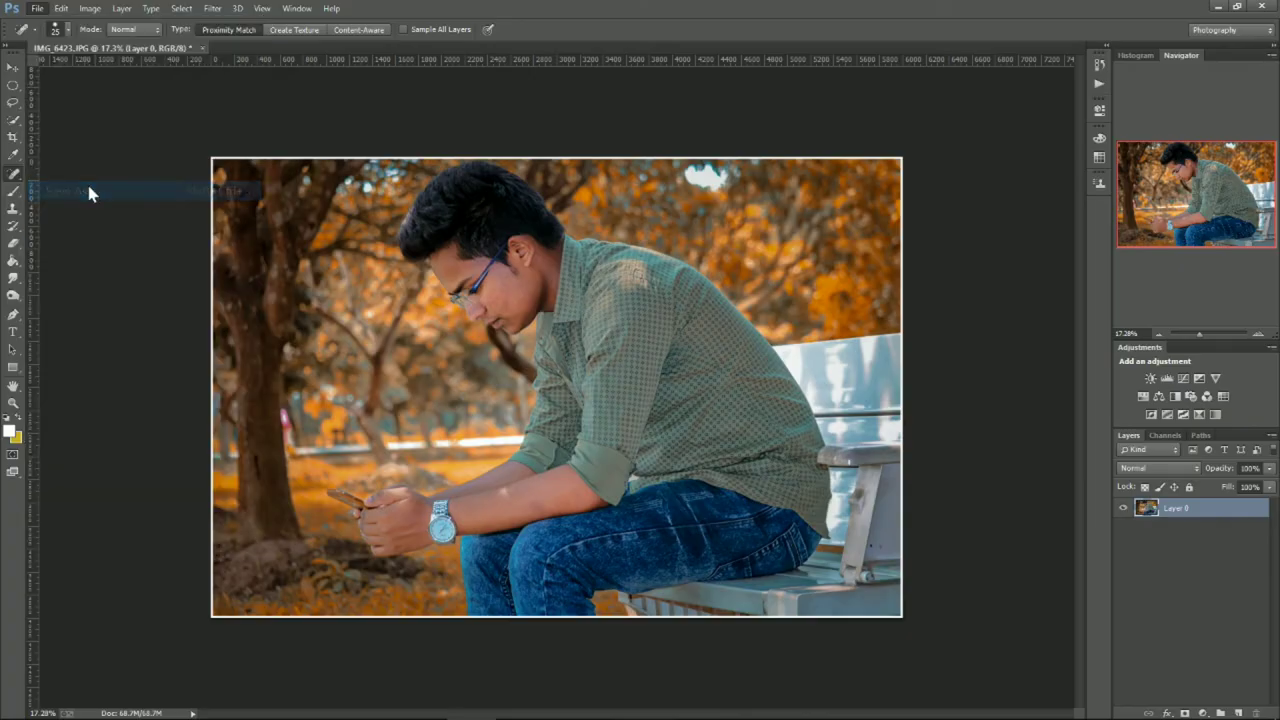
left_click(306, 522)
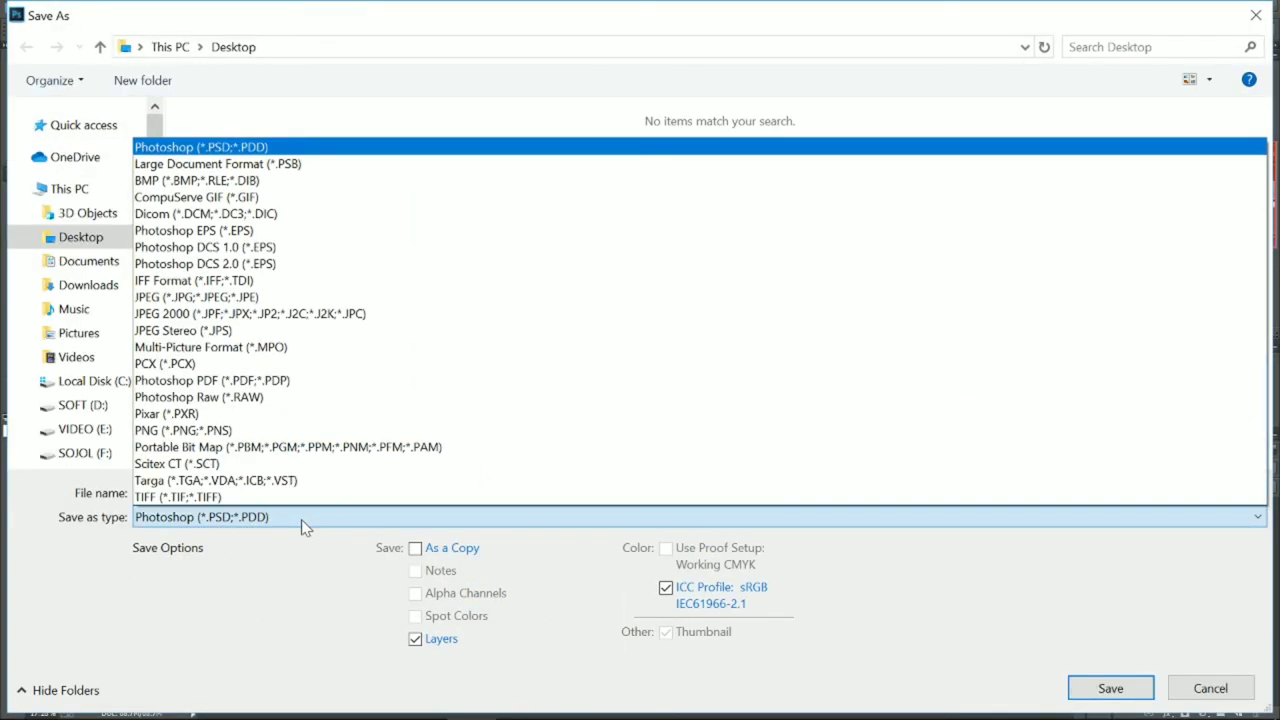
left_click(228, 320)
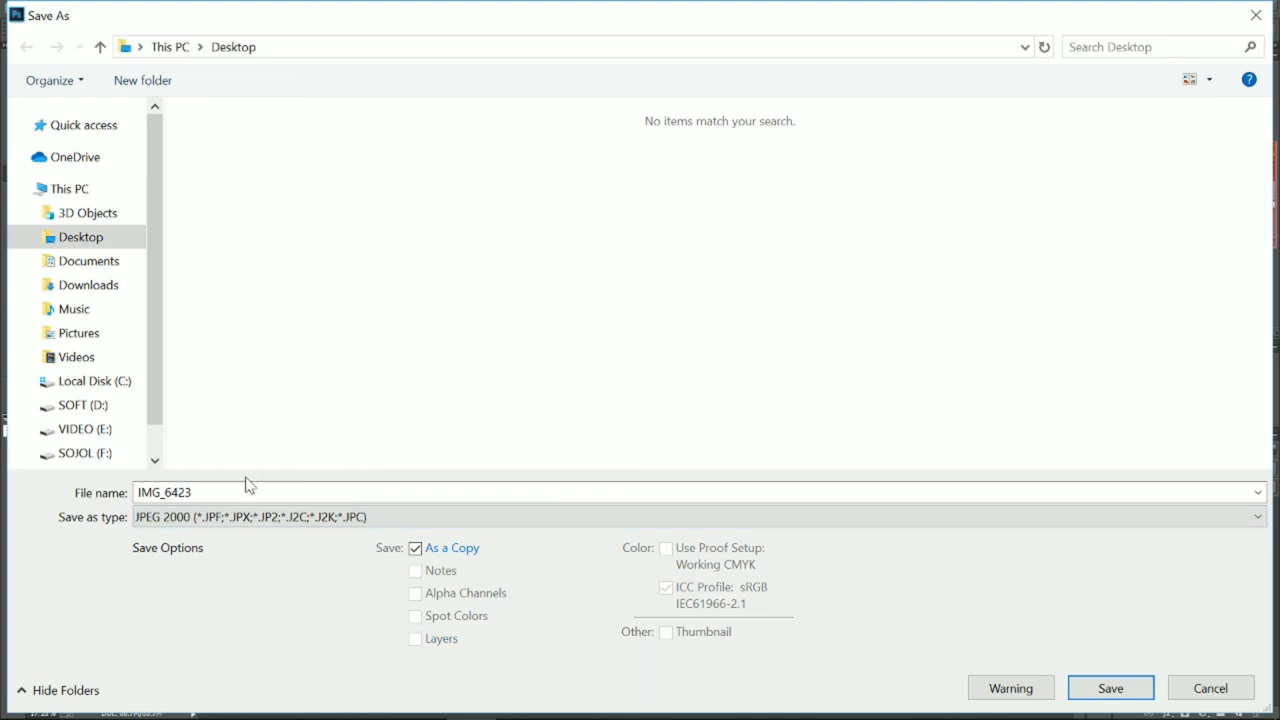
left_click(258, 517)
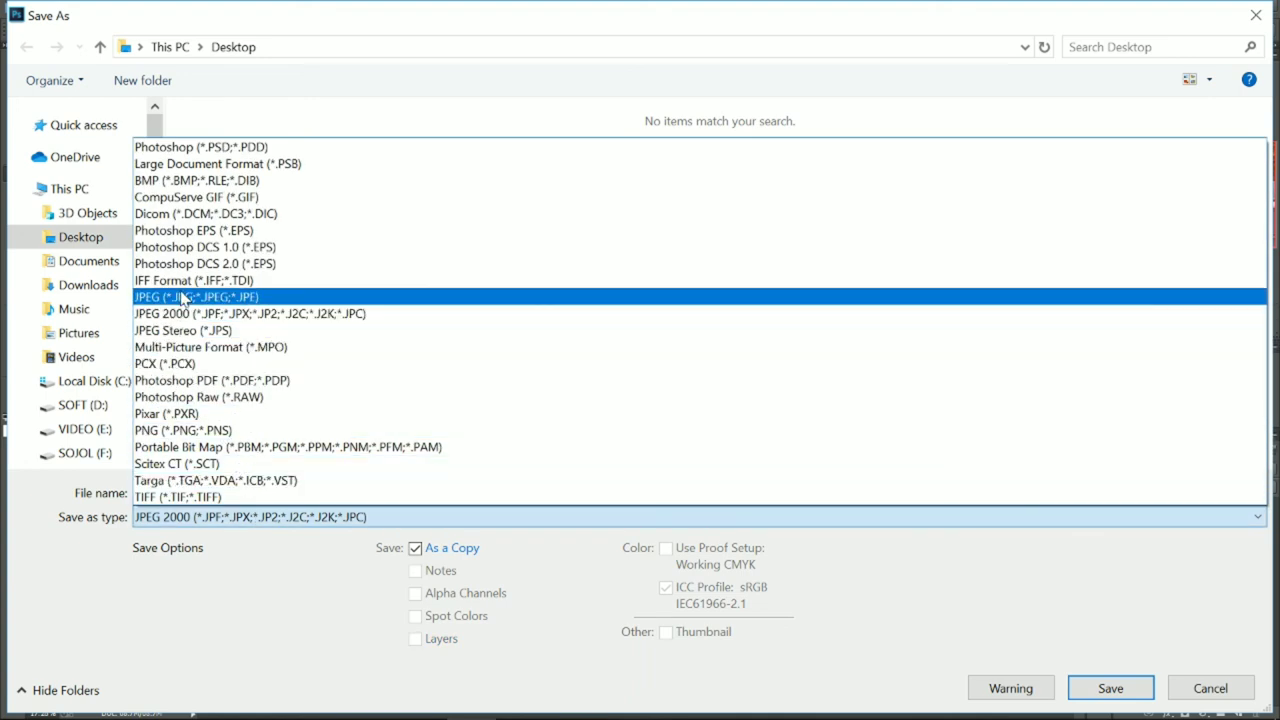
left_click(183, 298)
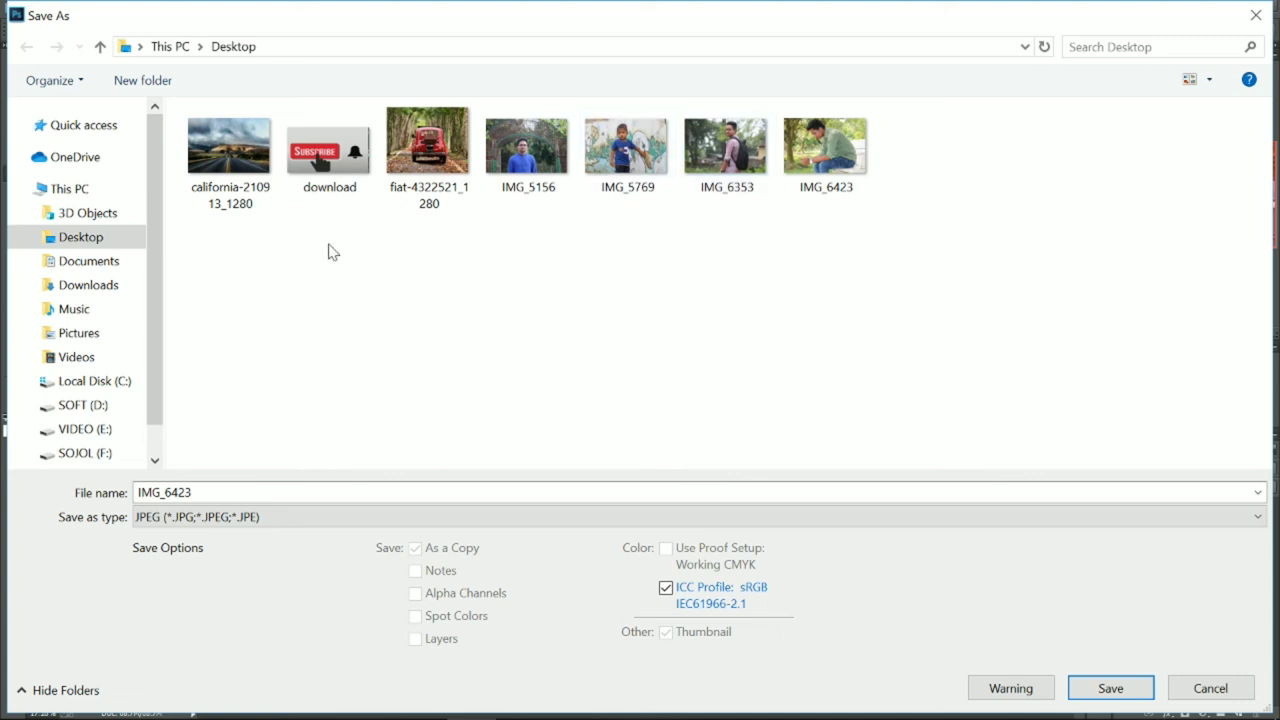
Step: Name the file 'user', put it in the Desktop folder, and save
double_click(140, 494)
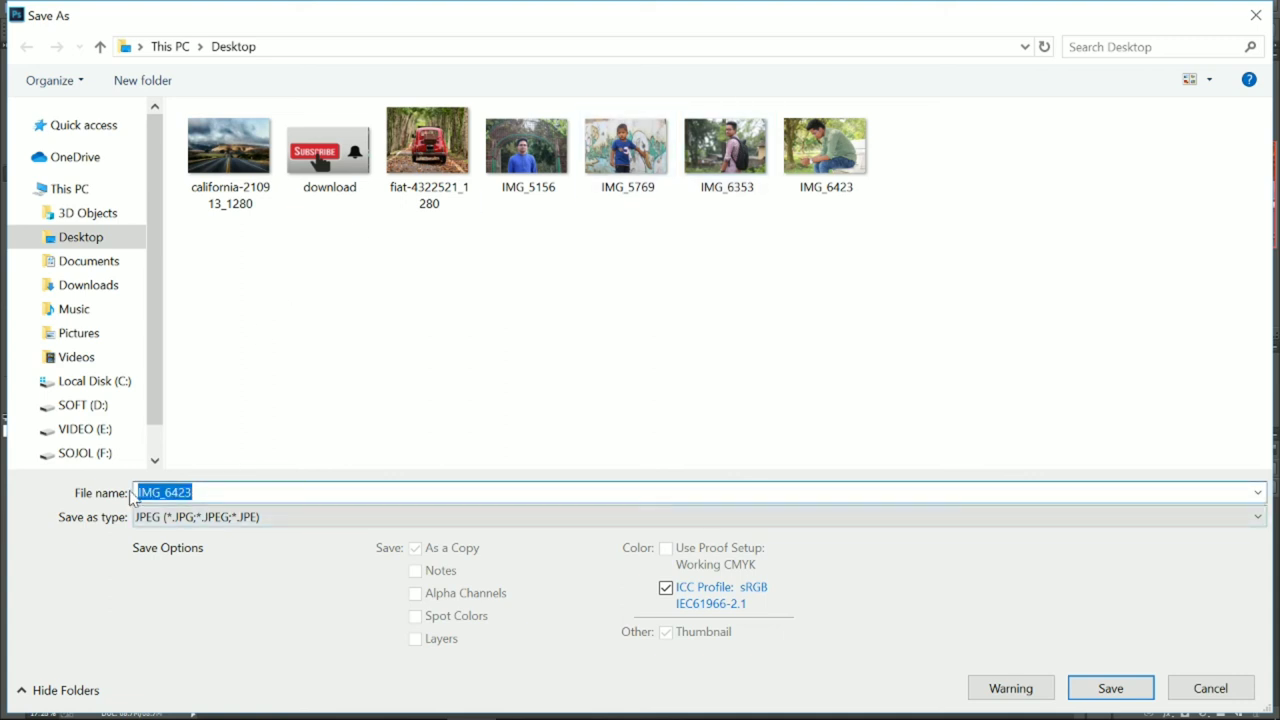
key("BackSpace")
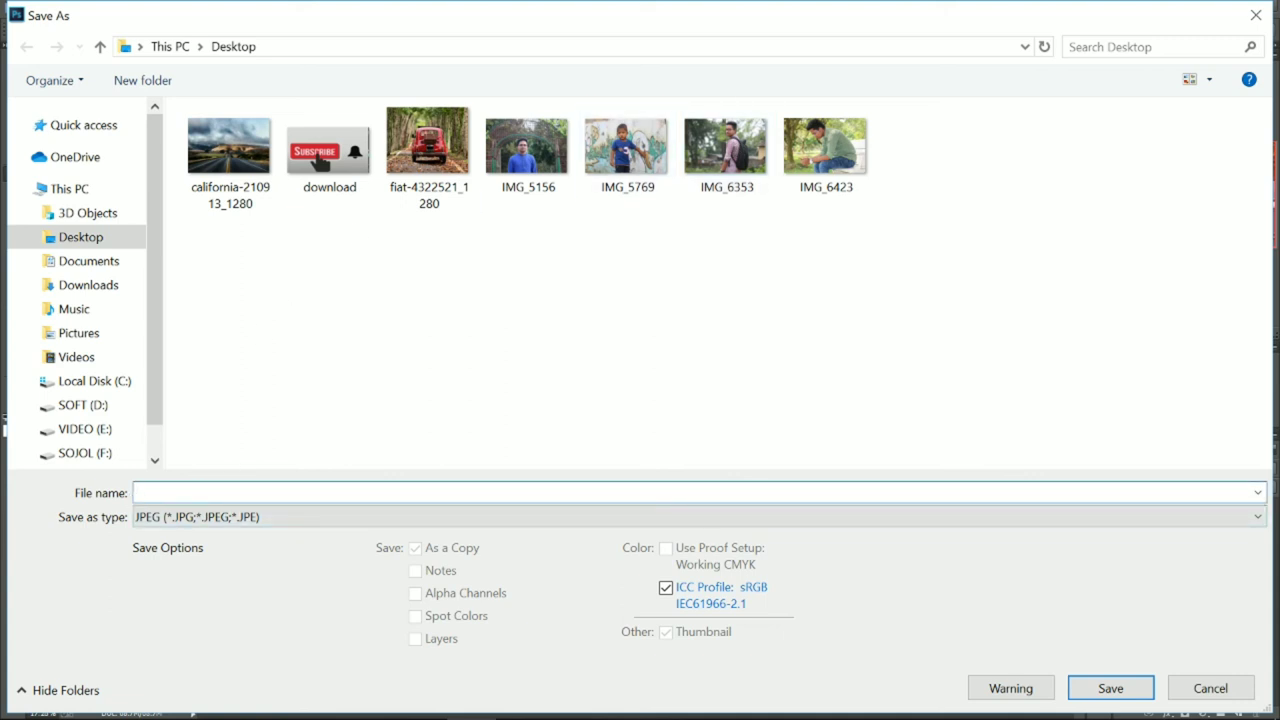
type("user")
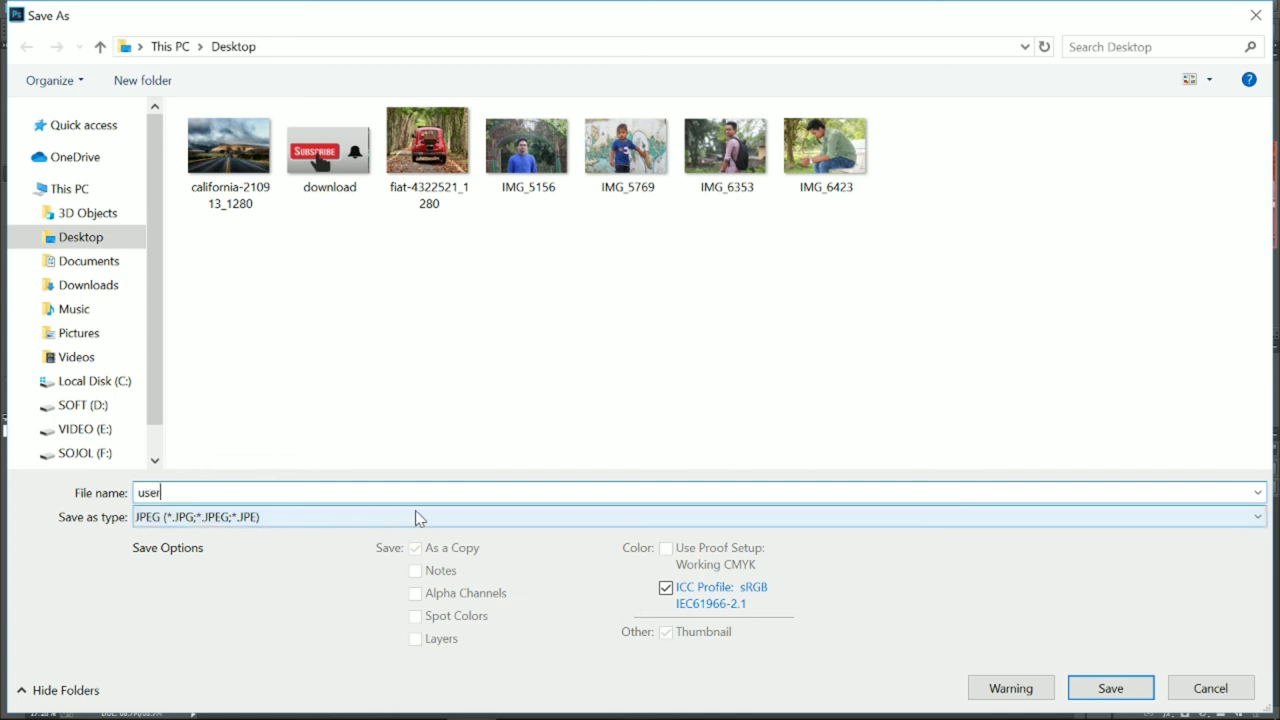
left_click(86, 244)
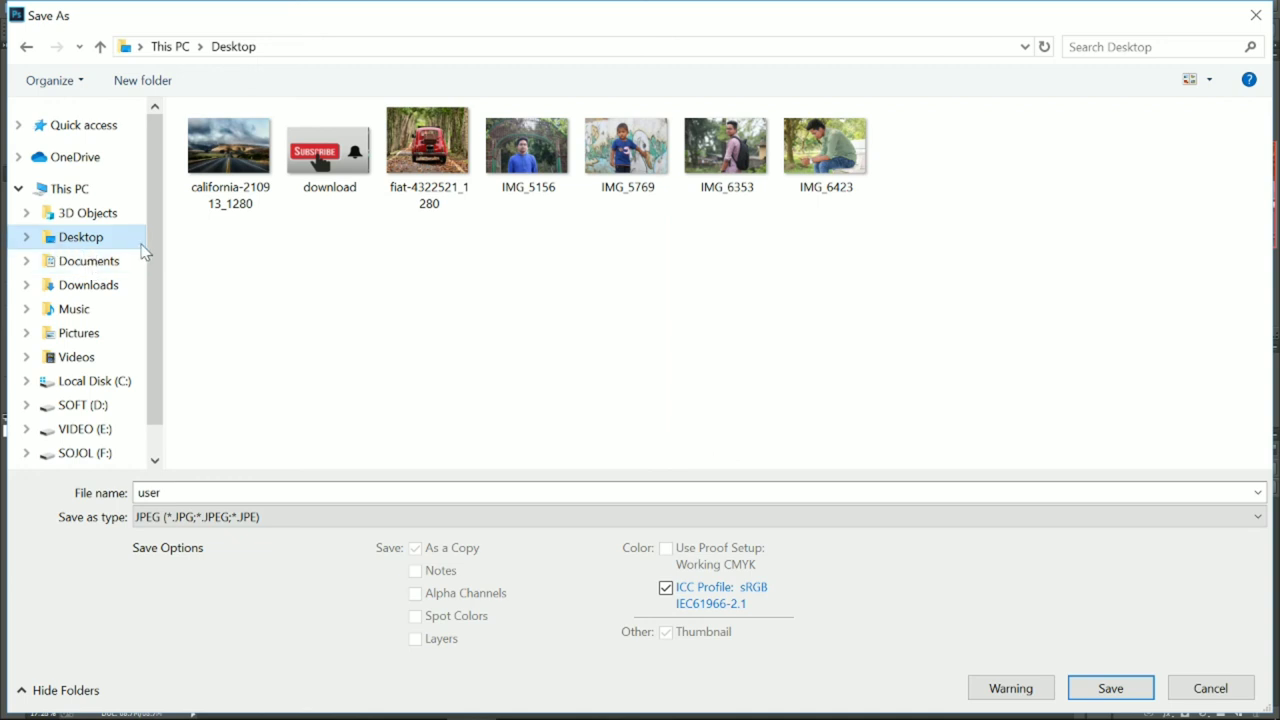
left_click(1109, 690)
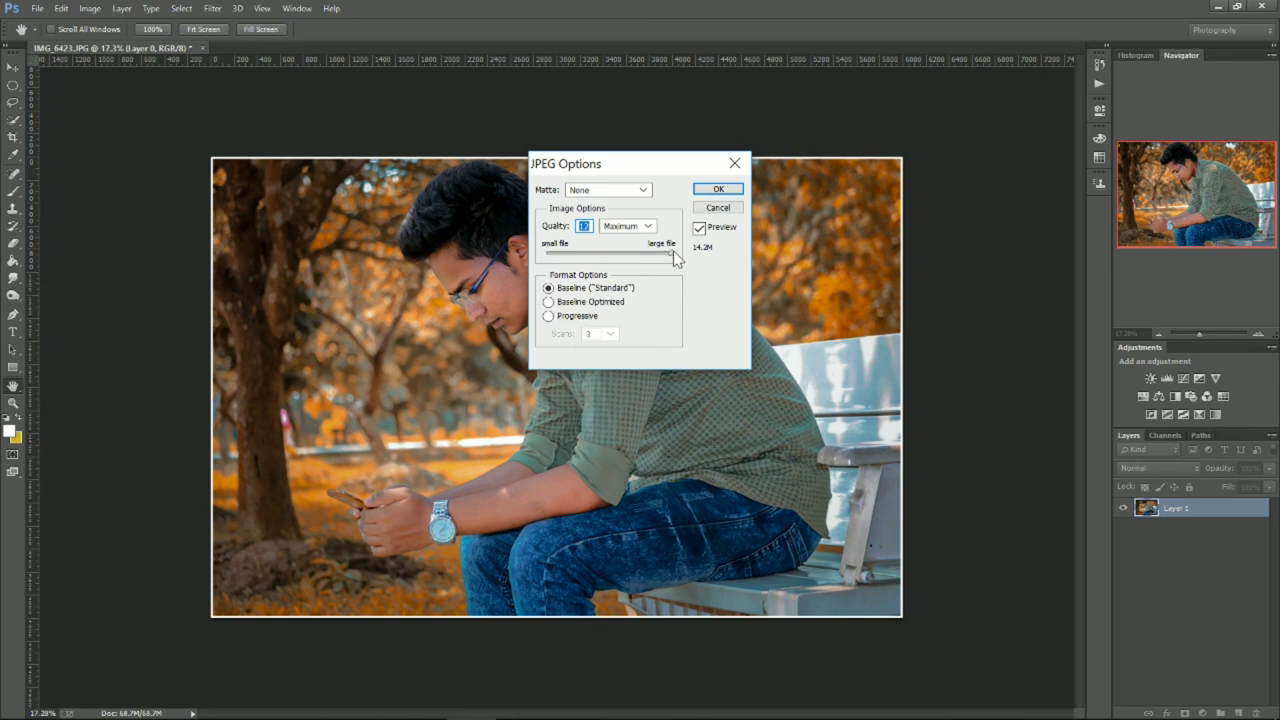
Step: Set the JPEG Options quality slider to High and confirm the save
left_click_drag(670, 251, 597, 254)
left_click_drag(613, 258, 663, 255)
left_click(718, 189)
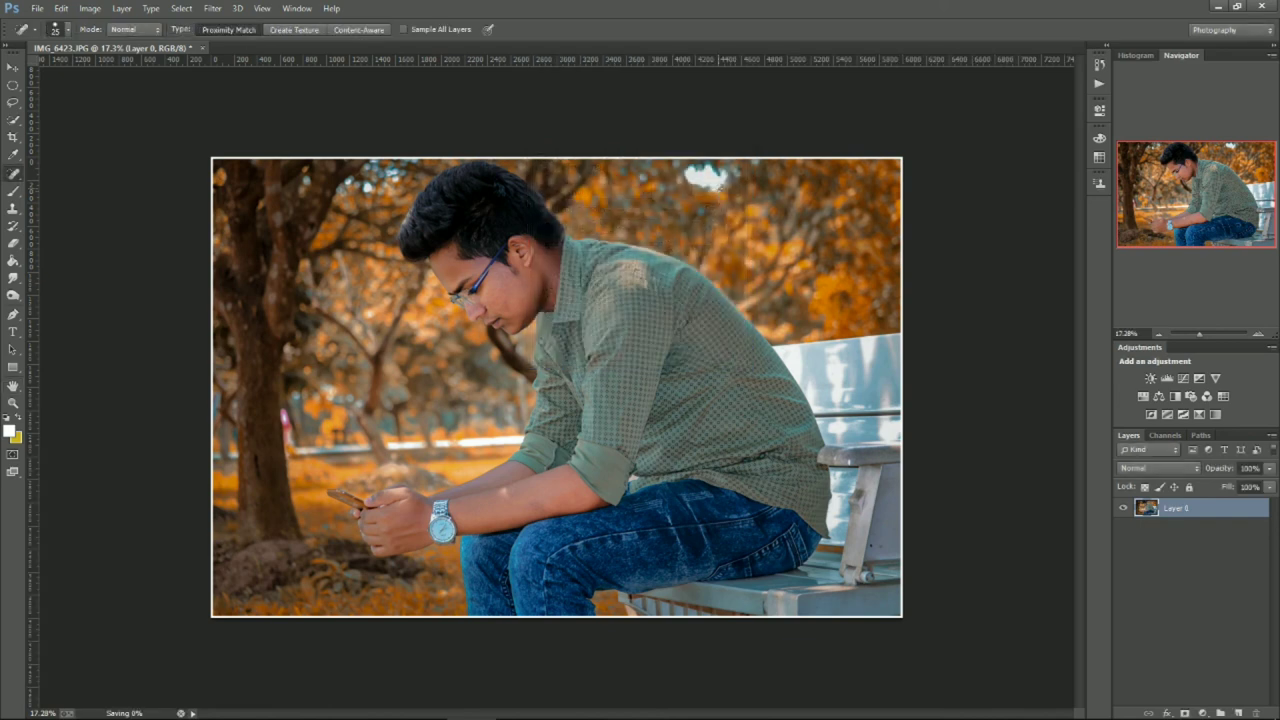